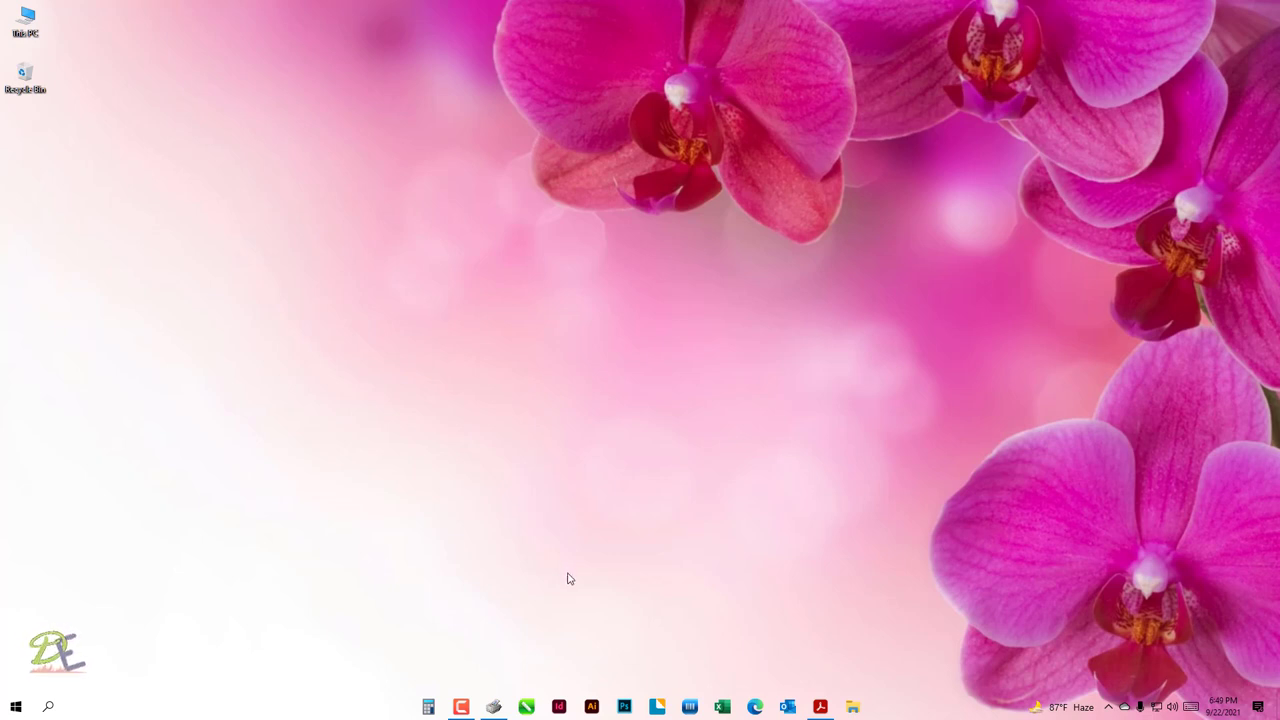
- Launch Adobe Illustrator from the taskbar and wait for its Home screen
left_click(591, 707)
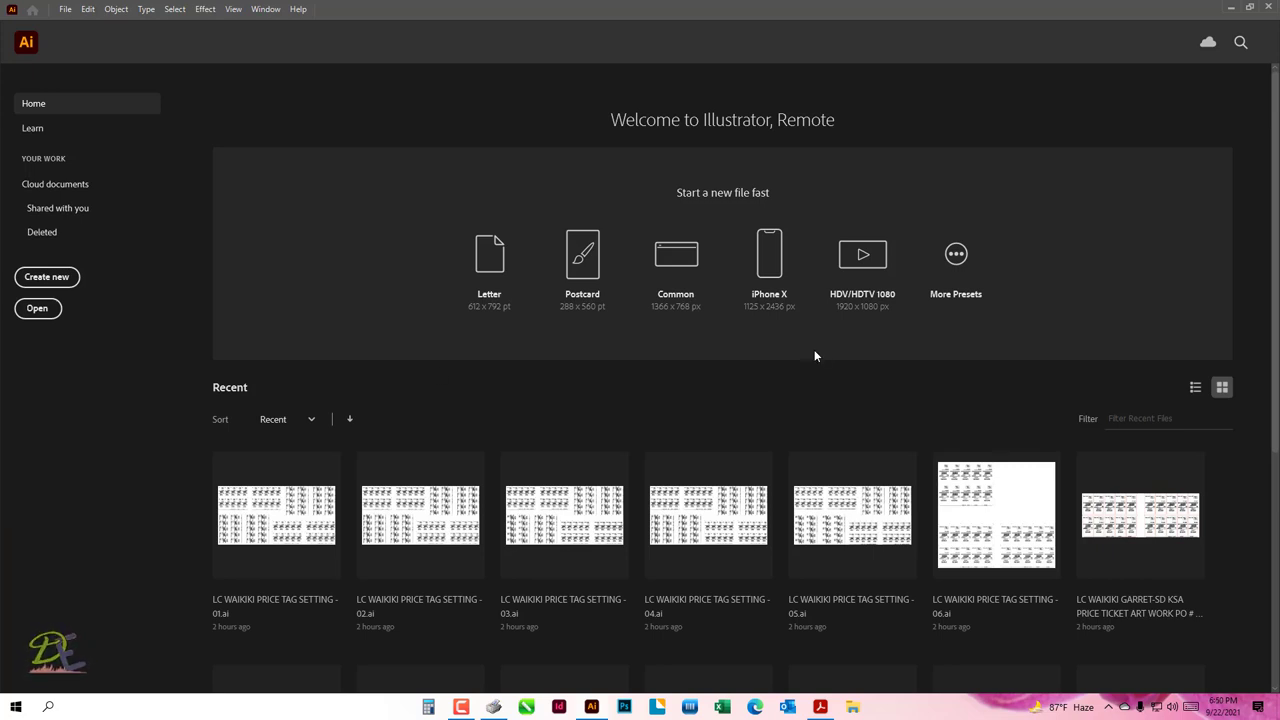
- Browse the Web and Print document presets in the New Document dialog
left_click(957, 268)
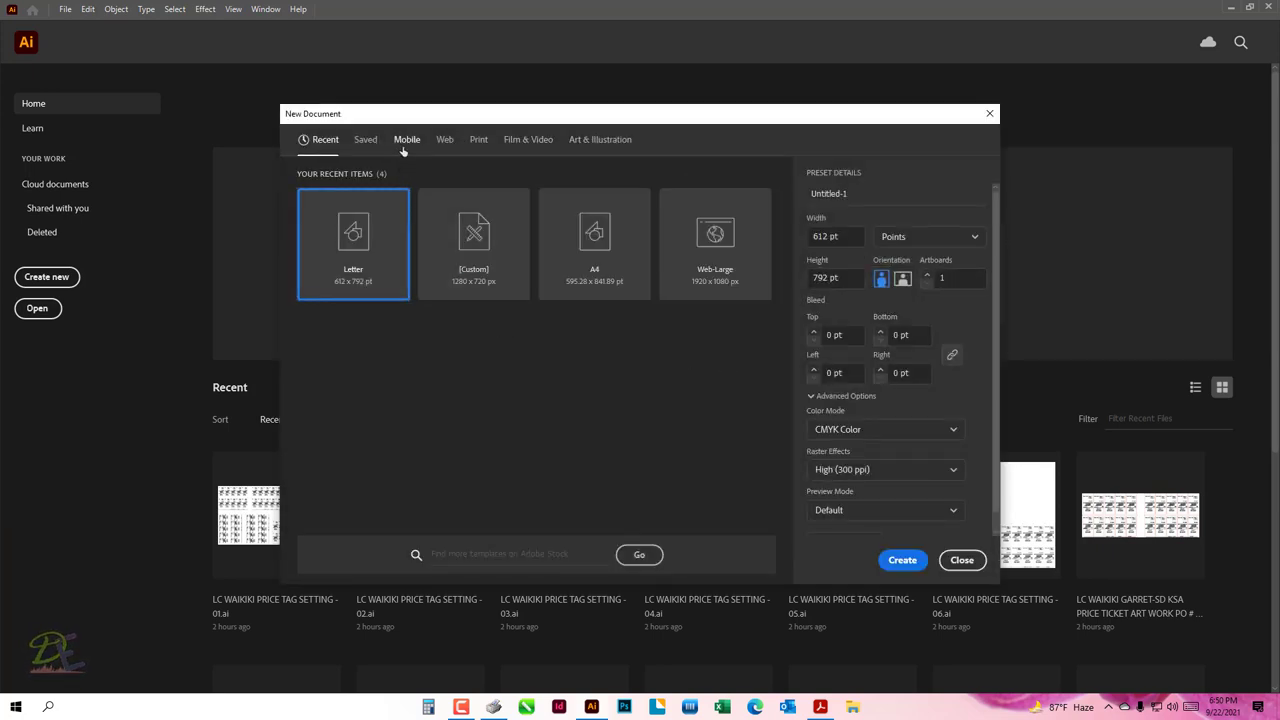
left_click(445, 142)
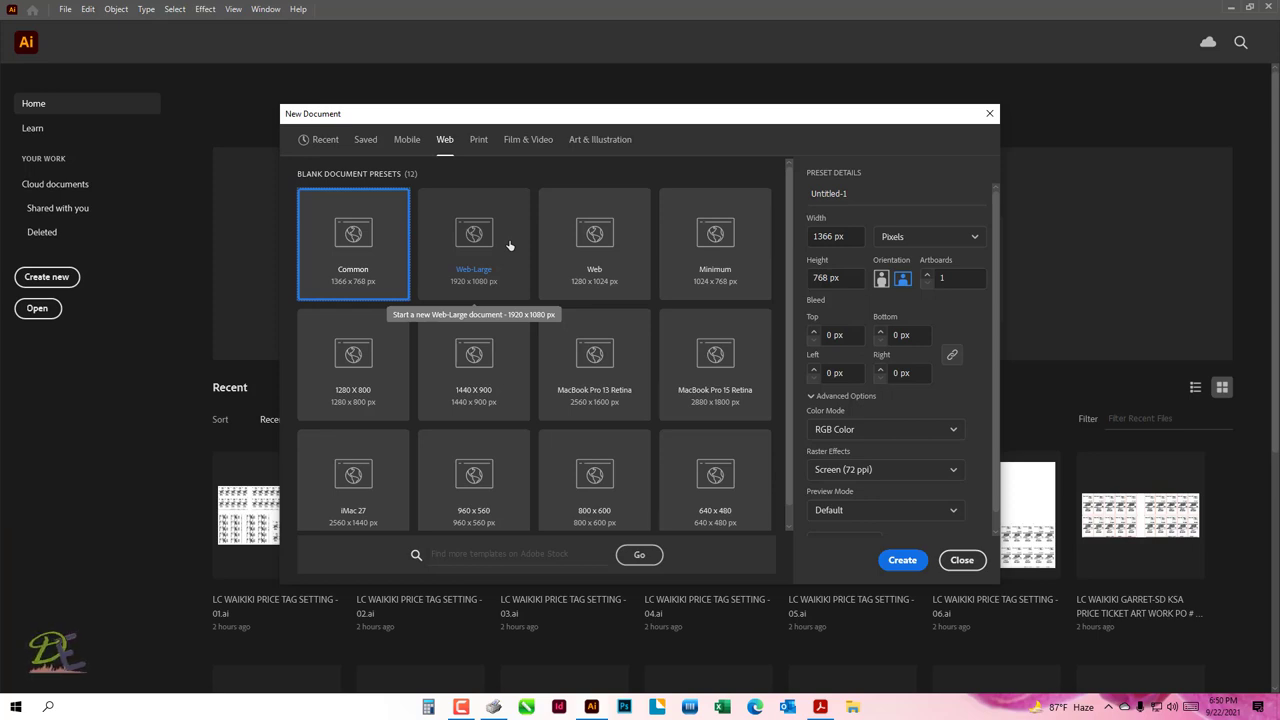
left_click(479, 140)
left_click(448, 142)
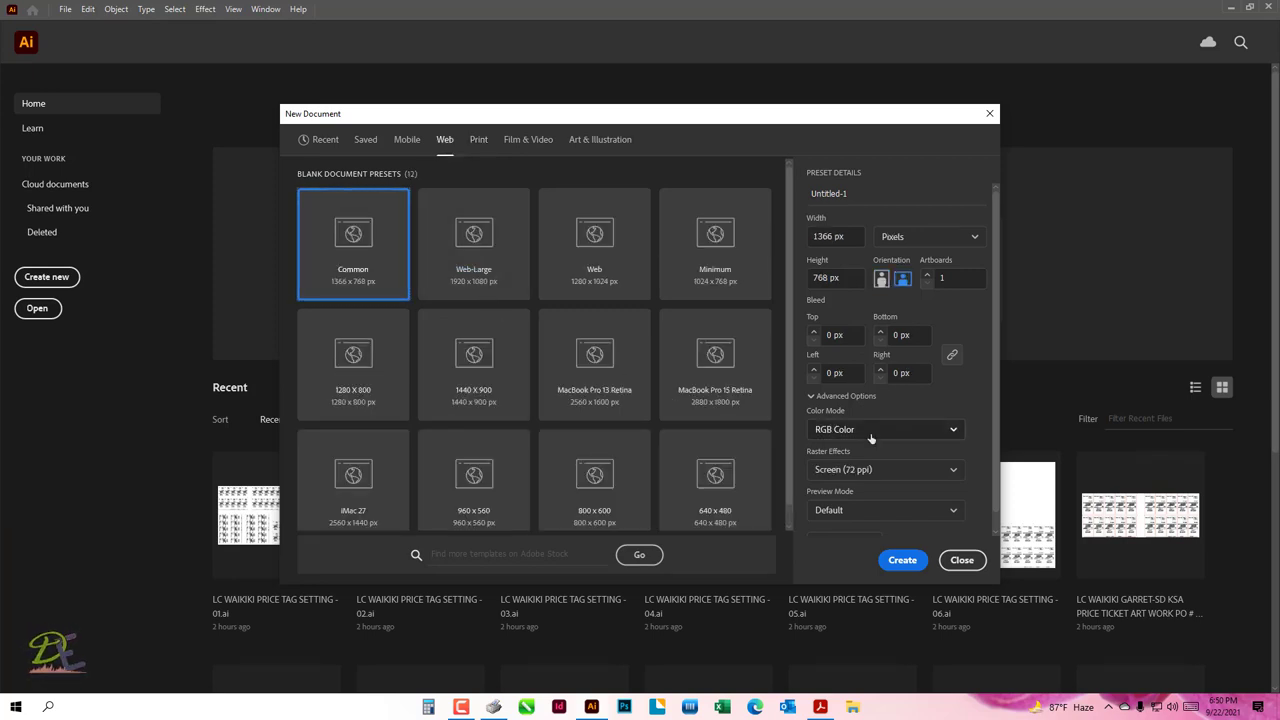
left_click(928, 438)
left_click(931, 437)
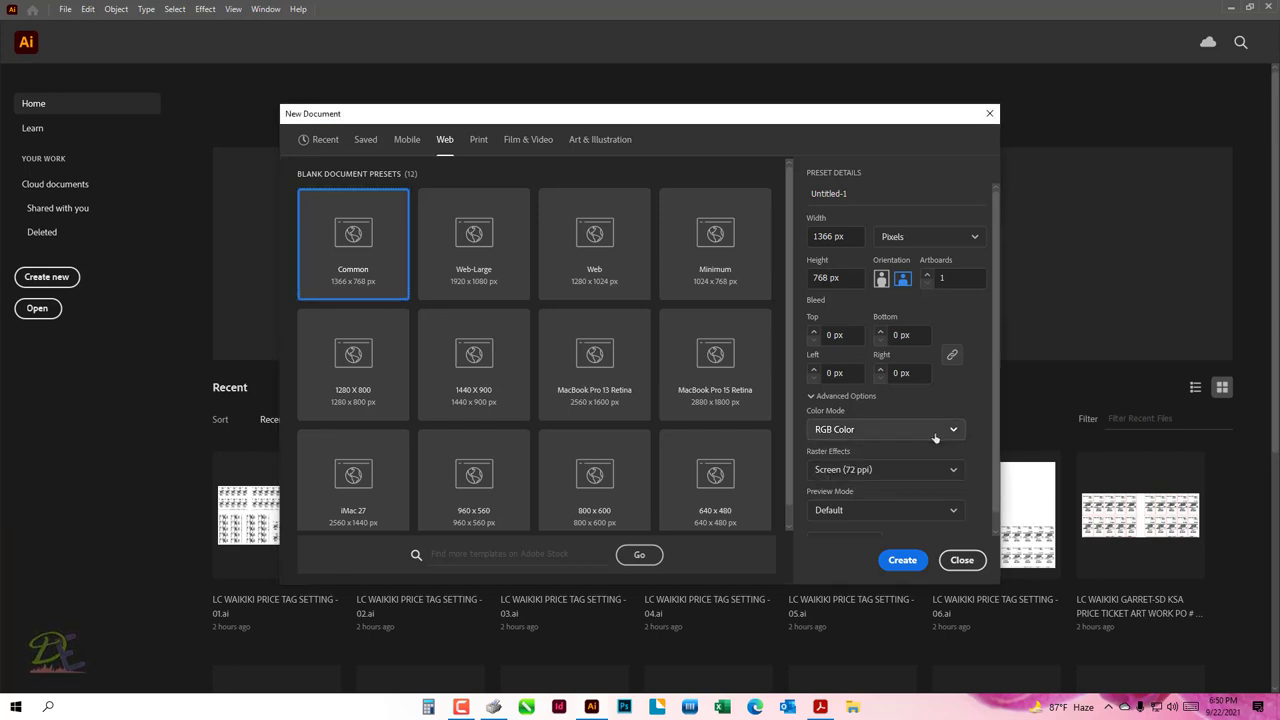
left_click(484, 144)
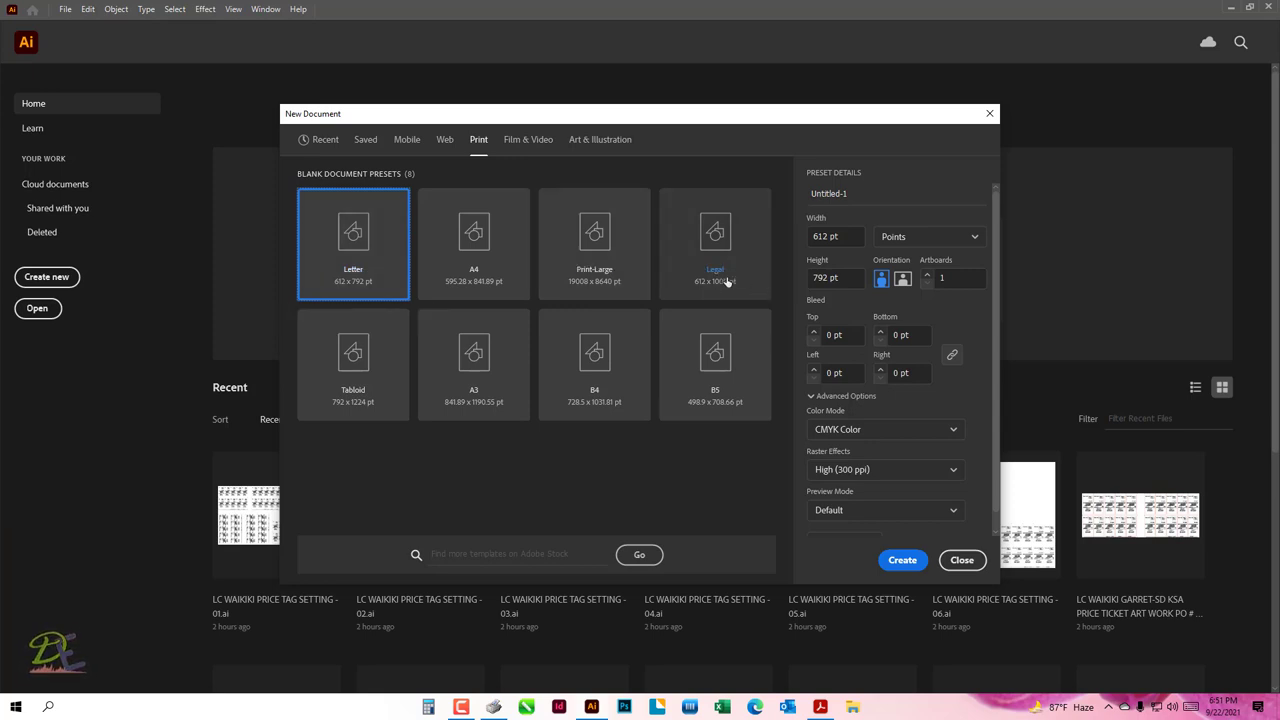
- Create the Letter document in Inches with High (300 ppi) raster effects
left_click(930, 240)
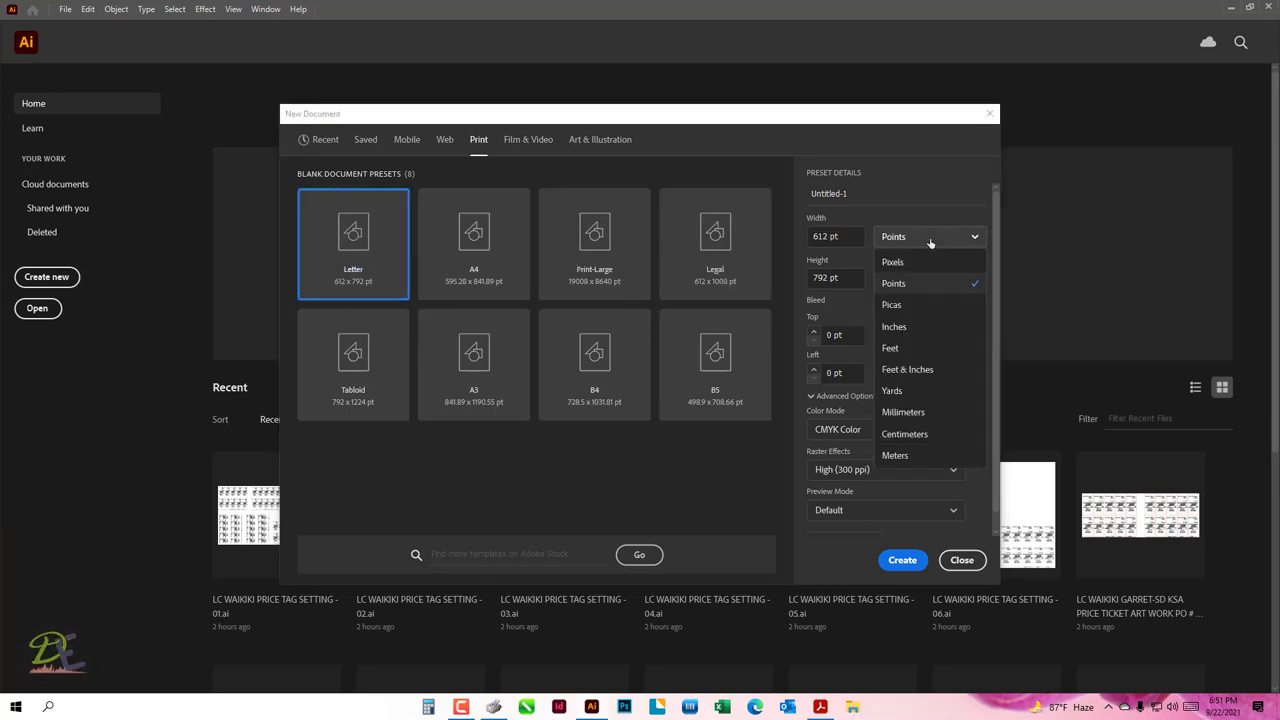
left_click(903, 327)
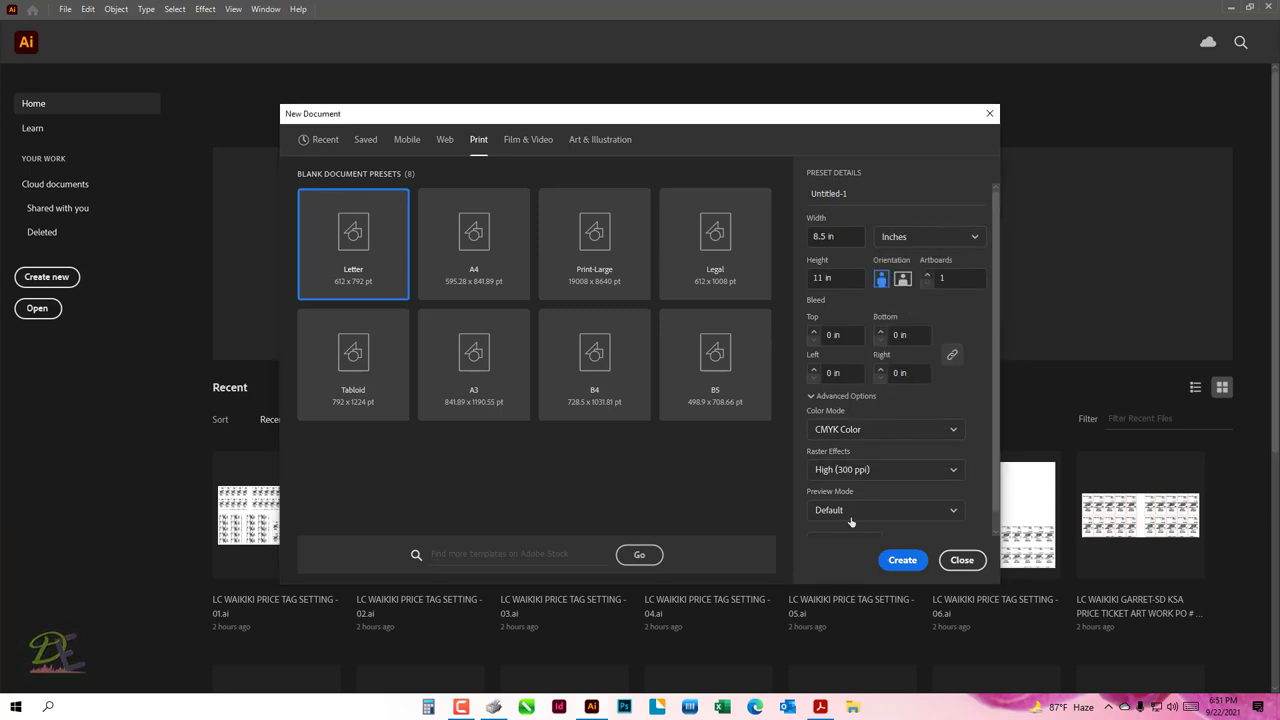
scroll(847, 459, "down", 1)
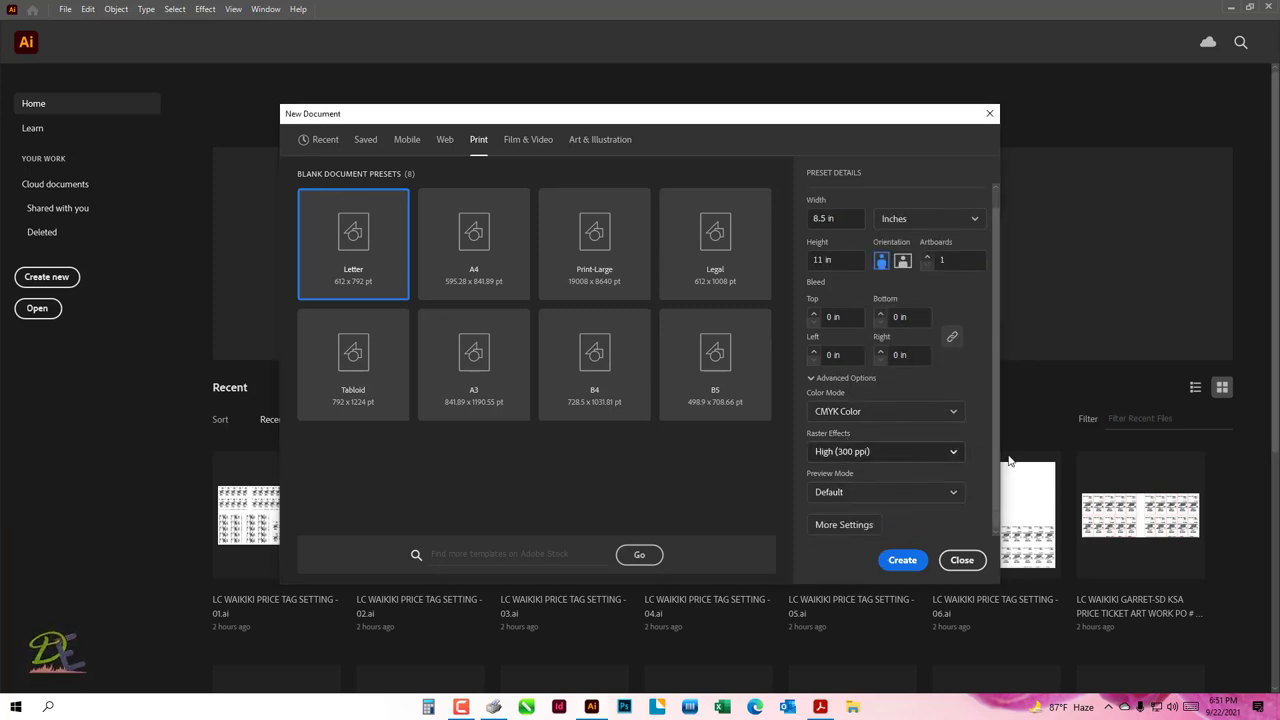
left_click(962, 455)
left_click(864, 478)
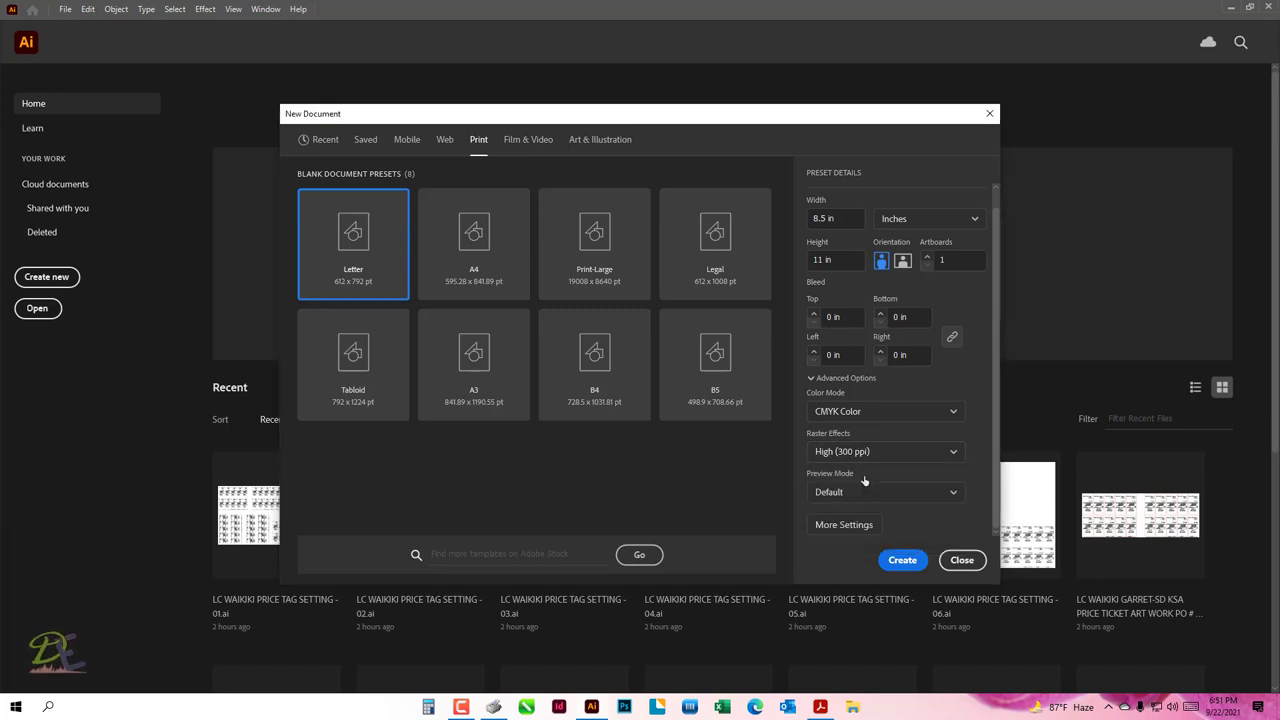
left_click(893, 561)
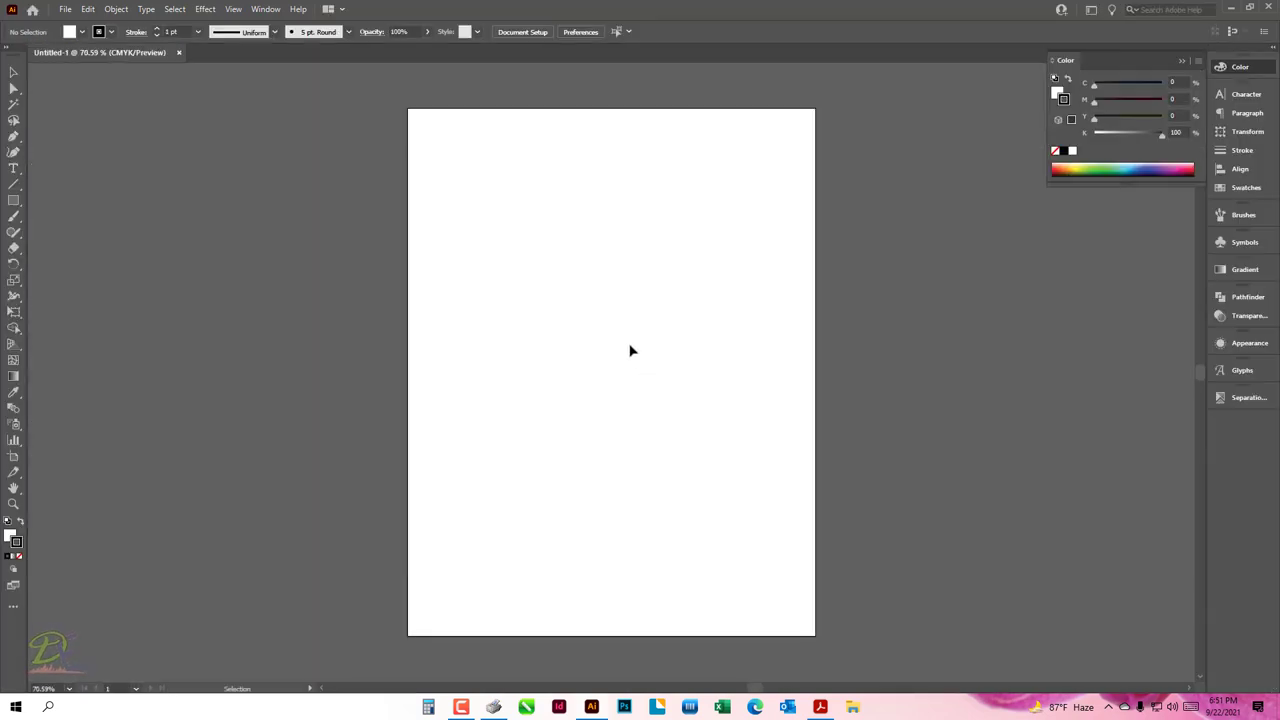
- Fit the whole artboard in the window with Ctrl+0 and pick the Selection tool
key("ctrl+0")
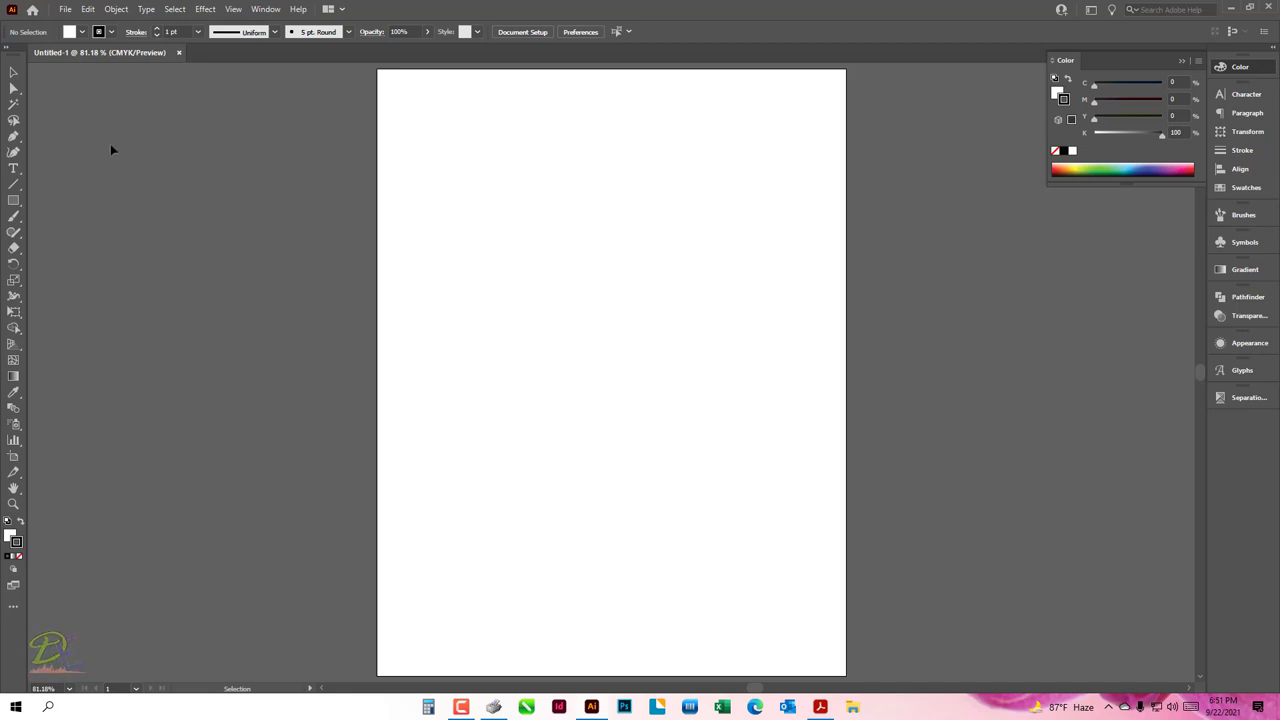
left_click(15, 76)
- Draw a first rectangle and reposition it near the artboard's top-left
left_click(14, 200)
left_click_drag(433, 171, 567, 349)
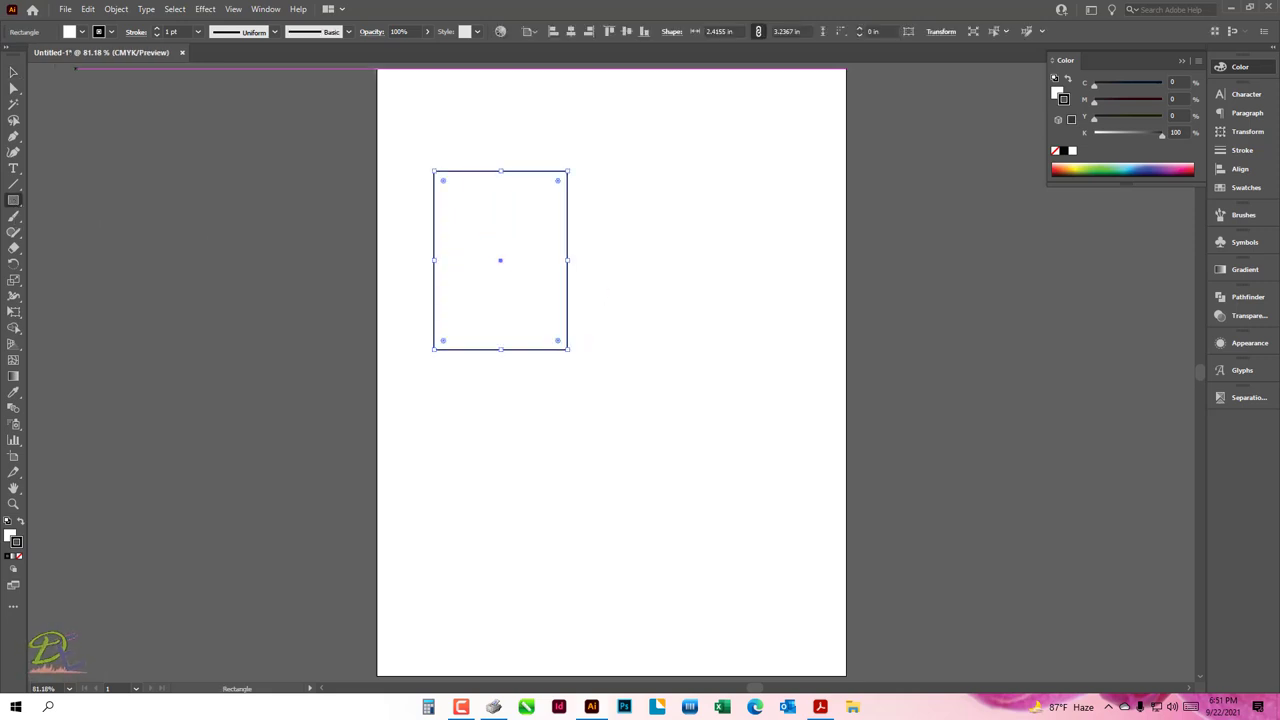
left_click(14, 72)
left_click(376, 337)
left_click(528, 271)
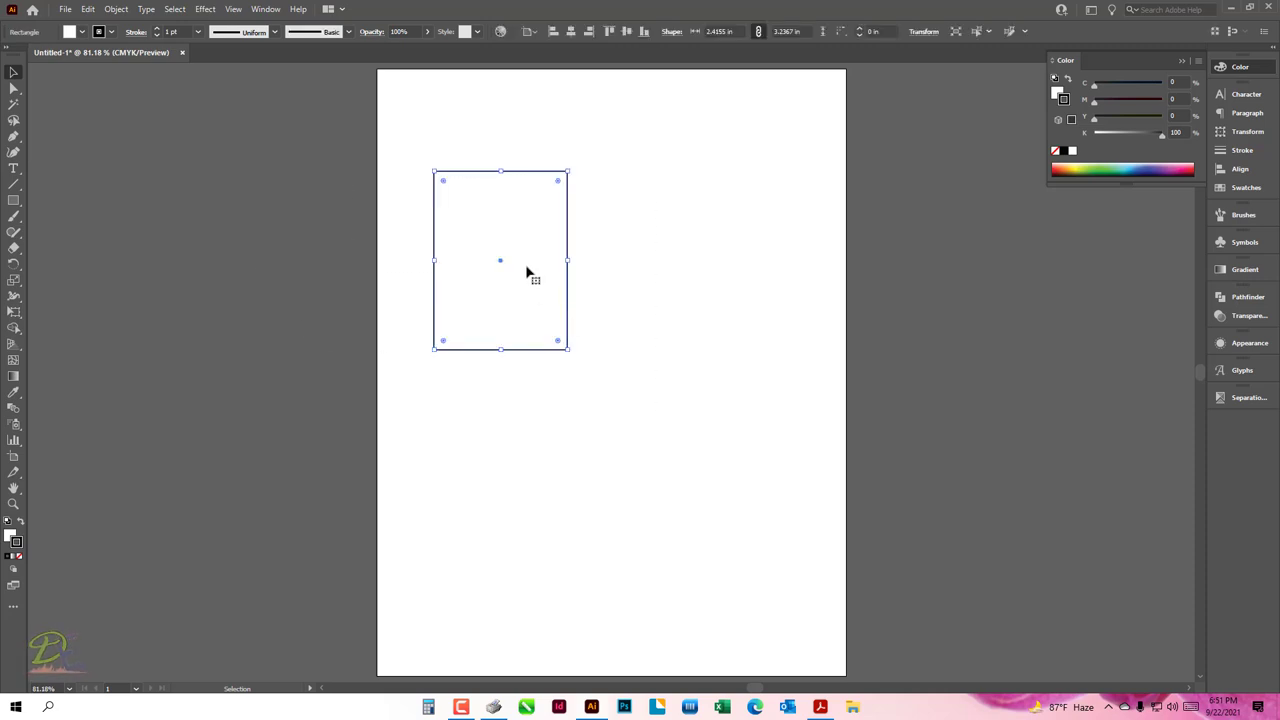
mouse_move(530, 265)
left_mouse_down()
mouse_move(666, 258)
mouse_move(674, 269)
mouse_move(487, 257)
mouse_move(470, 231)
left_mouse_up()
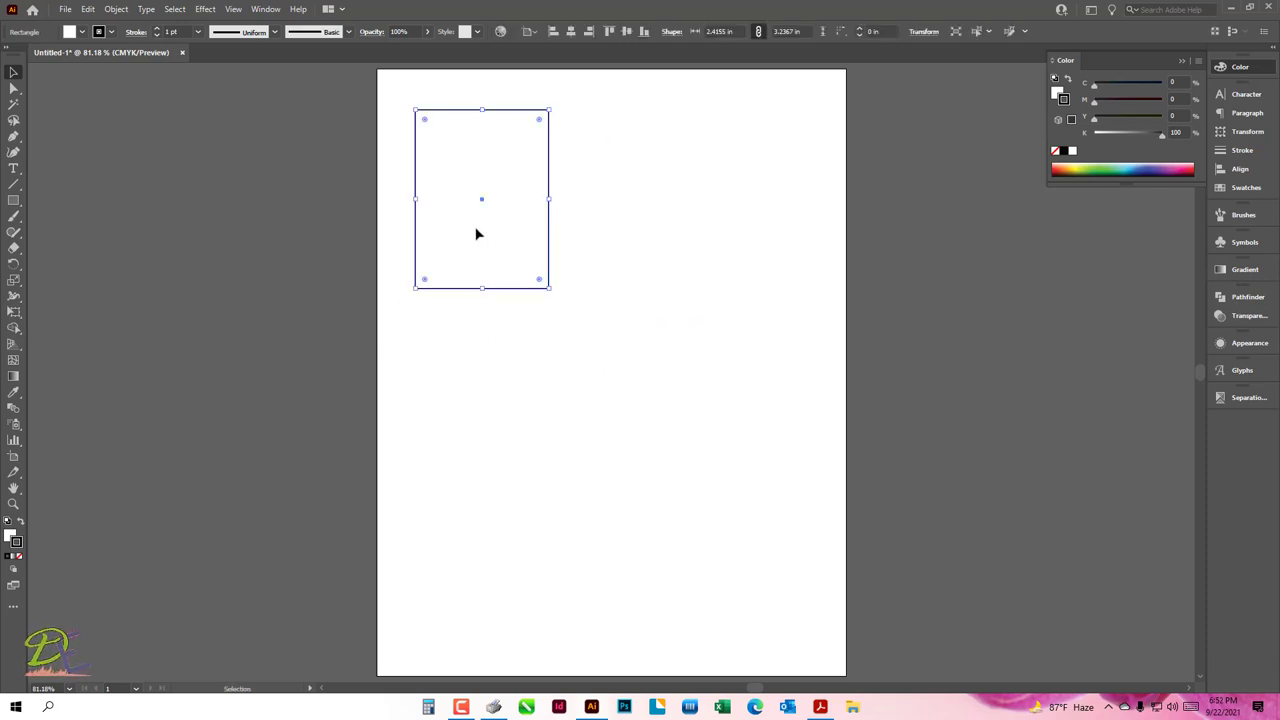
left_click(400, 254)
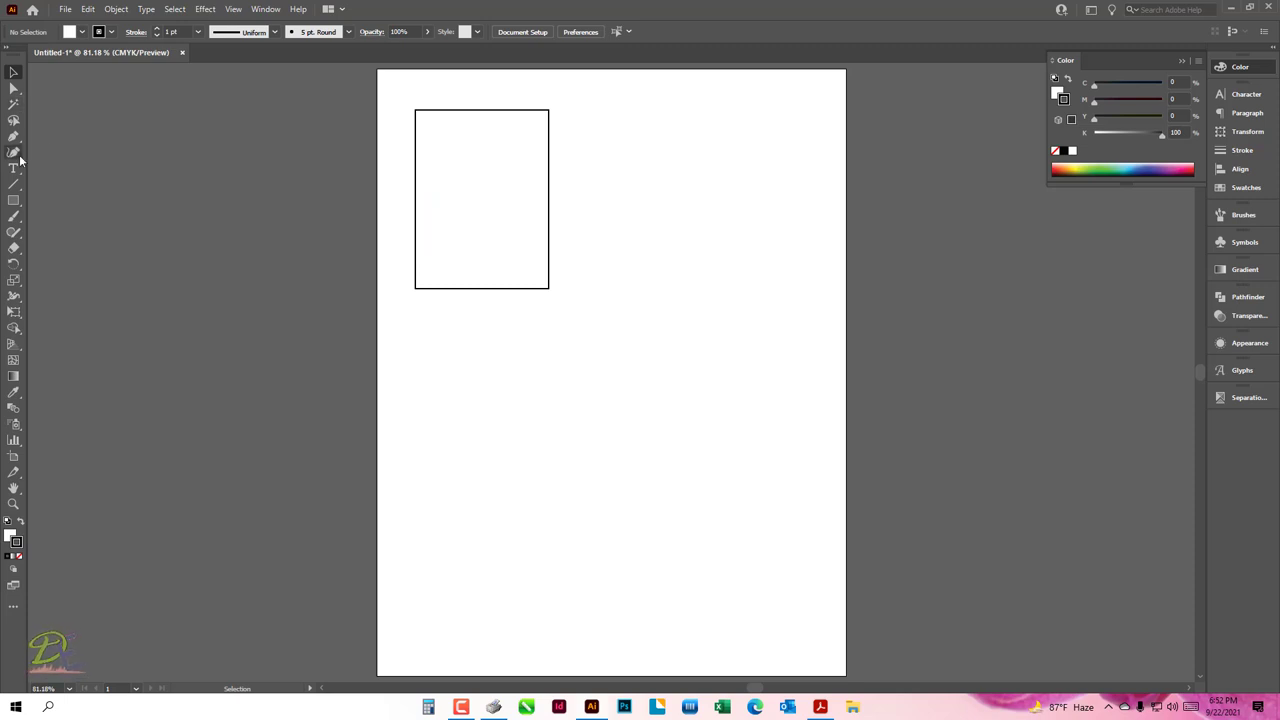
- Draw two more overlapping rectangles lower right, then marquee-select all three
left_click(13, 200)
mouse_move(603, 141)
left_mouse_down()
mouse_move(443, 345)
mouse_move(471, 420)
left_mouse_up()
left_click_drag(670, 219, 529, 545)
key("v")
left_click(734, 400)
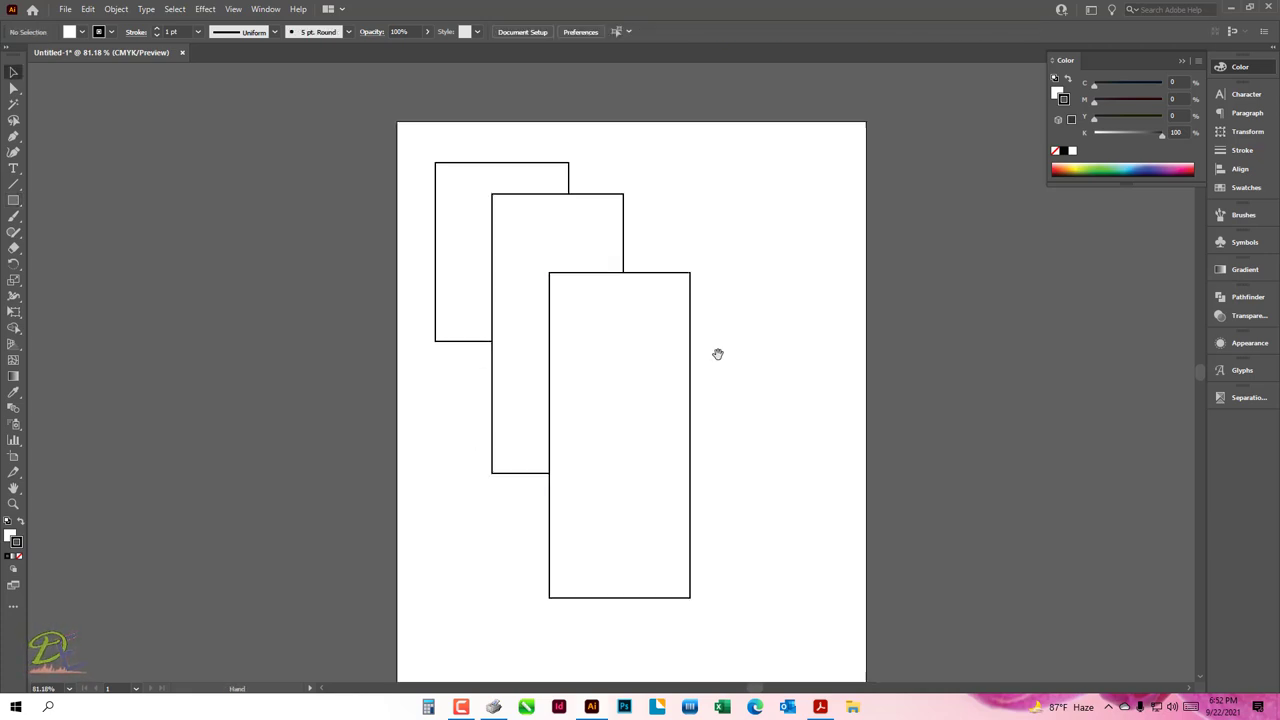
left_click_drag(585, 270, 617, 337)
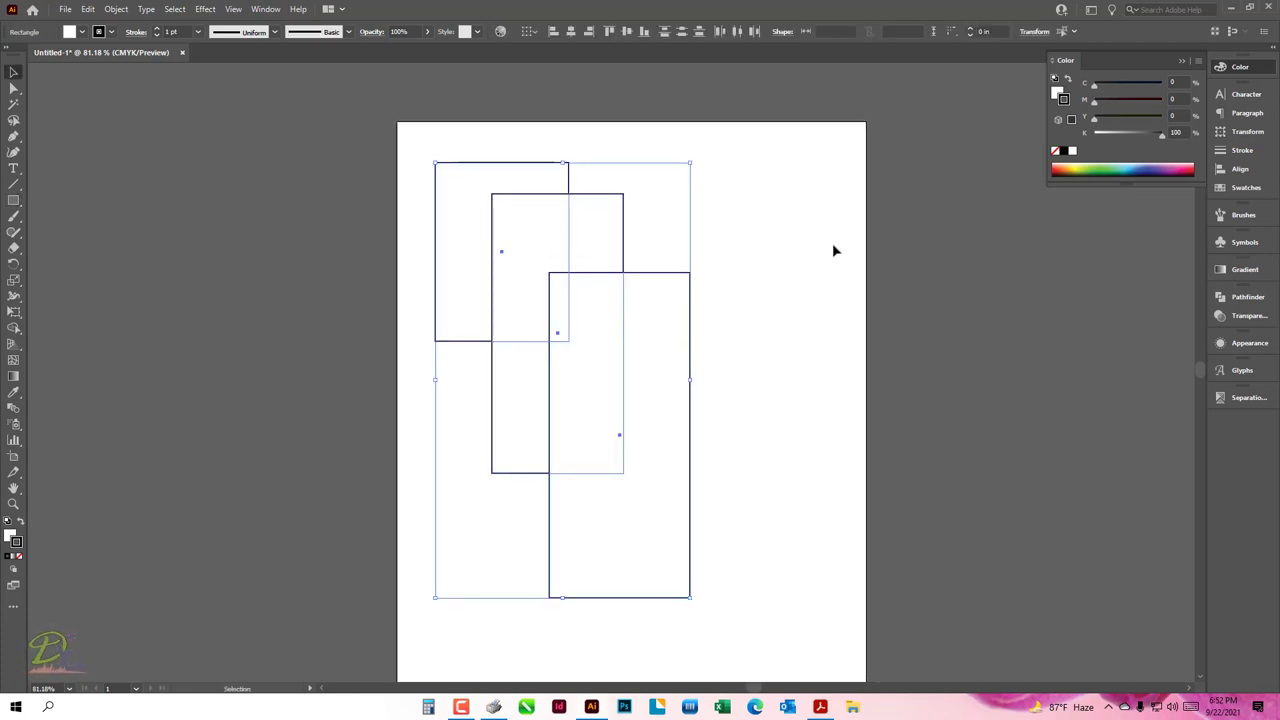
- Group the three rectangles and confirm one click selects the whole group
right_click(566, 224)
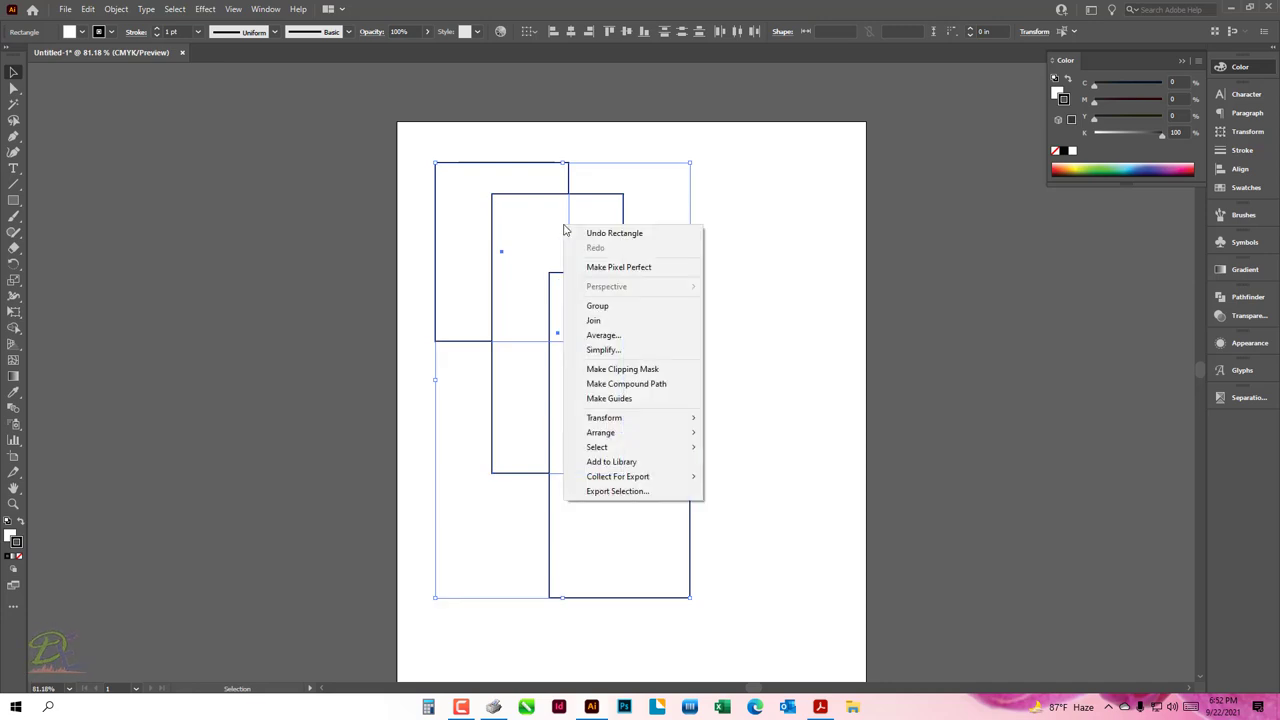
left_click(600, 304)
left_click(718, 253)
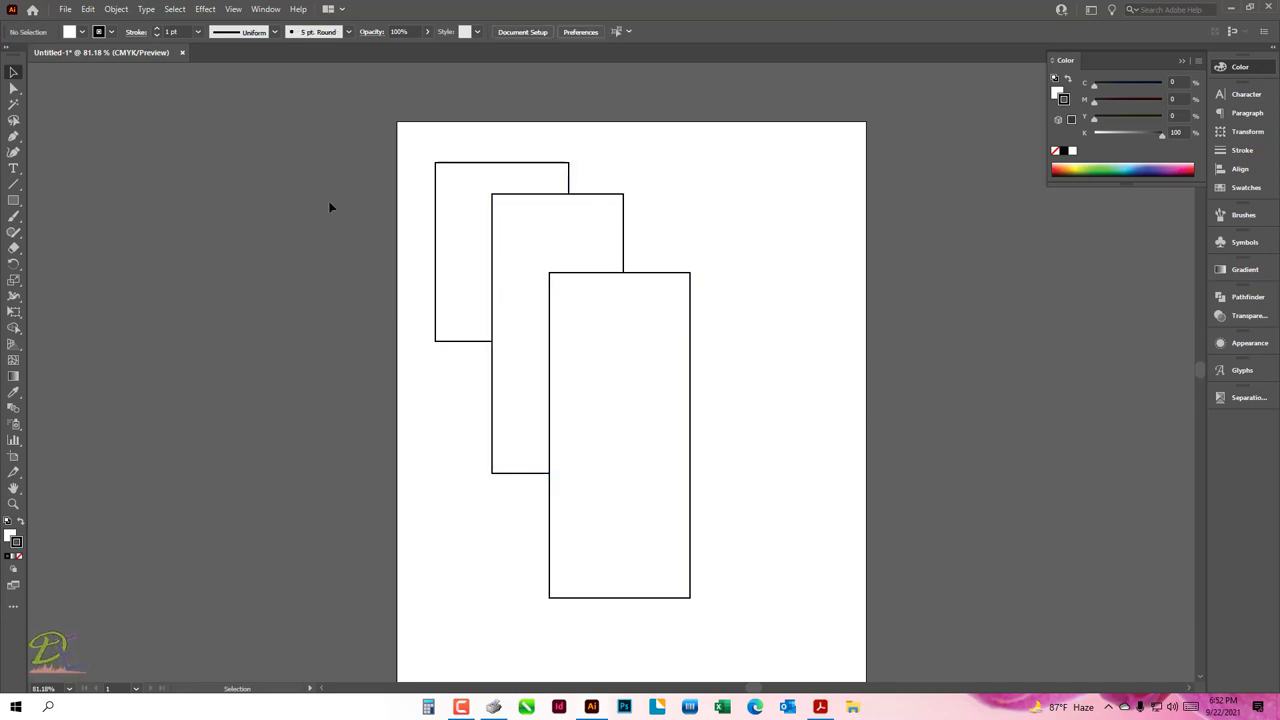
left_click(449, 165)
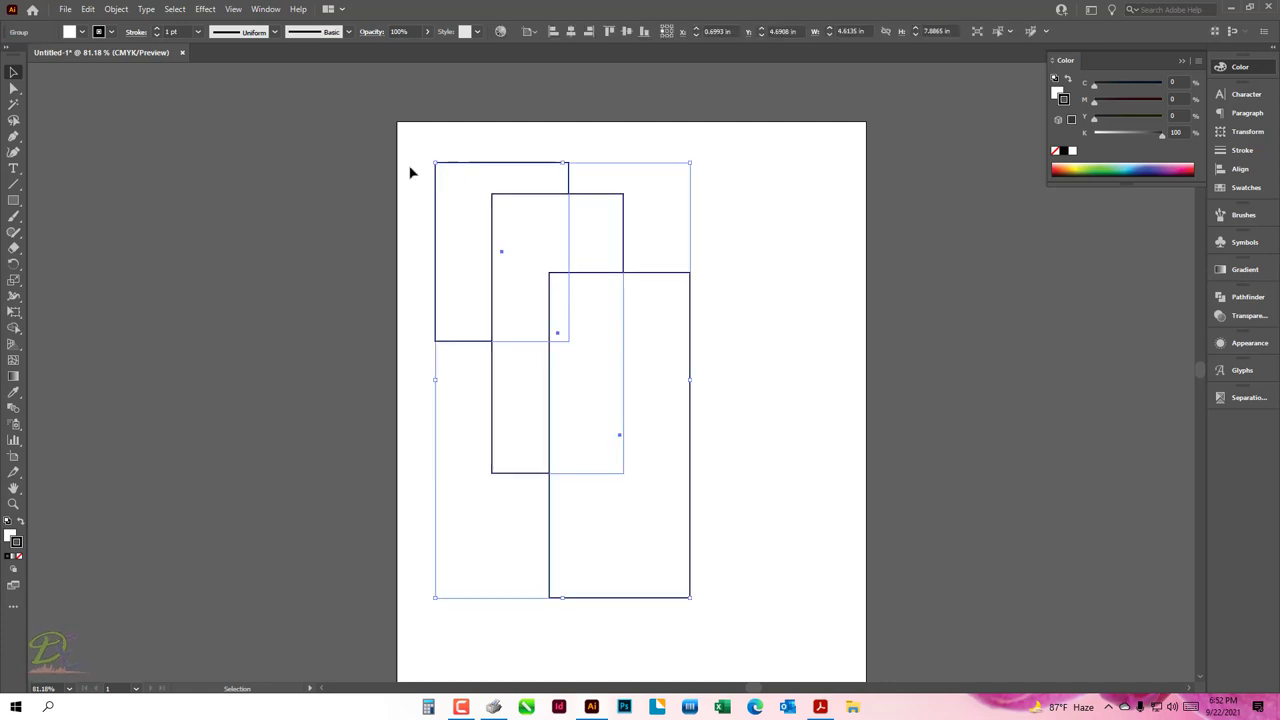
left_click(410, 172)
left_click(463, 164)
left_click(430, 150)
left_click(457, 165)
- Drag the group around as one unit and settle it in the artboard's upper left
mouse_move(452, 168)
left_mouse_down()
mouse_move(146, 198)
mouse_move(463, 172)
mouse_move(460, 162)
left_mouse_up()
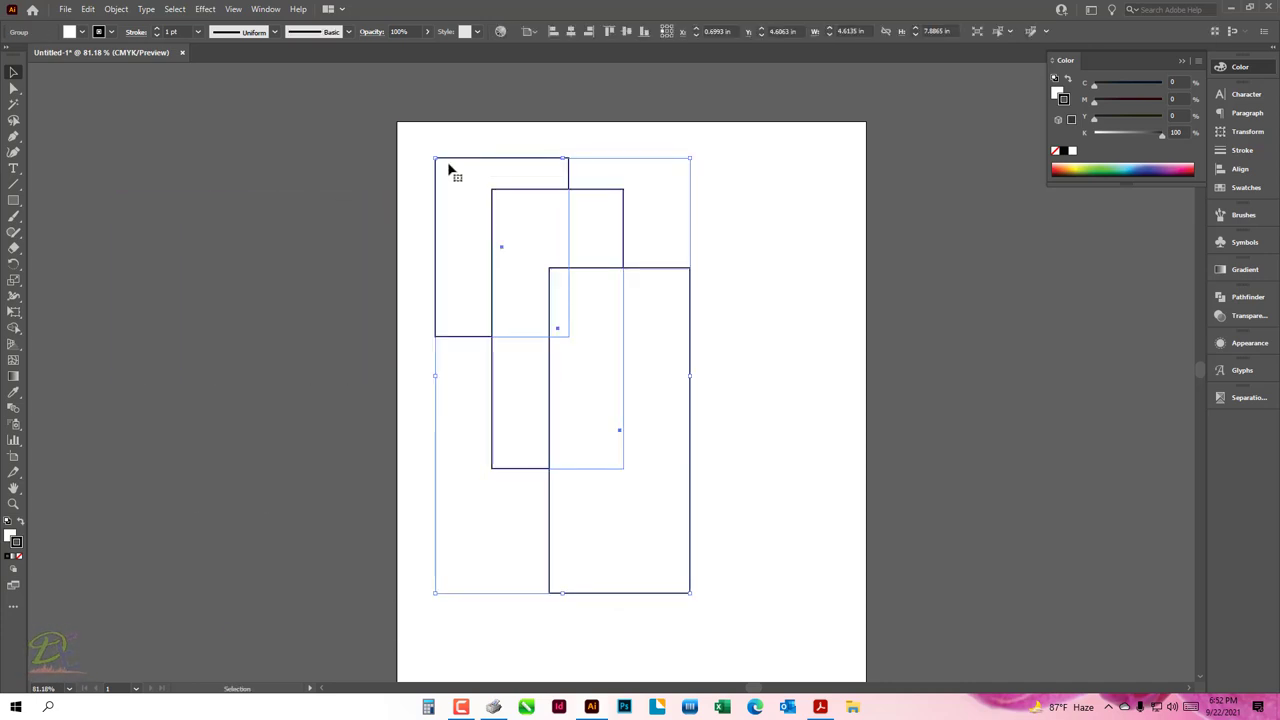
left_click(437, 137)
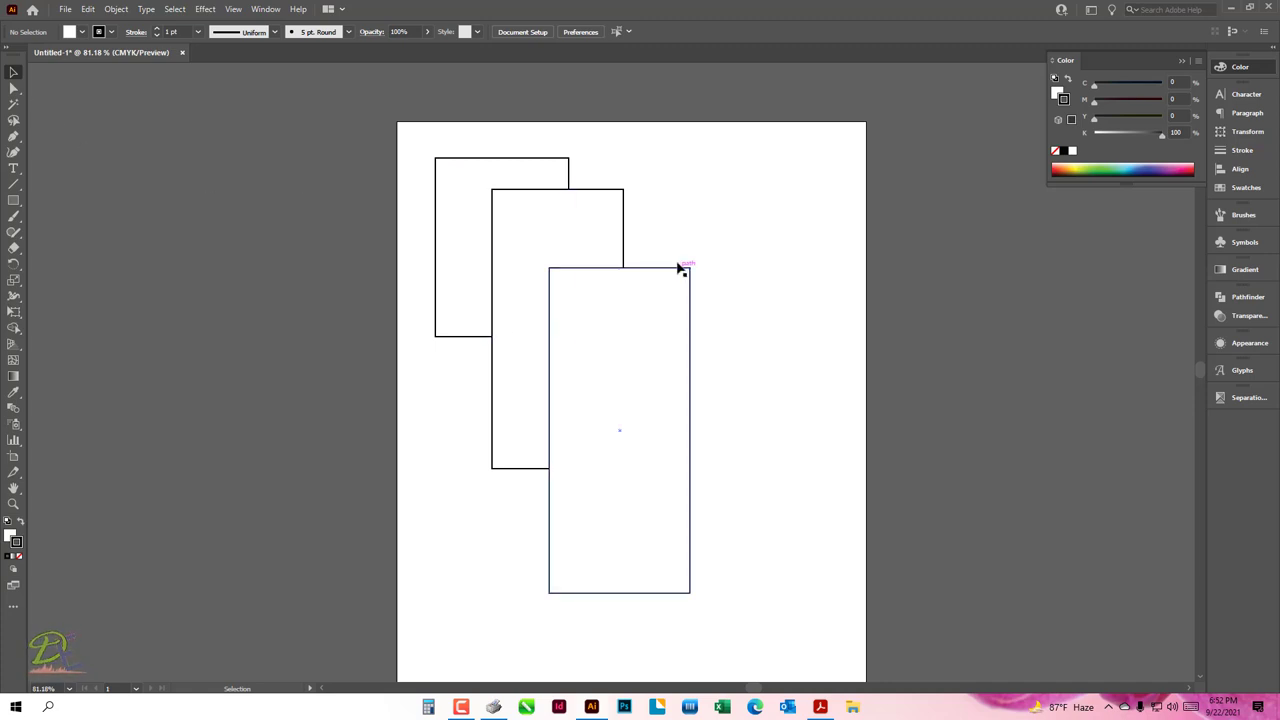
left_click_drag(608, 226, 678, 258)
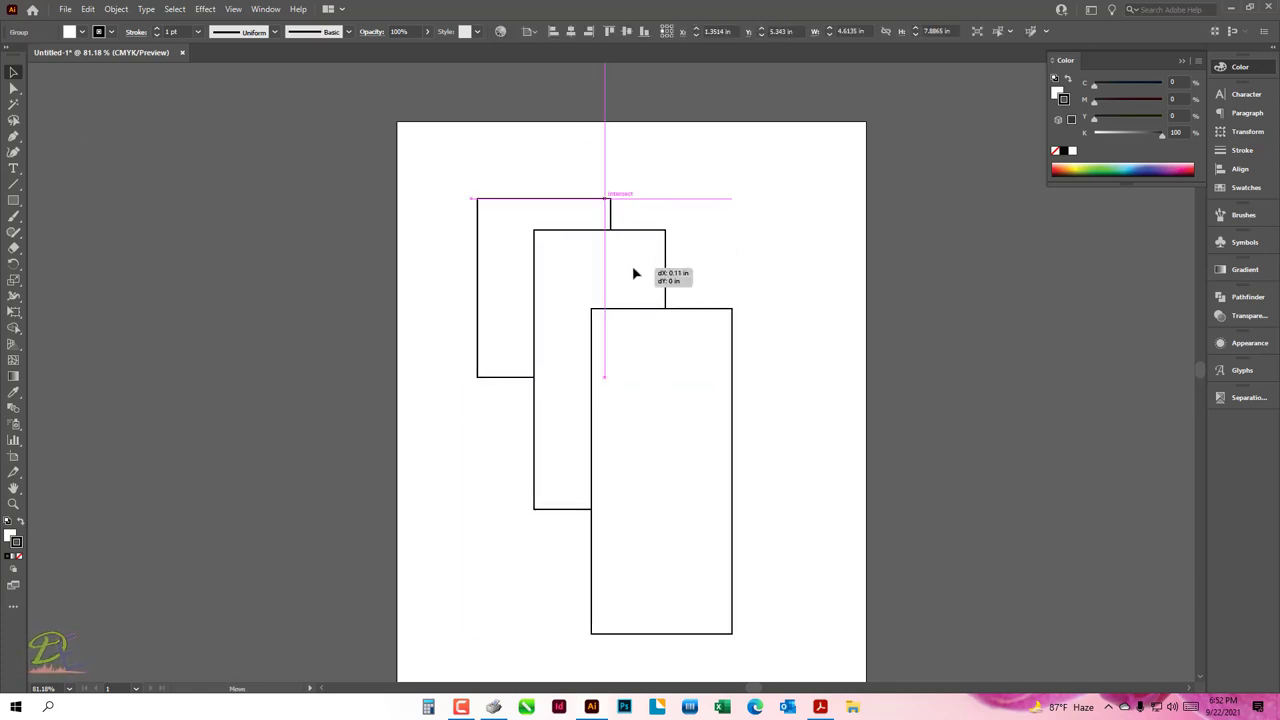
left_click_drag(660, 272, 581, 207)
left_click(740, 220)
scroll(652, 262, "down", 1)
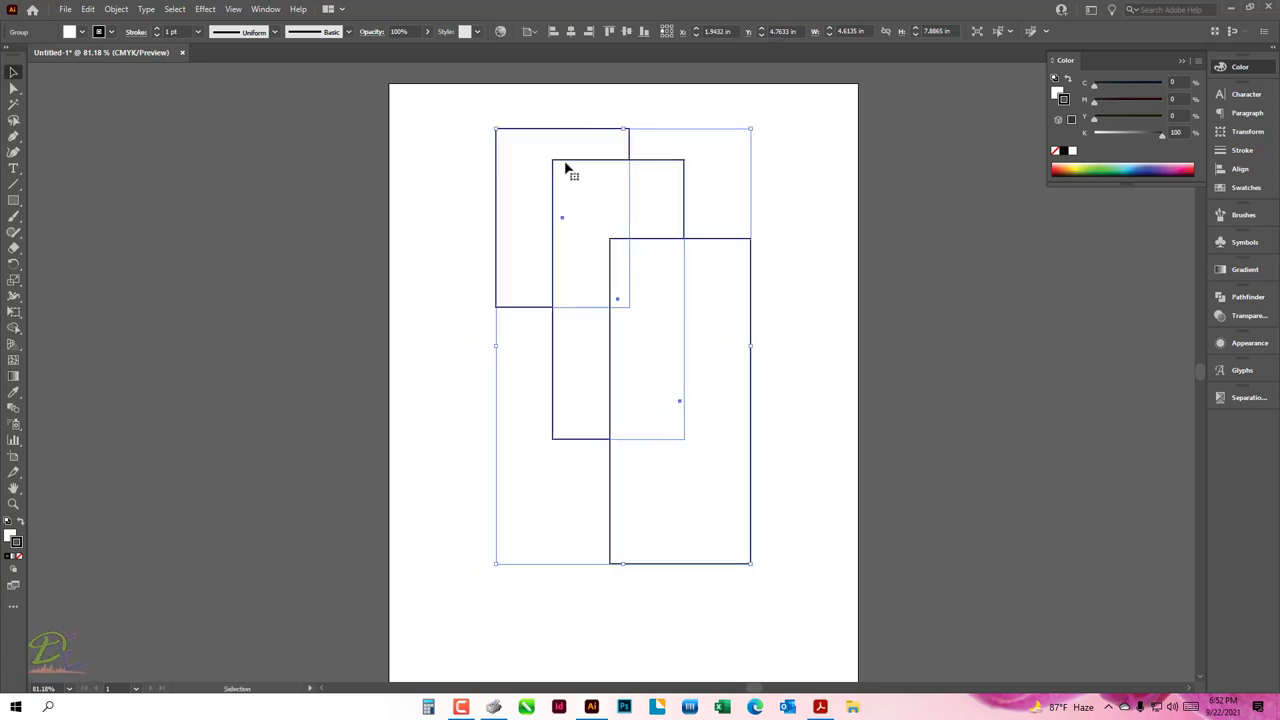
mouse_move(577, 163)
left_mouse_down()
mouse_move(634, 200)
mouse_move(504, 162)
left_mouse_up()
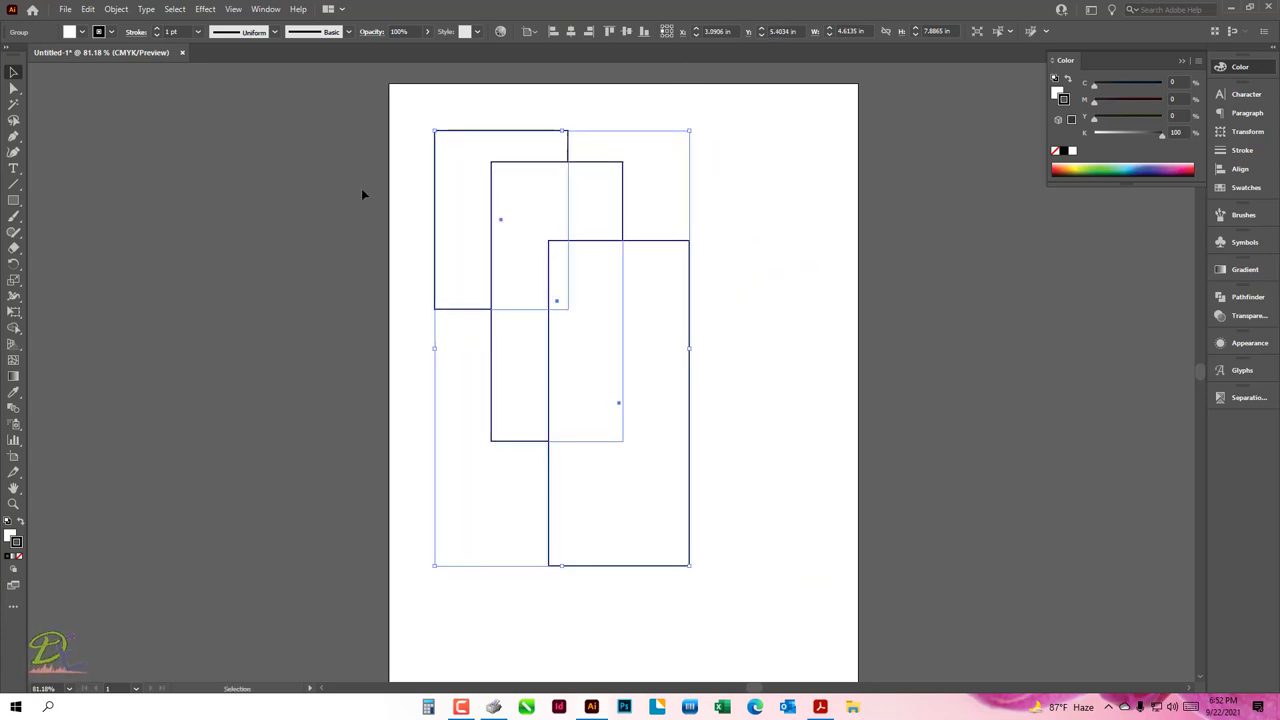
left_click(361, 189)
- Shear the three rectangles by dragging their top anchor points with Direct Selection
left_click_drag(14, 91, 33, 94)
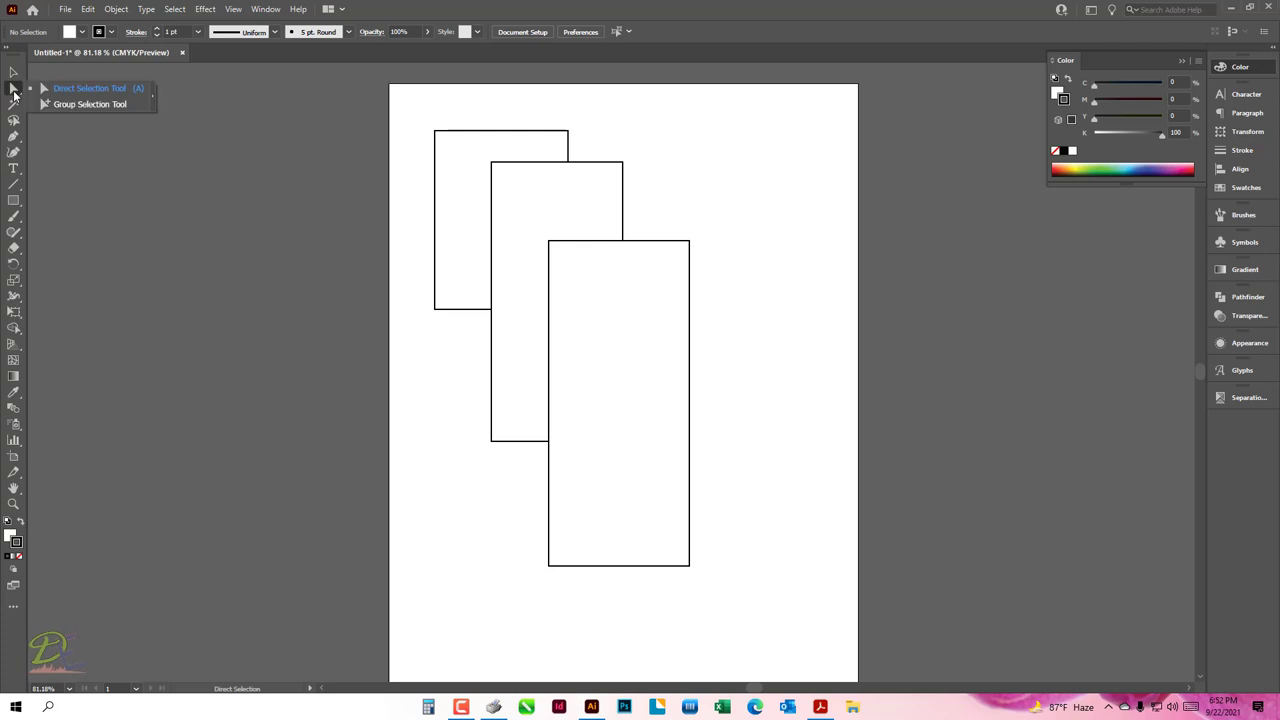
left_click(61, 92)
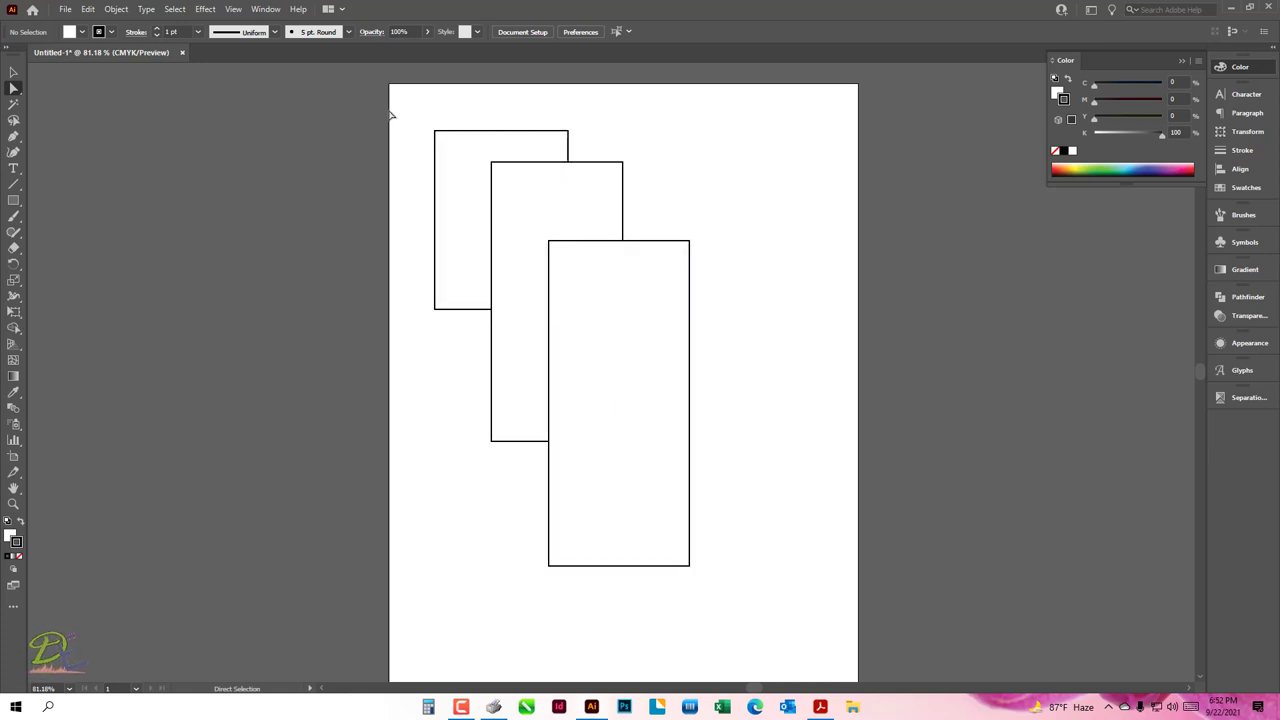
mouse_move(390, 112)
left_mouse_down()
mouse_move(598, 183)
mouse_move(736, 258)
left_mouse_up()
scroll(710, 300, "up", 3)
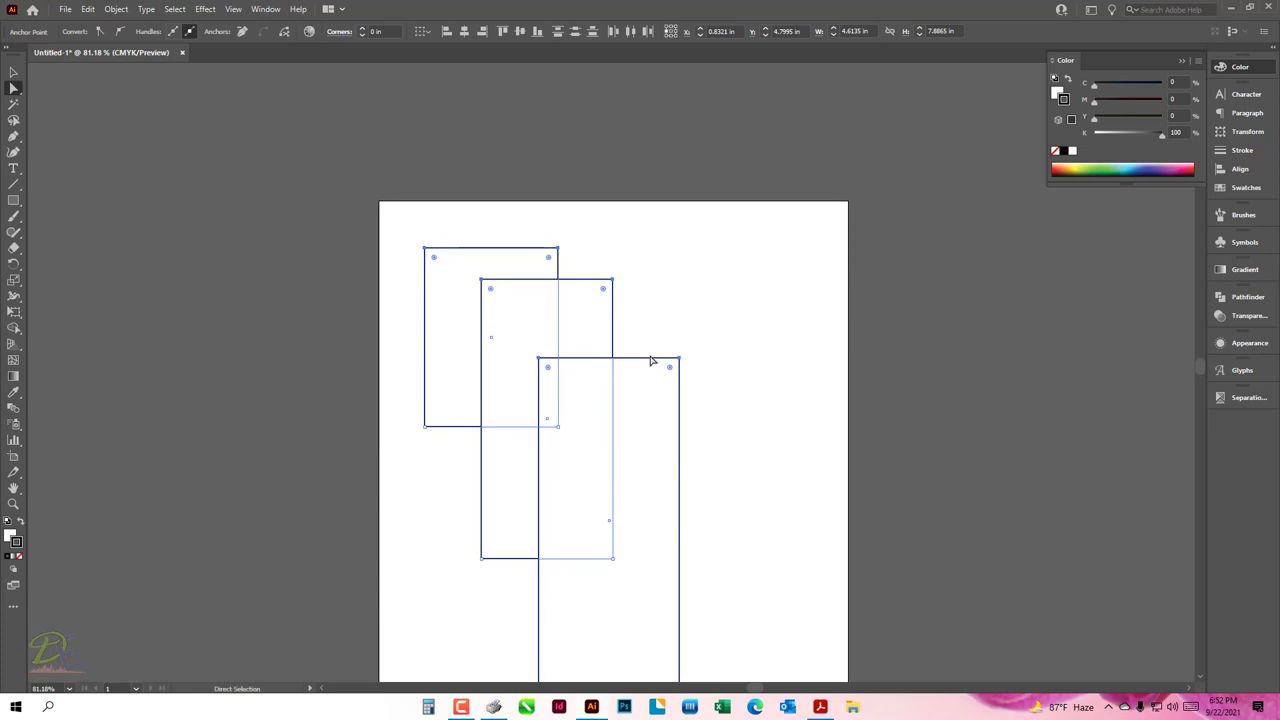
mouse_move(651, 360)
left_mouse_down()
mouse_move(651, 234)
mouse_move(871, 337)
mouse_move(171, 346)
mouse_move(478, 176)
mouse_move(711, 429)
mouse_move(737, 406)
mouse_move(577, 163)
mouse_move(370, 470)
mouse_move(857, 280)
mouse_move(963, 391)
mouse_move(995, 553)
mouse_move(603, 163)
mouse_move(646, 194)
left_mouse_up()
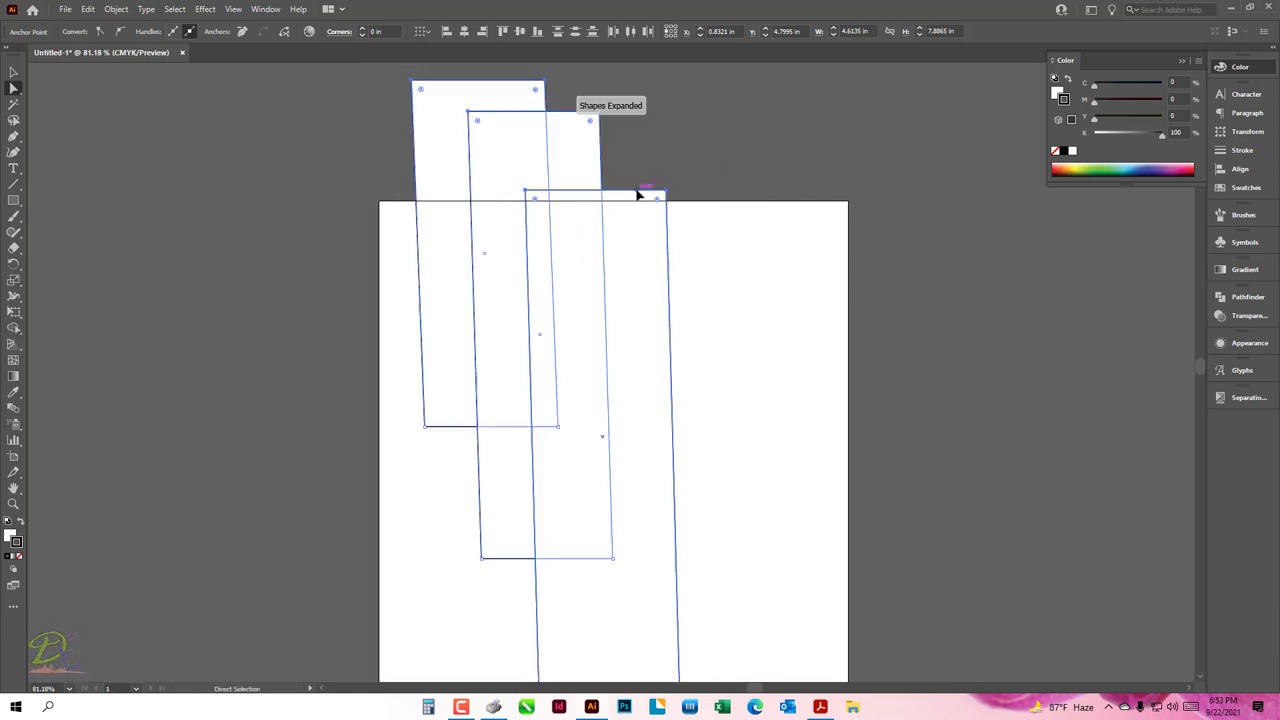
left_click(717, 164)
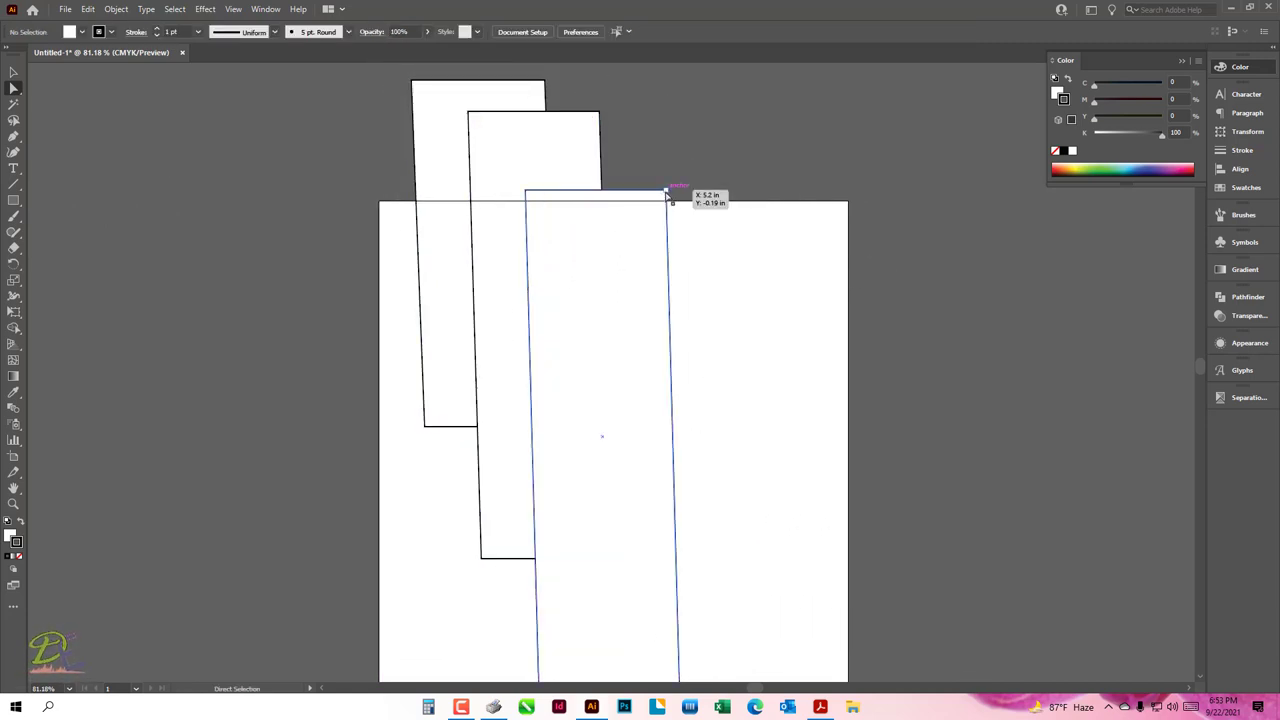
- Undo a trial wedge reshape and raise the front rectangle's top edge instead
mouse_move(666, 193)
left_mouse_down()
mouse_move(686, 199)
mouse_move(819, 131)
mouse_move(957, 99)
left_mouse_up()
left_click(984, 355)
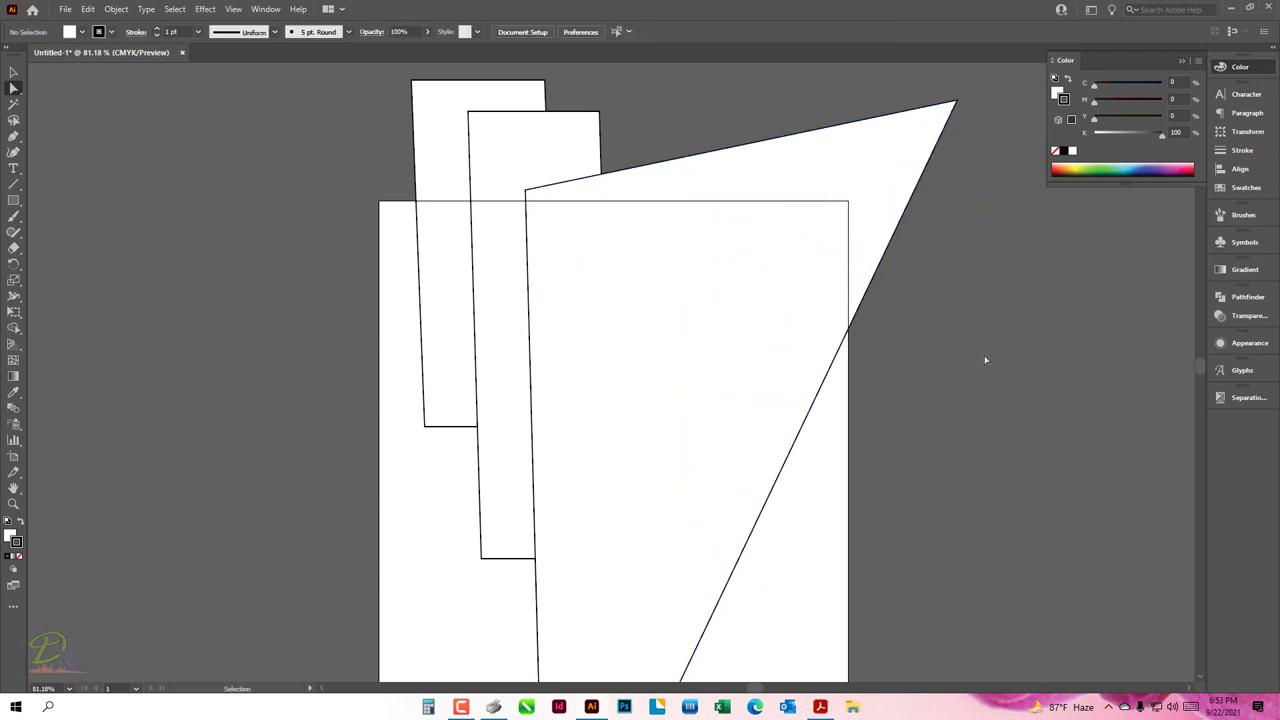
key("ctrl+z")
left_click(799, 281)
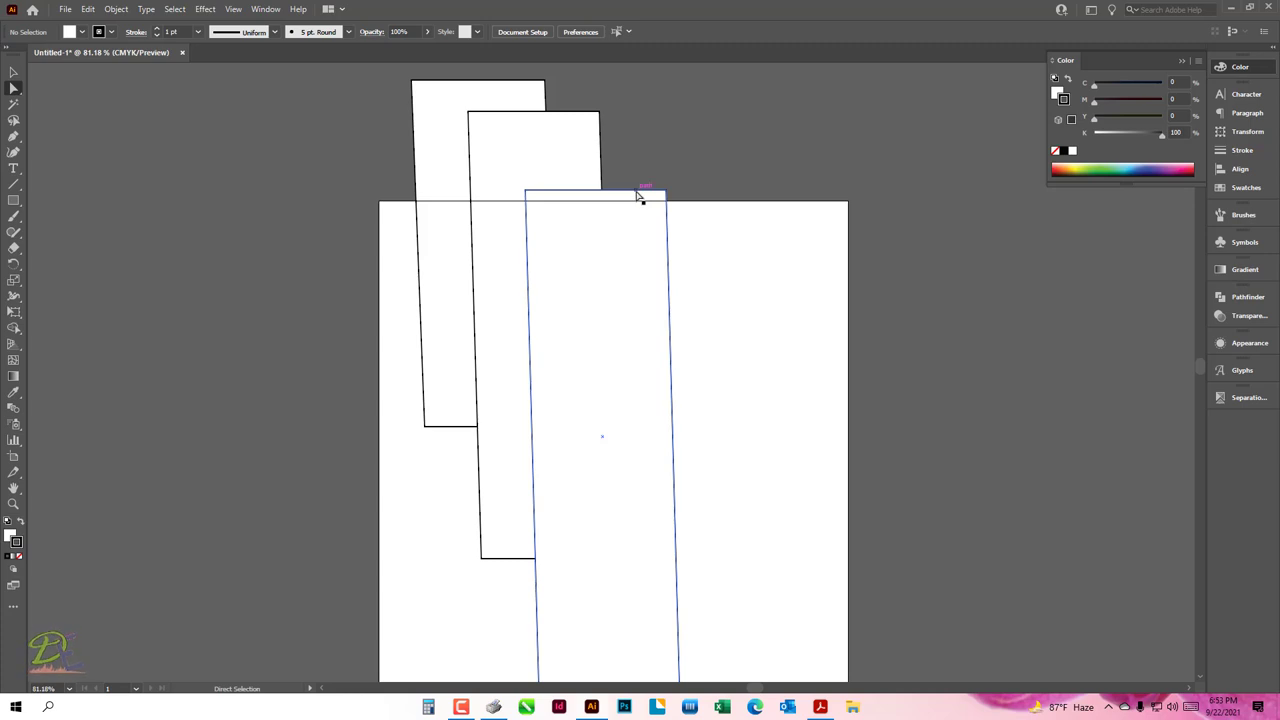
left_click_drag(637, 195, 635, 130)
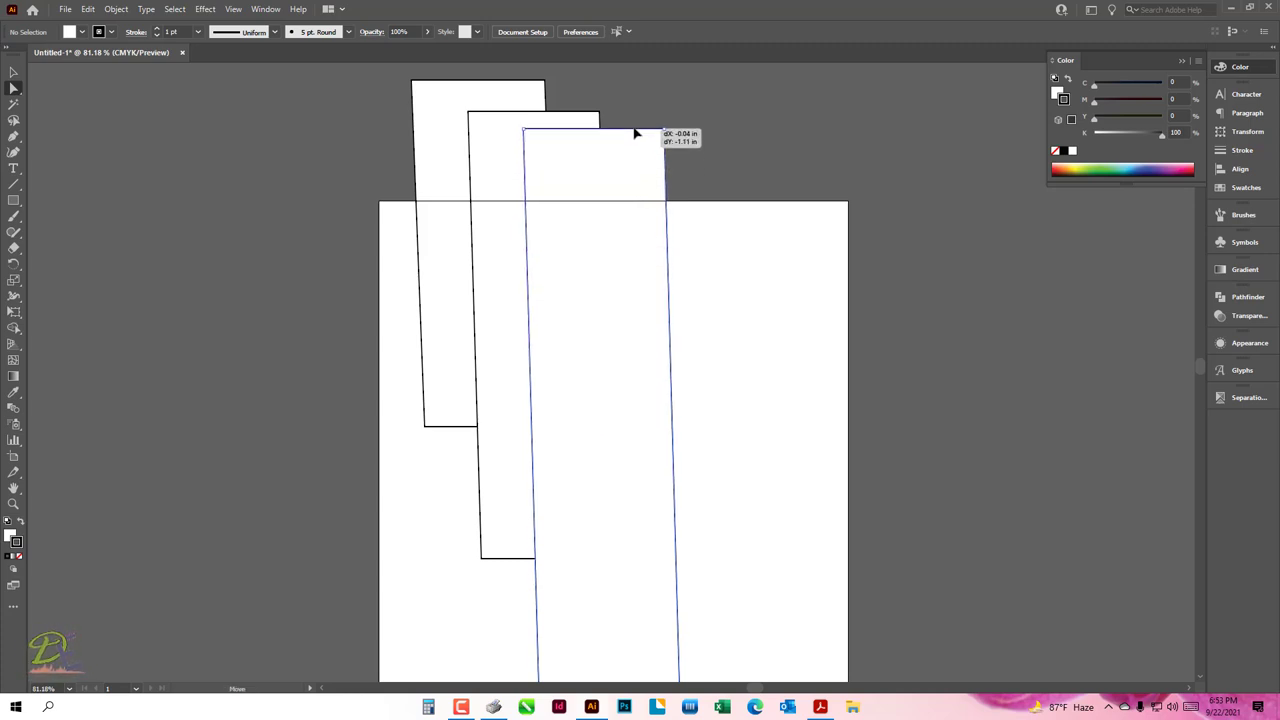
left_click(753, 157)
left_click_drag(714, 166, 728, 223)
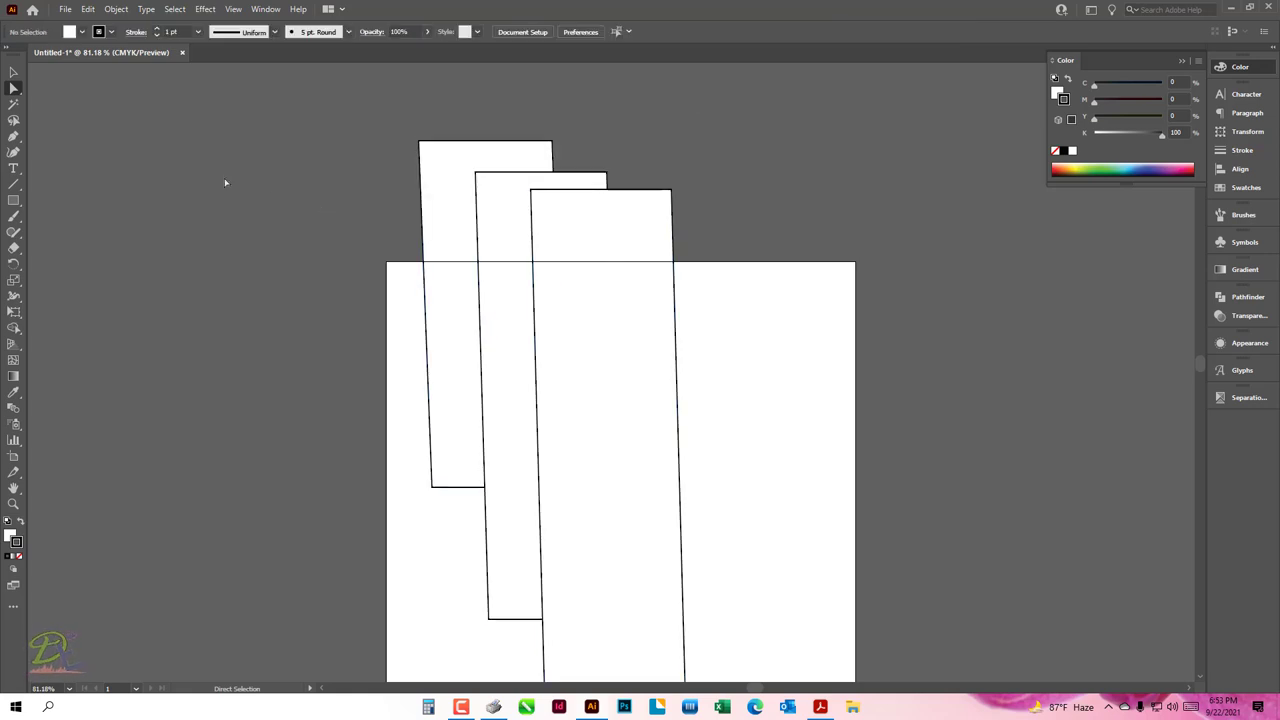
left_click(14, 89)
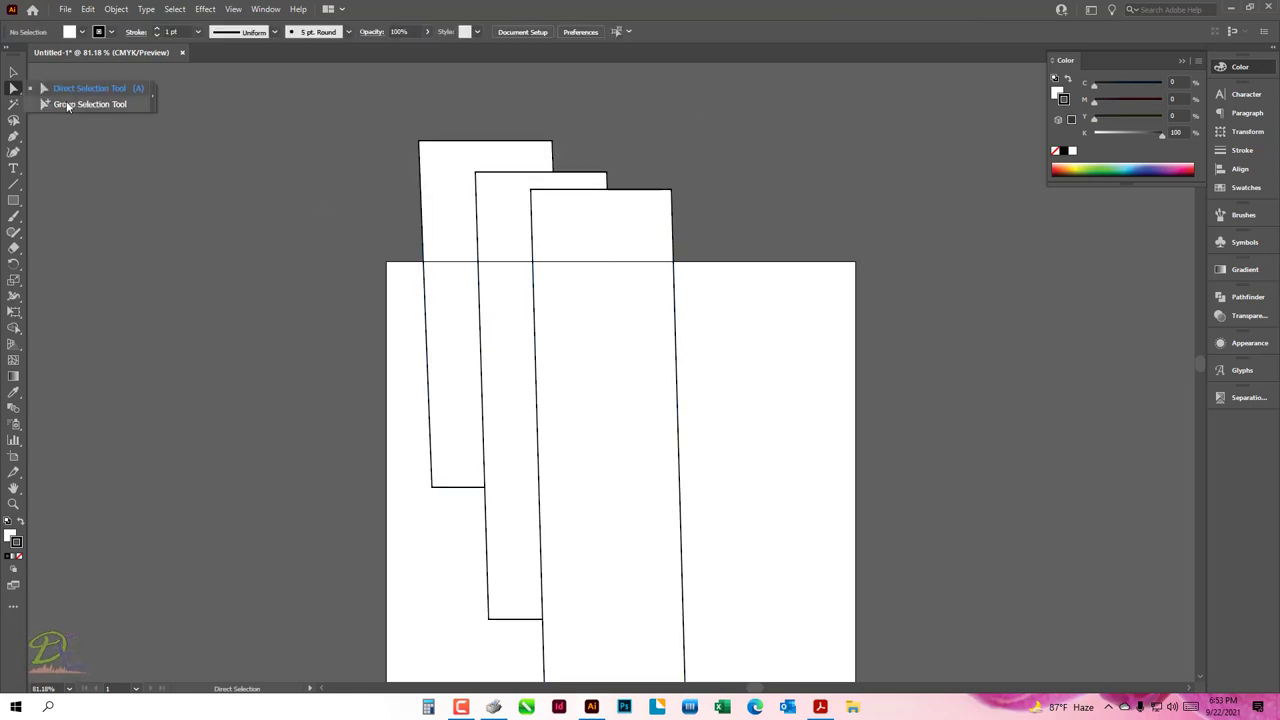
left_click(67, 106)
- Alt-drag a duplicate of the slanted rectangle group to the right
key("v")
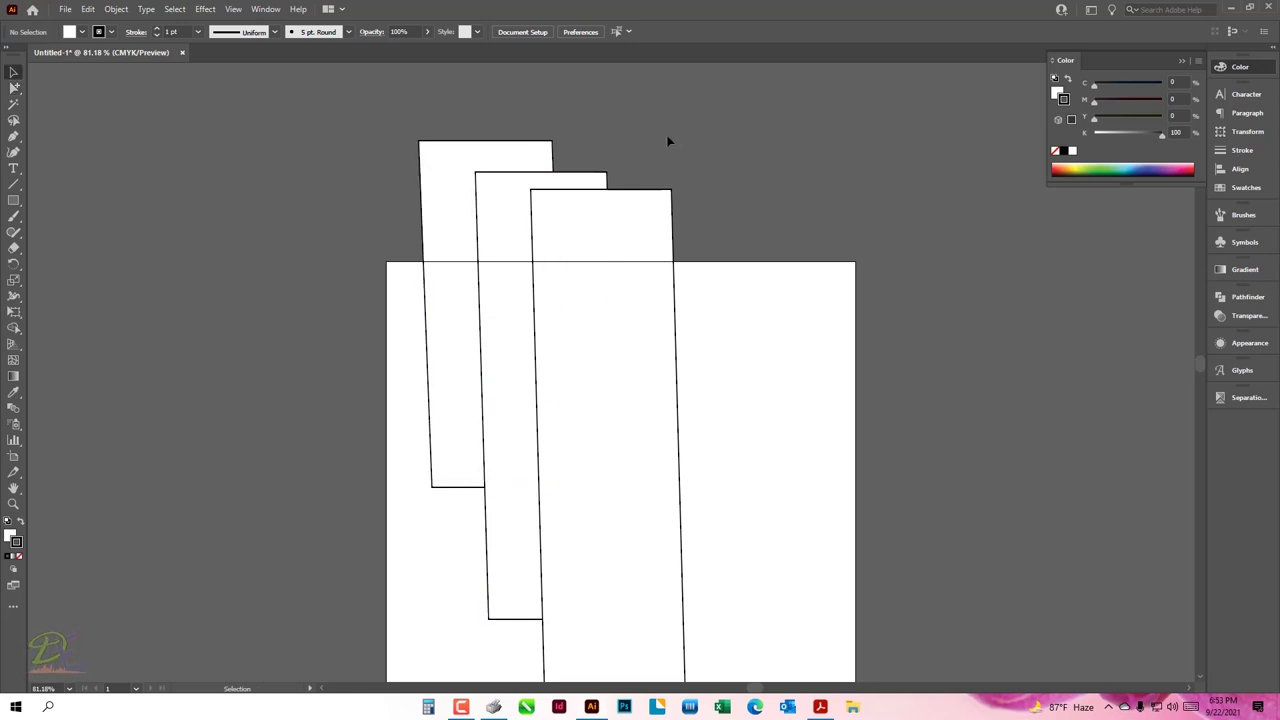
scroll(713, 269, "down", 2)
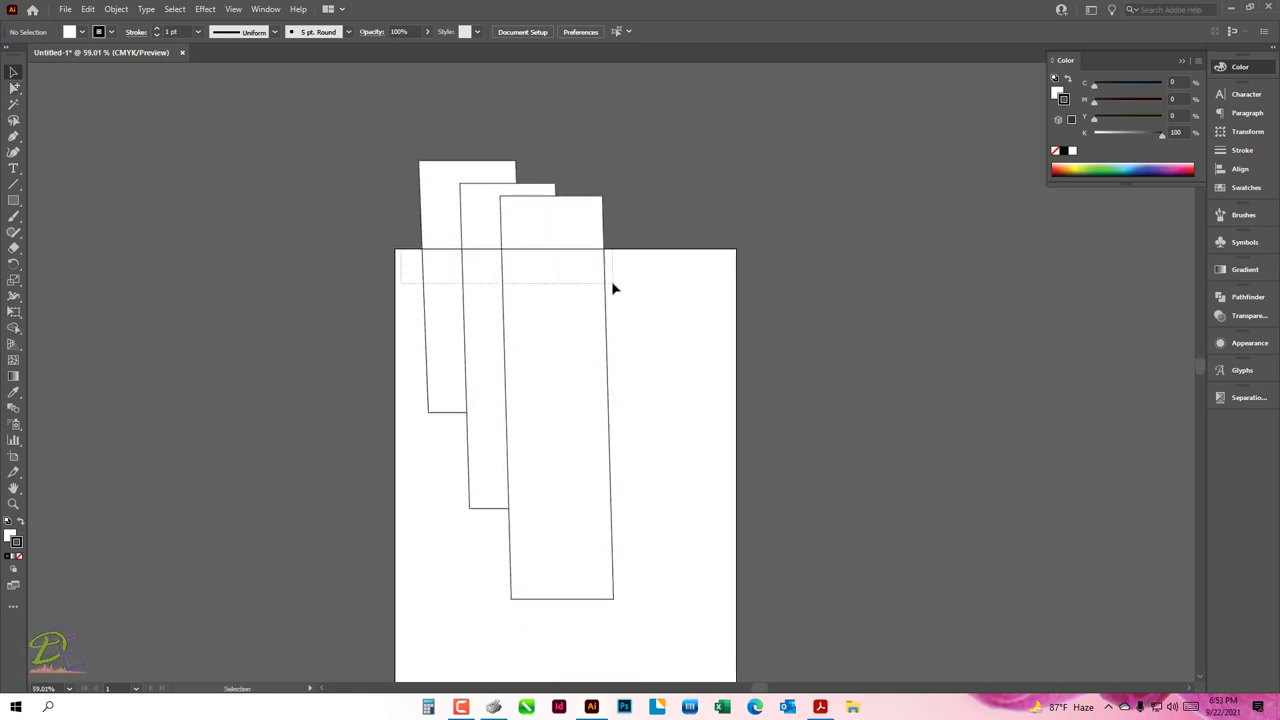
left_click(608, 284)
left_click_drag(571, 214, 800, 218)
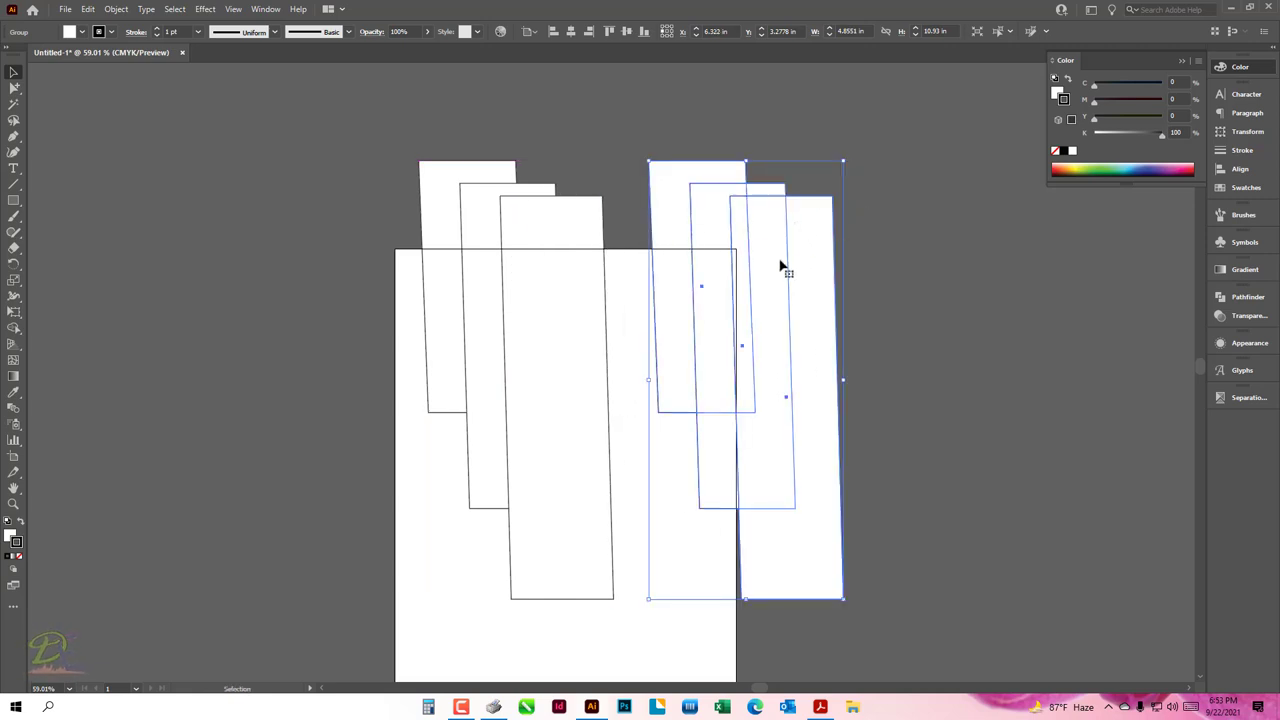
left_click(897, 237)
- Copy the right-hand group back left and raise it above the originals
scroll(897, 237, "right", 2)
left_click_drag(680, 277, 563, 257)
left_click_drag(494, 191, 481, 118)
scroll(683, 266, "up", 1)
scroll(683, 266, "left", 1)
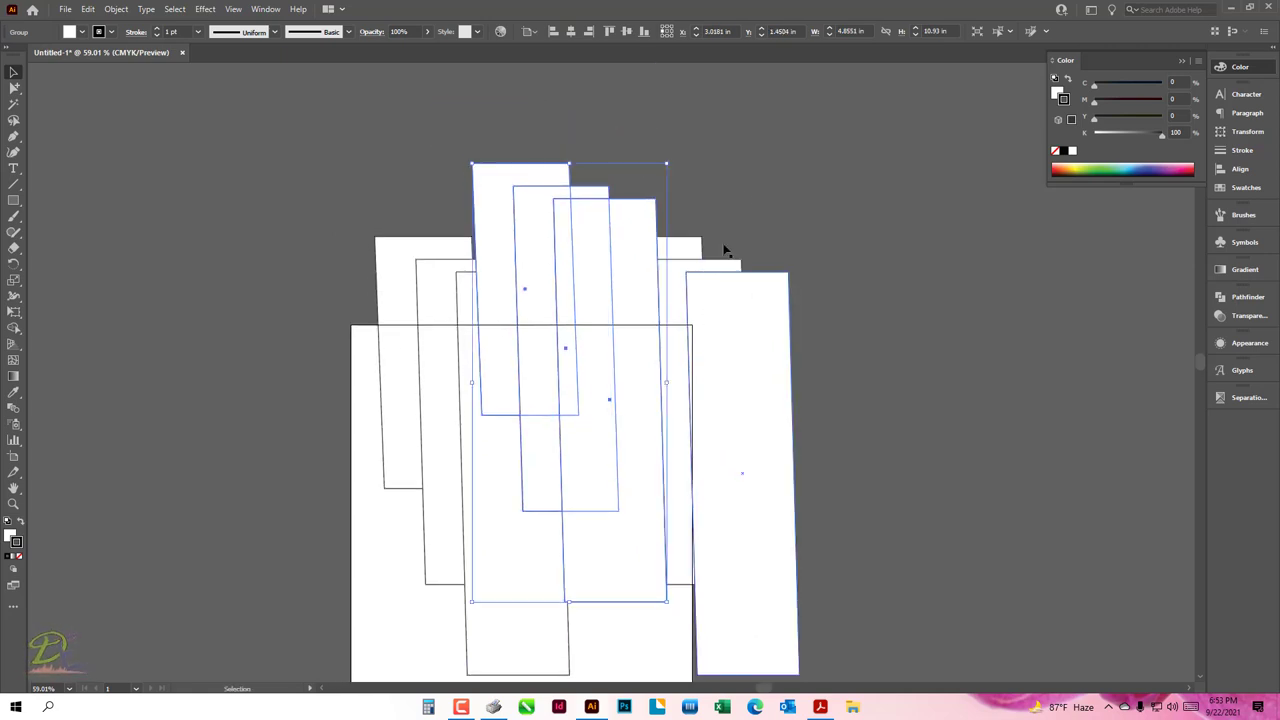
left_click(728, 203)
left_click_drag(576, 210, 576, 168)
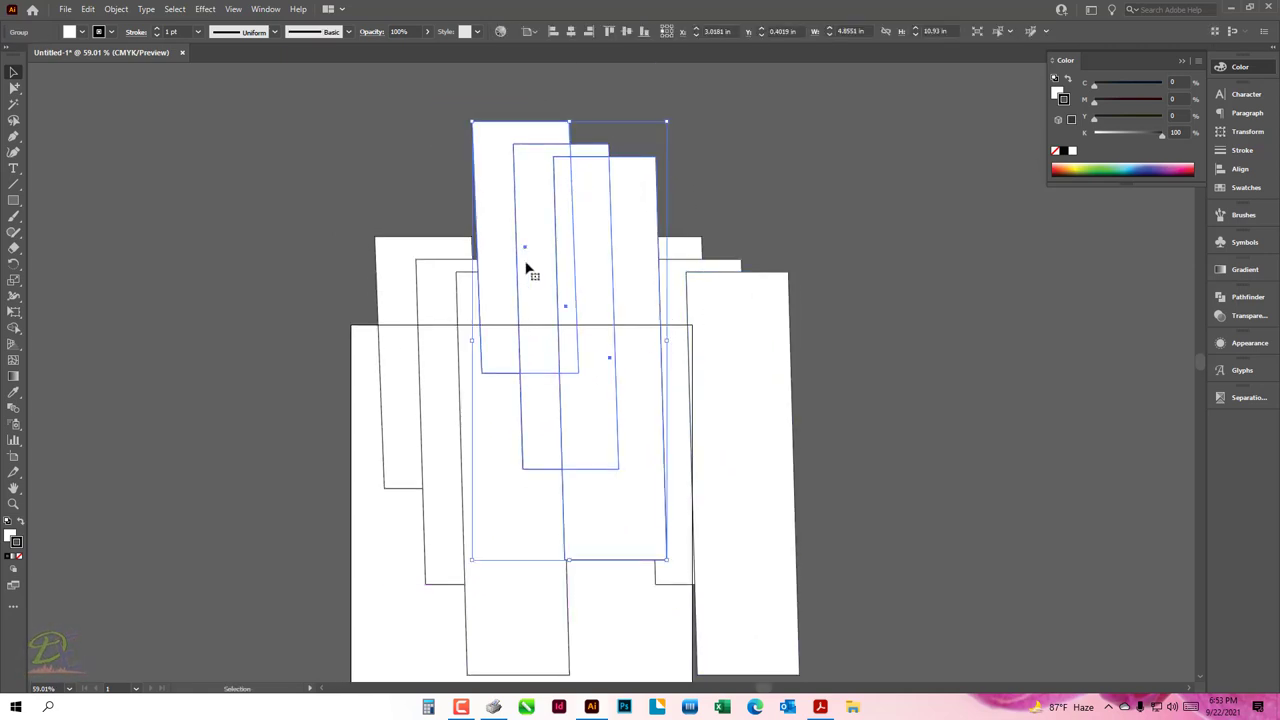
- Select the left group's rectangles, pan the view, and undo an accidental move
left_click(365, 155)
left_click(14, 88)
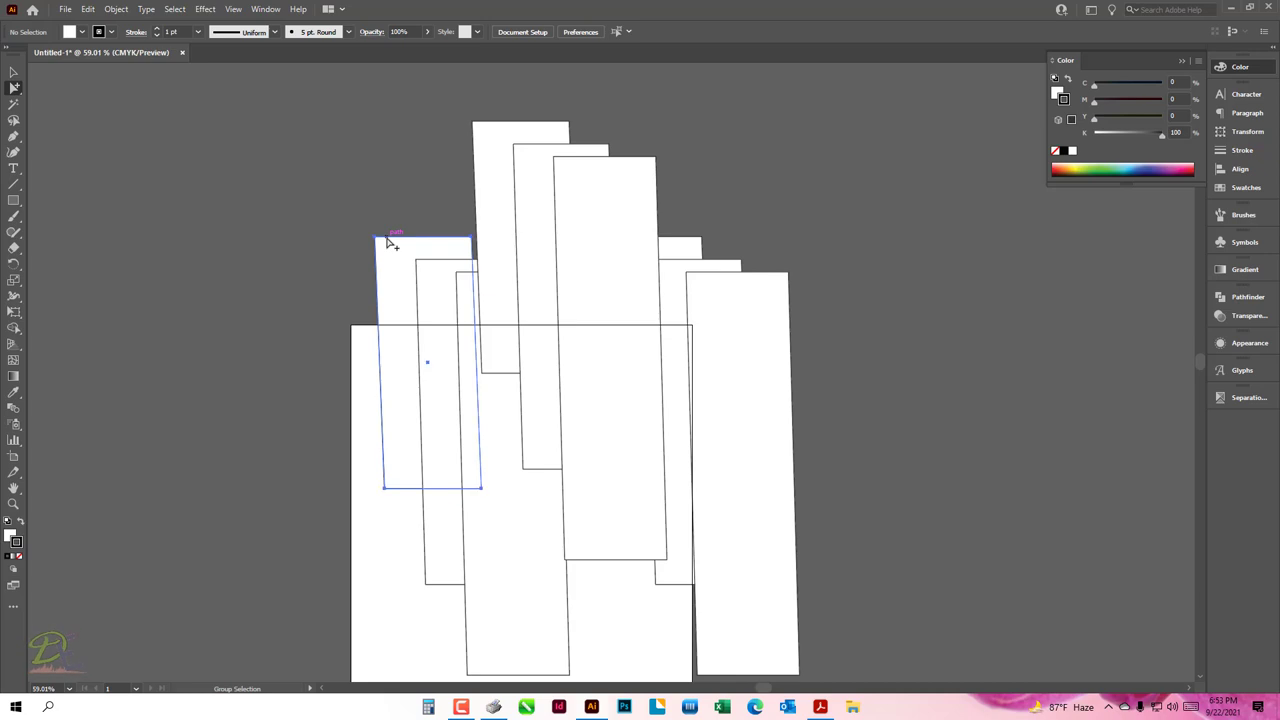
double_click(388, 242)
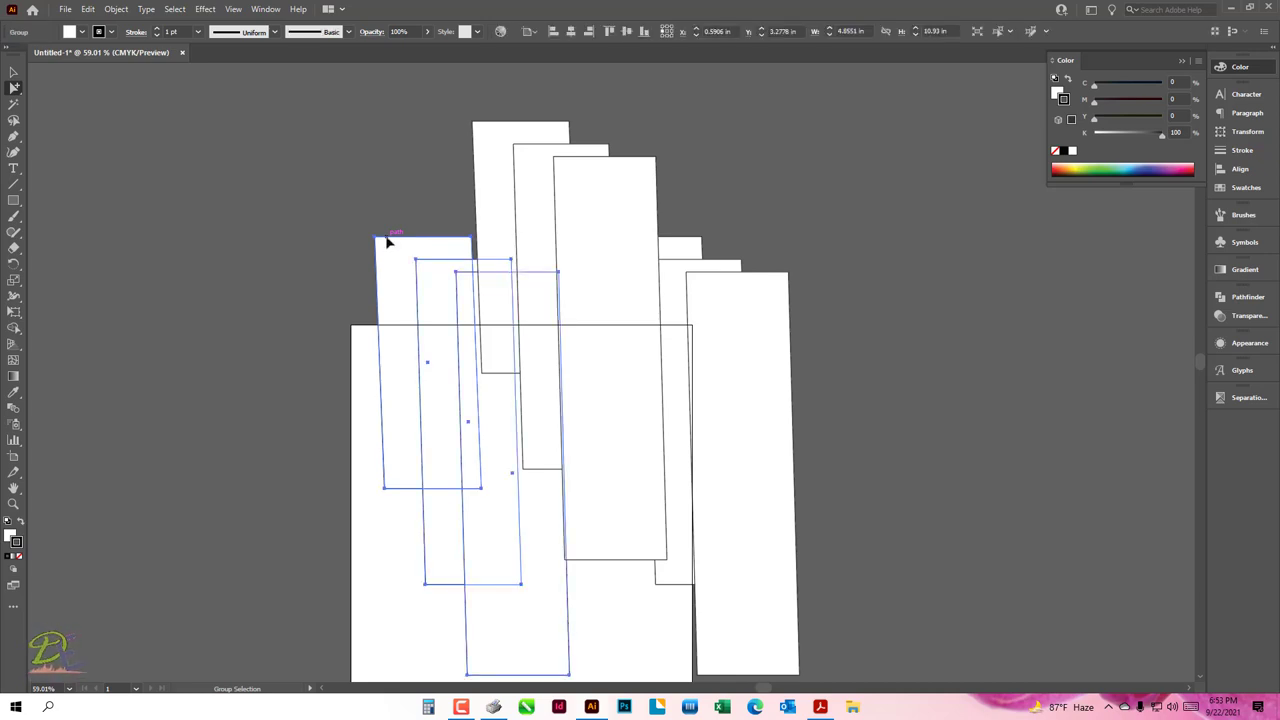
left_click(344, 206)
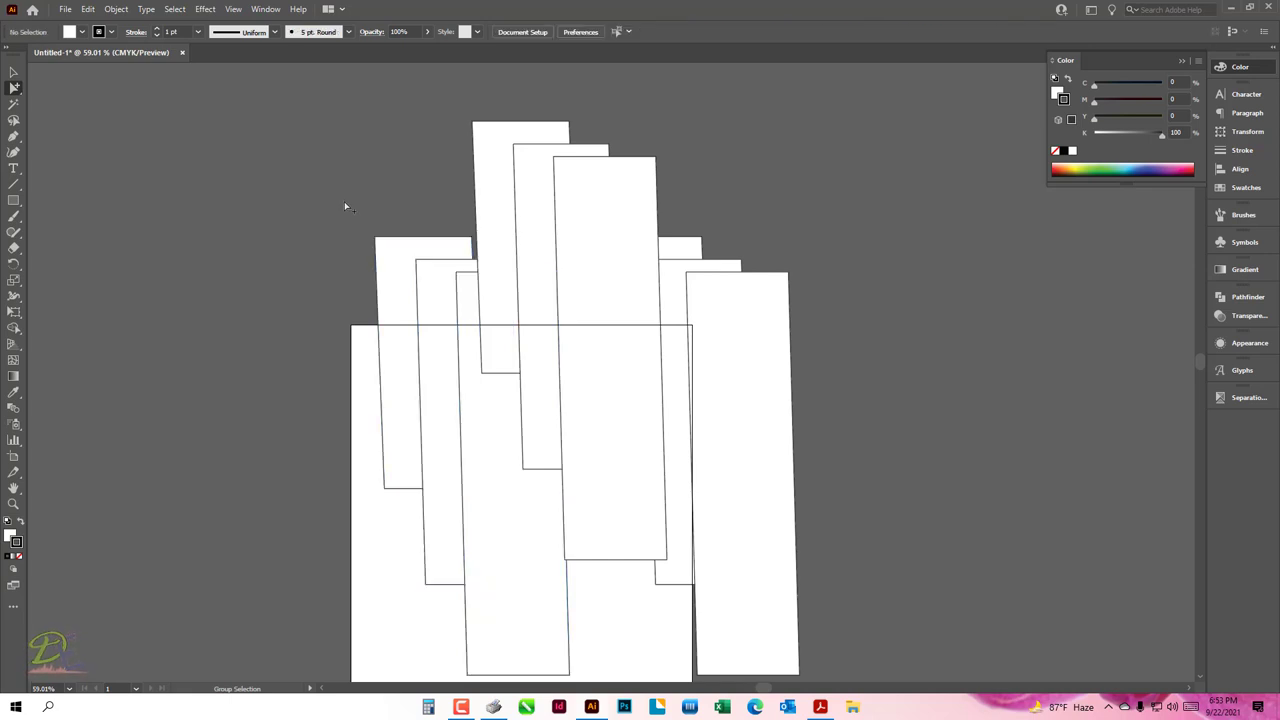
left_click_drag(652, 292, 962, 290)
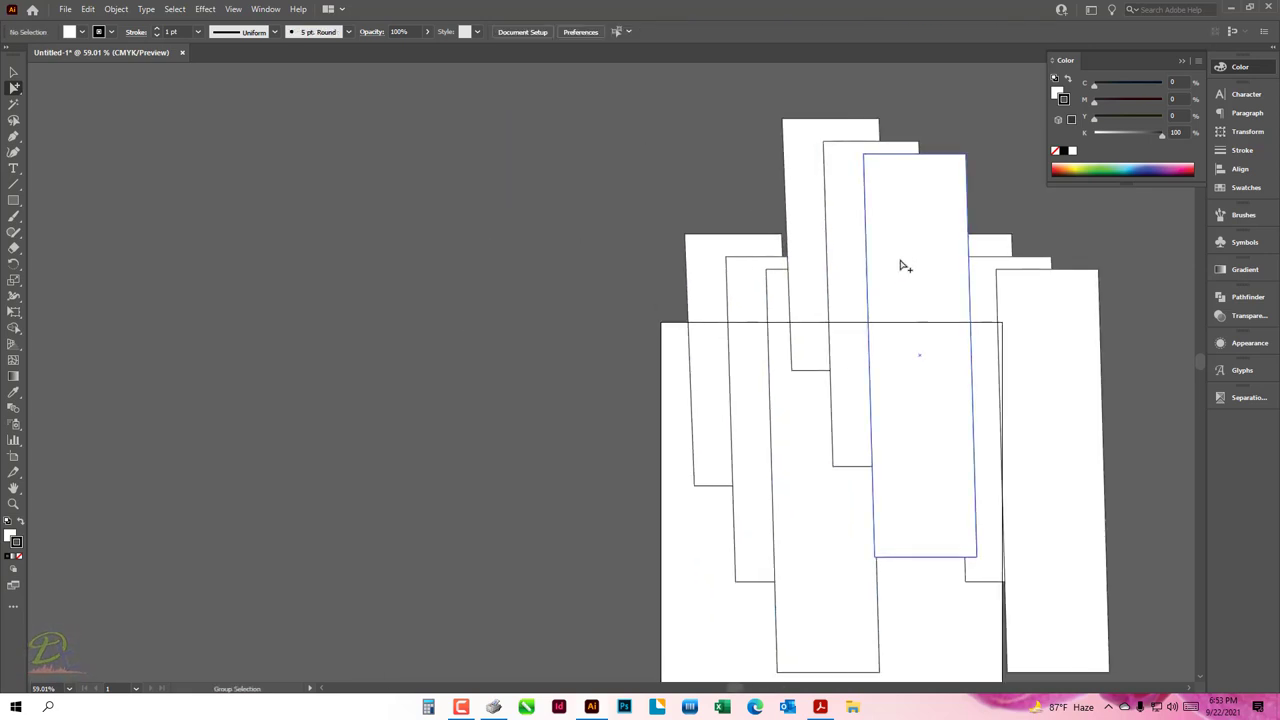
left_click_drag(900, 263, 393, 255)
key("ctrl+z")
- Drag the raised rectangle group about 15.8 in to the far left
left_click(651, 164)
key("v")
mouse_move(851, 186)
left_mouse_down()
mouse_move(155, 200)
mouse_move(203, 180)
left_mouse_up()
left_click(540, 134)
left_click(229, 129)
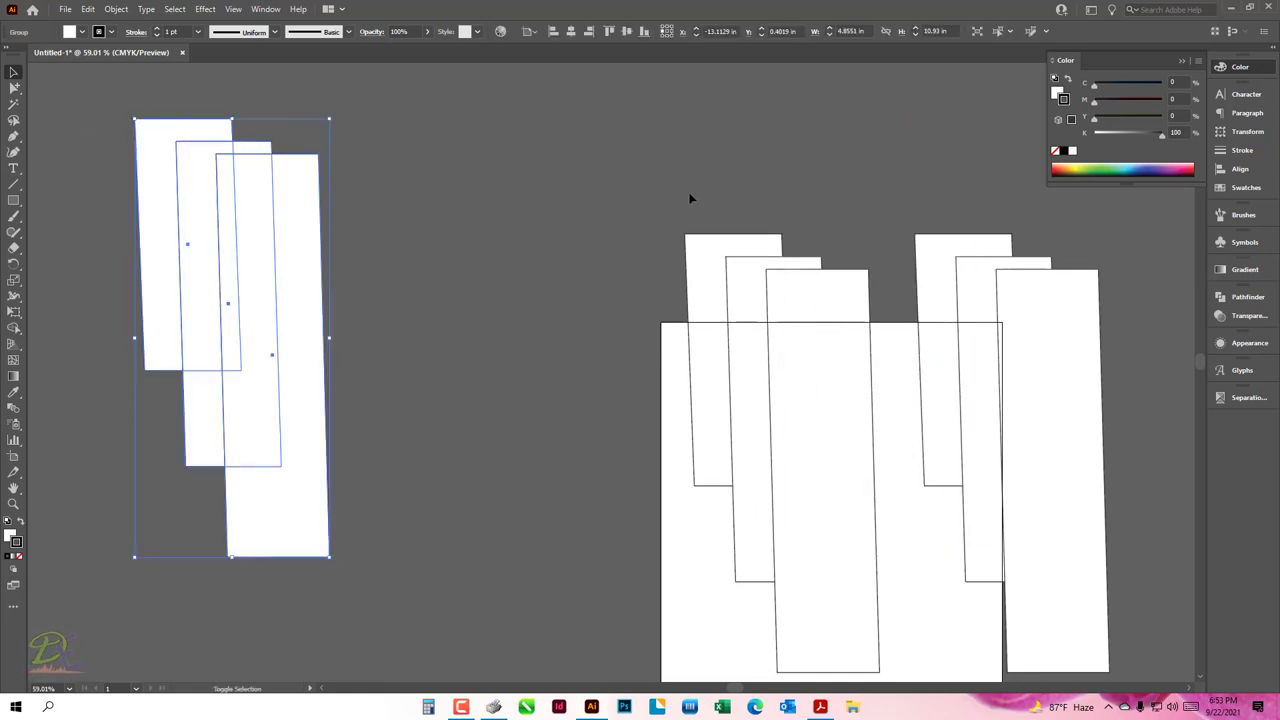
left_click(720, 263, "shift")
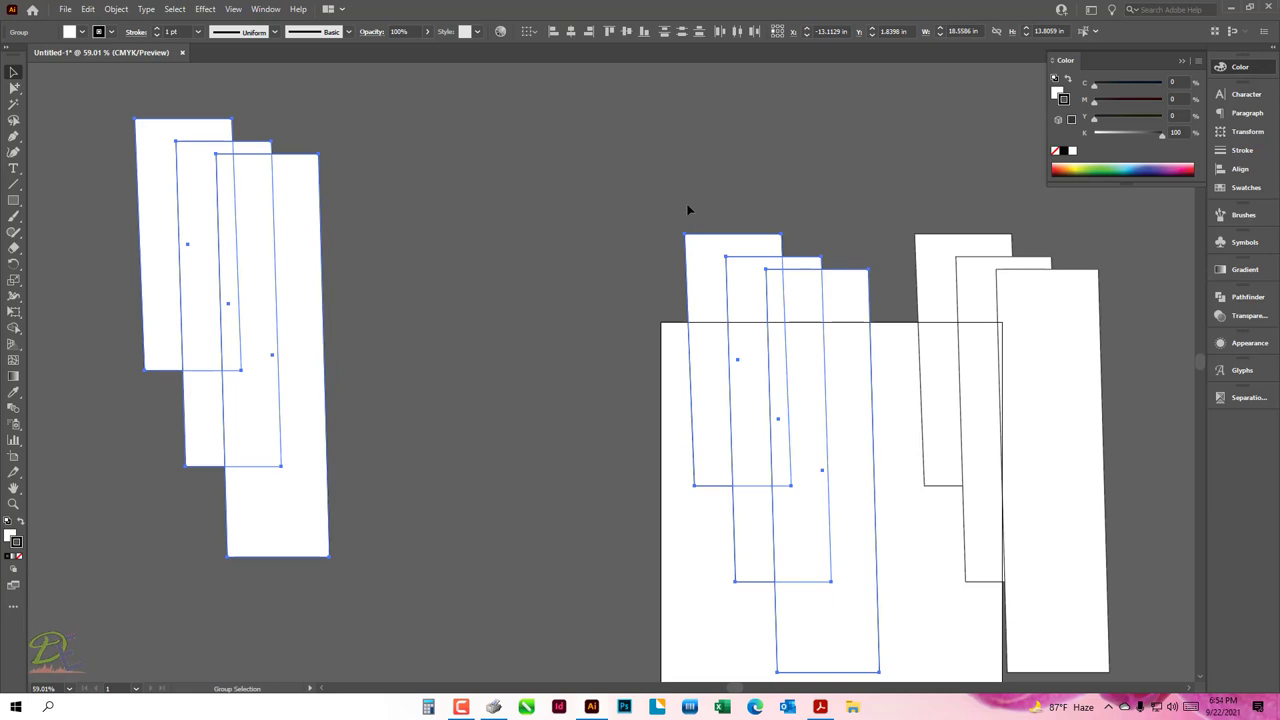
left_click(601, 201)
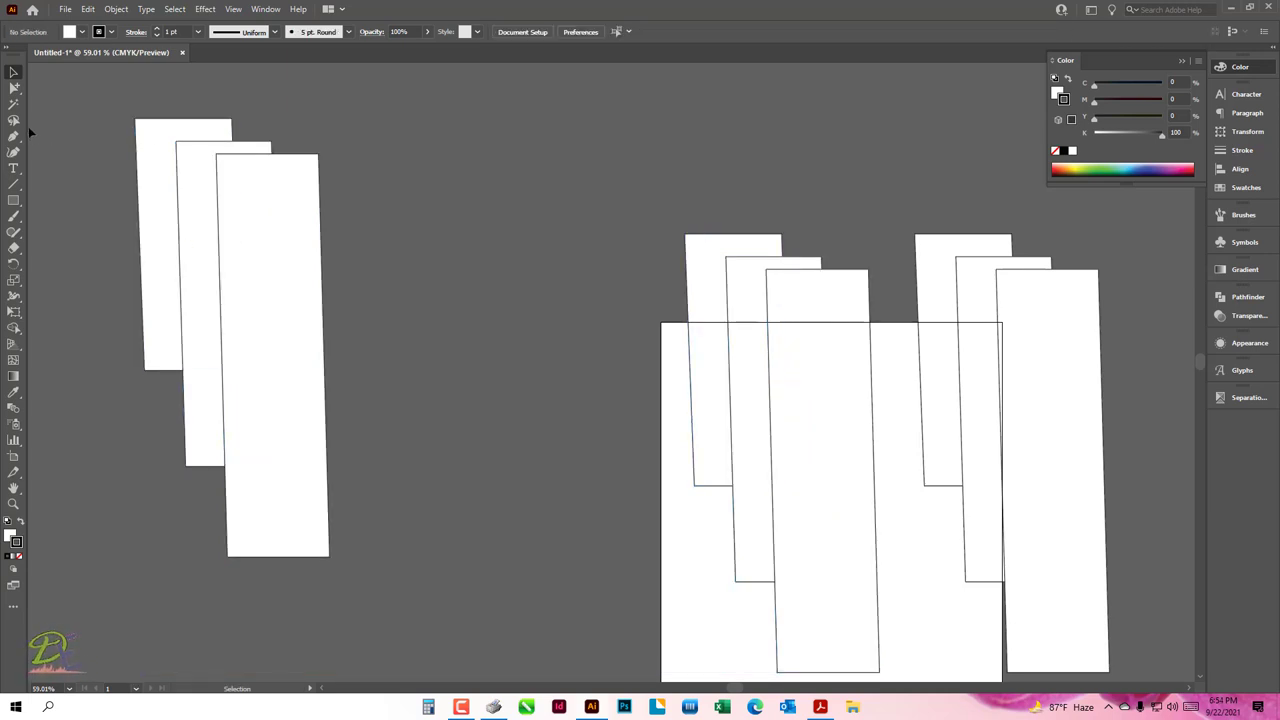
left_click(14, 88)
left_click(702, 241)
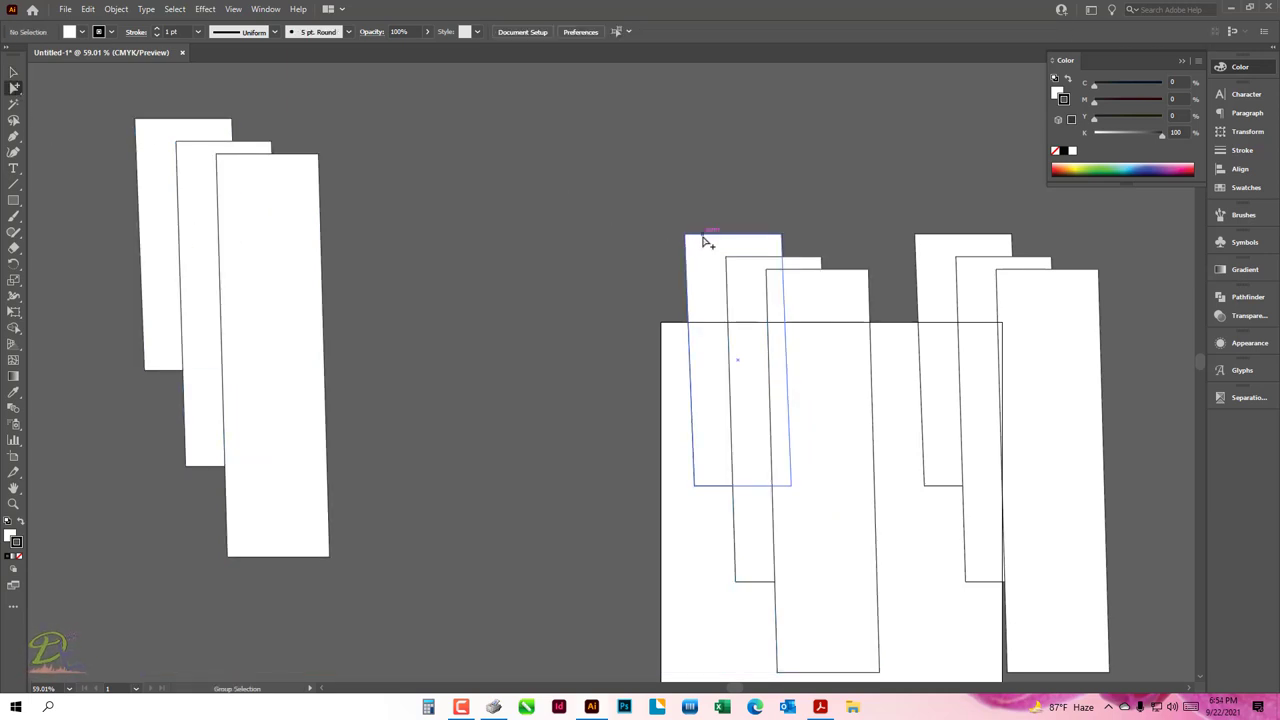
left_click(703, 241)
left_click(703, 241)
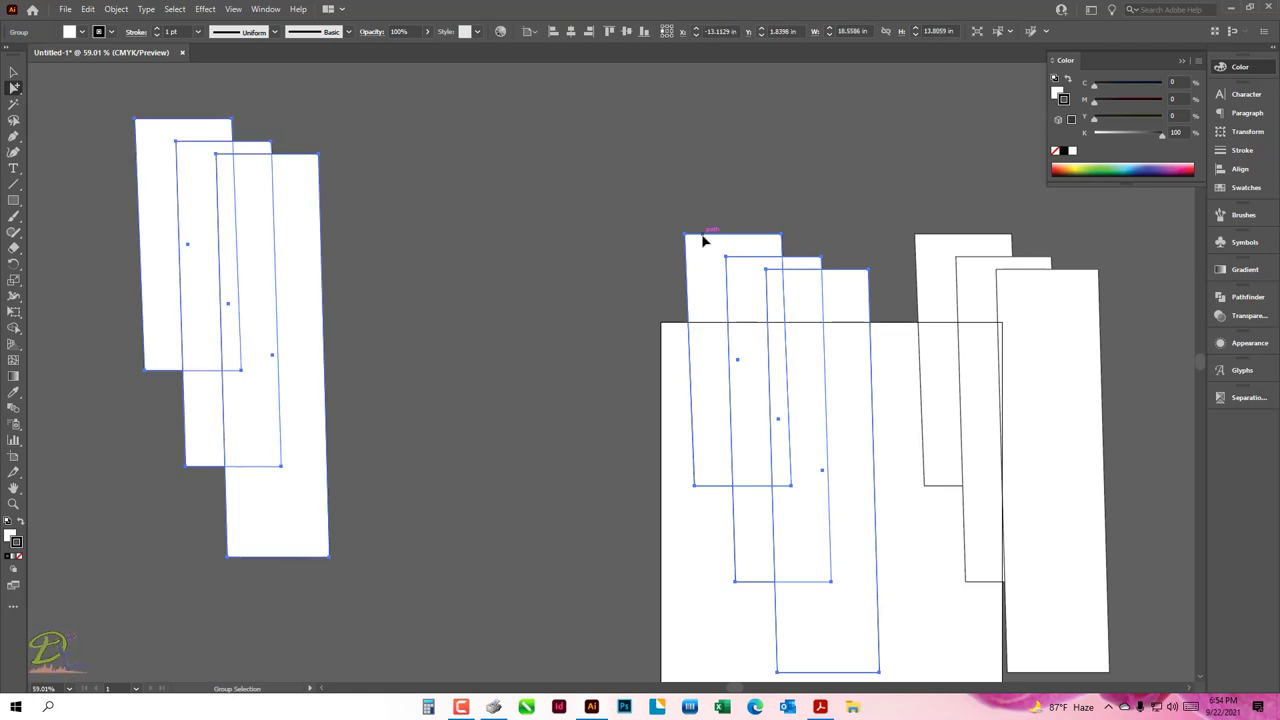
left_click(634, 203)
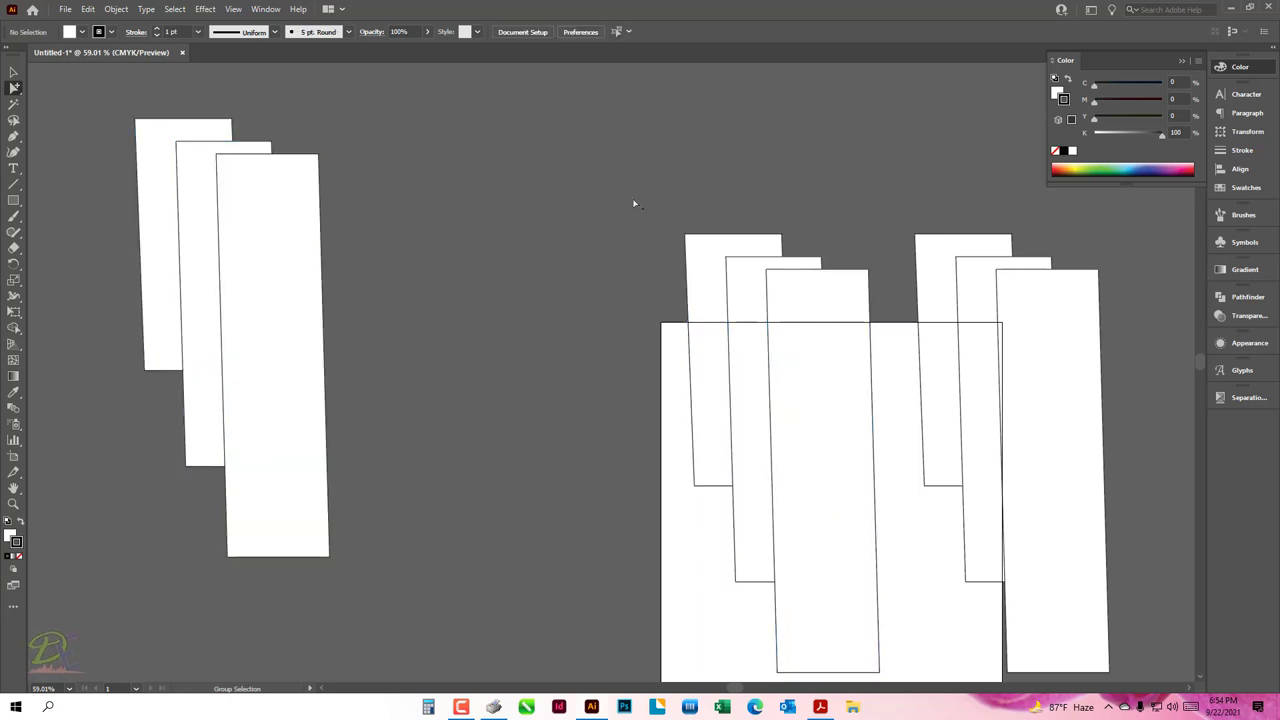
left_click_drag(549, 200, 580, 219)
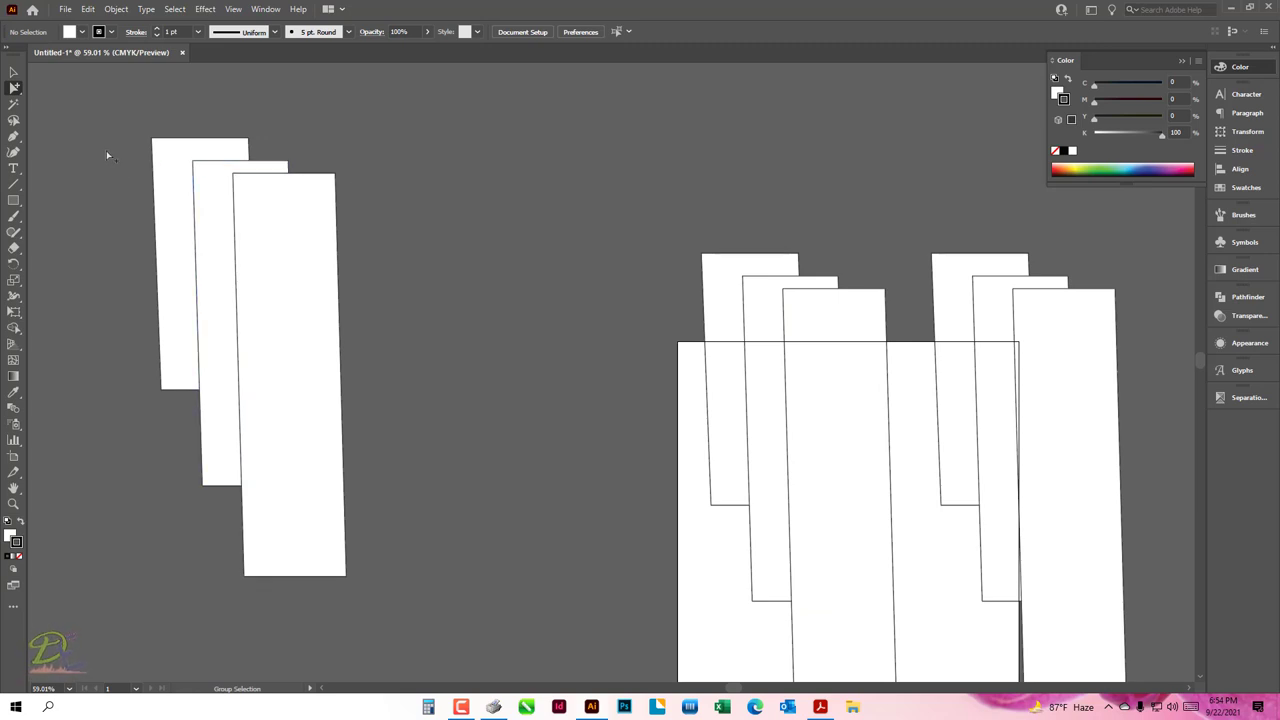
left_click(14, 104)
key("v")
scroll(400, 220, "left", 2)
scroll(440, 300, "up", 3)
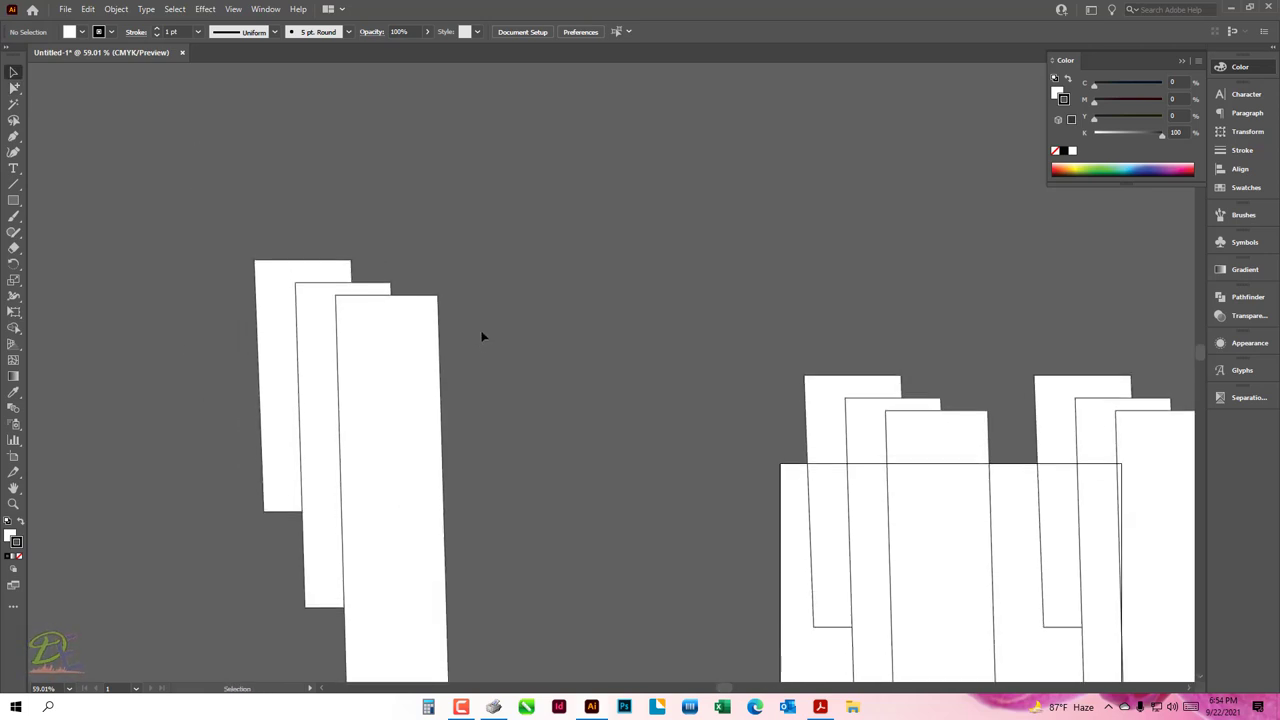
scroll(433, 283, "down", 3)
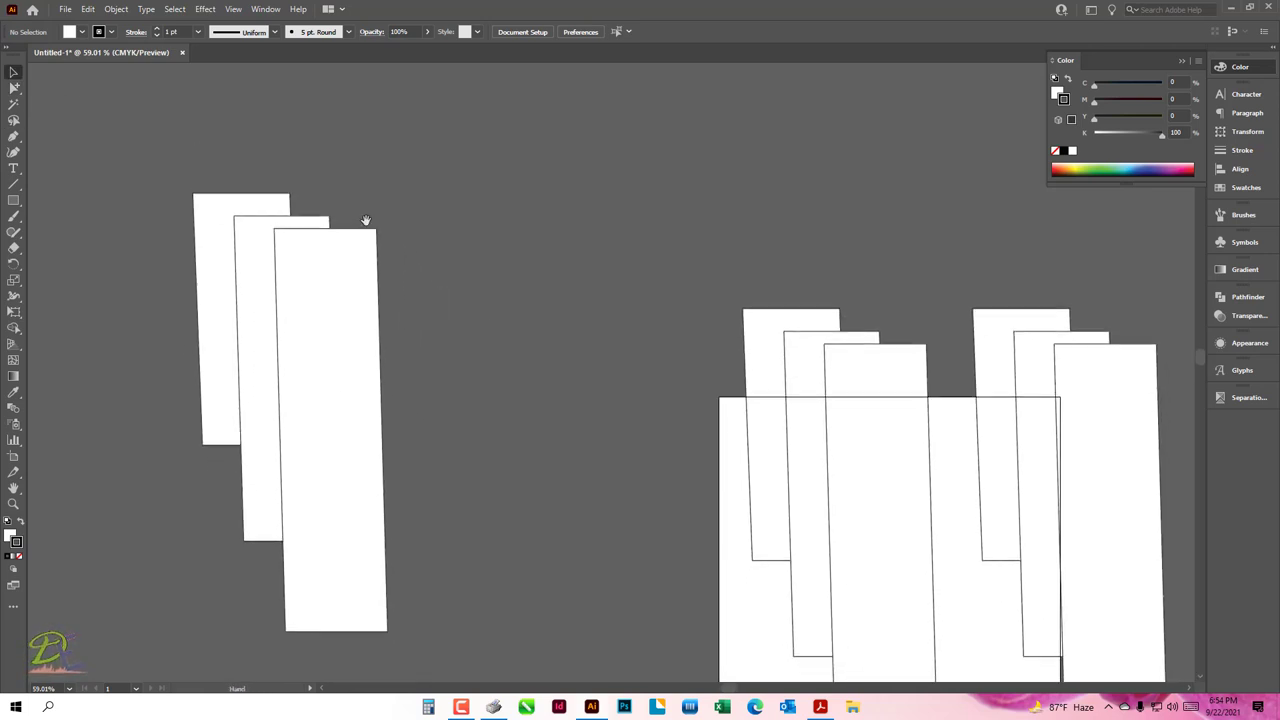
scroll(391, 249, "right", 3)
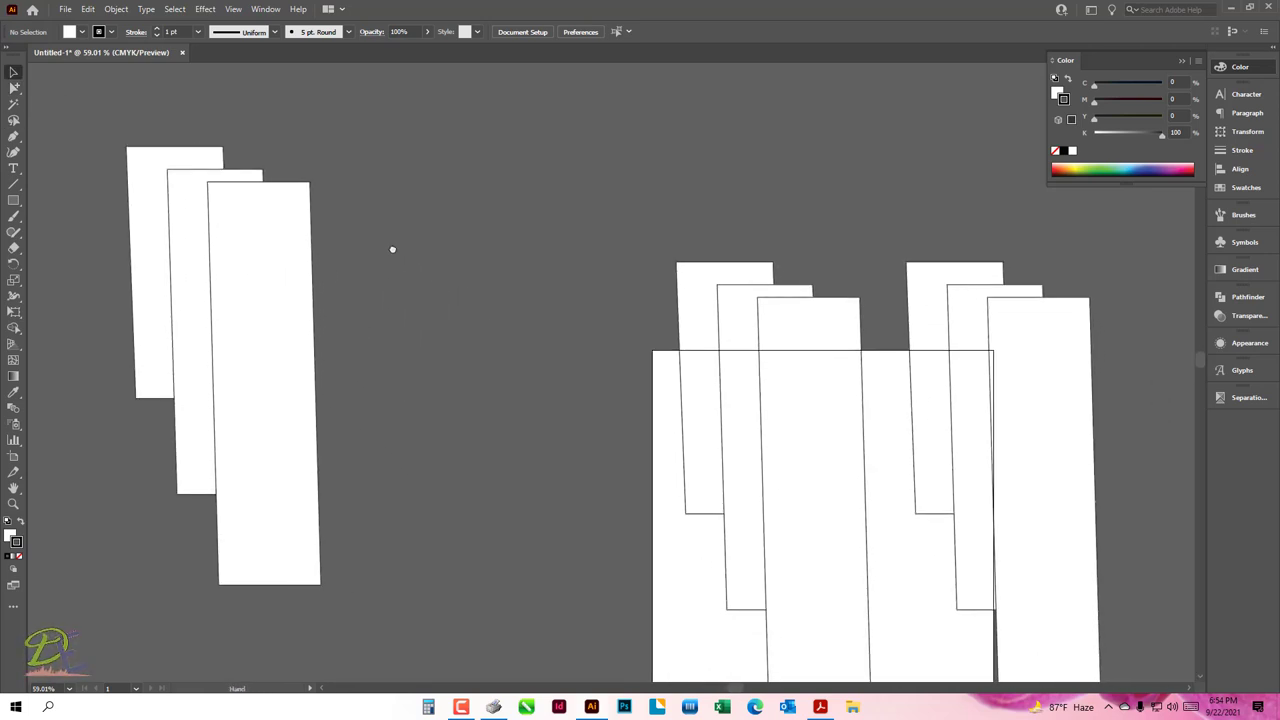
- Fill the front rectangles of the left and middle groups magenta
left_click(287, 244)
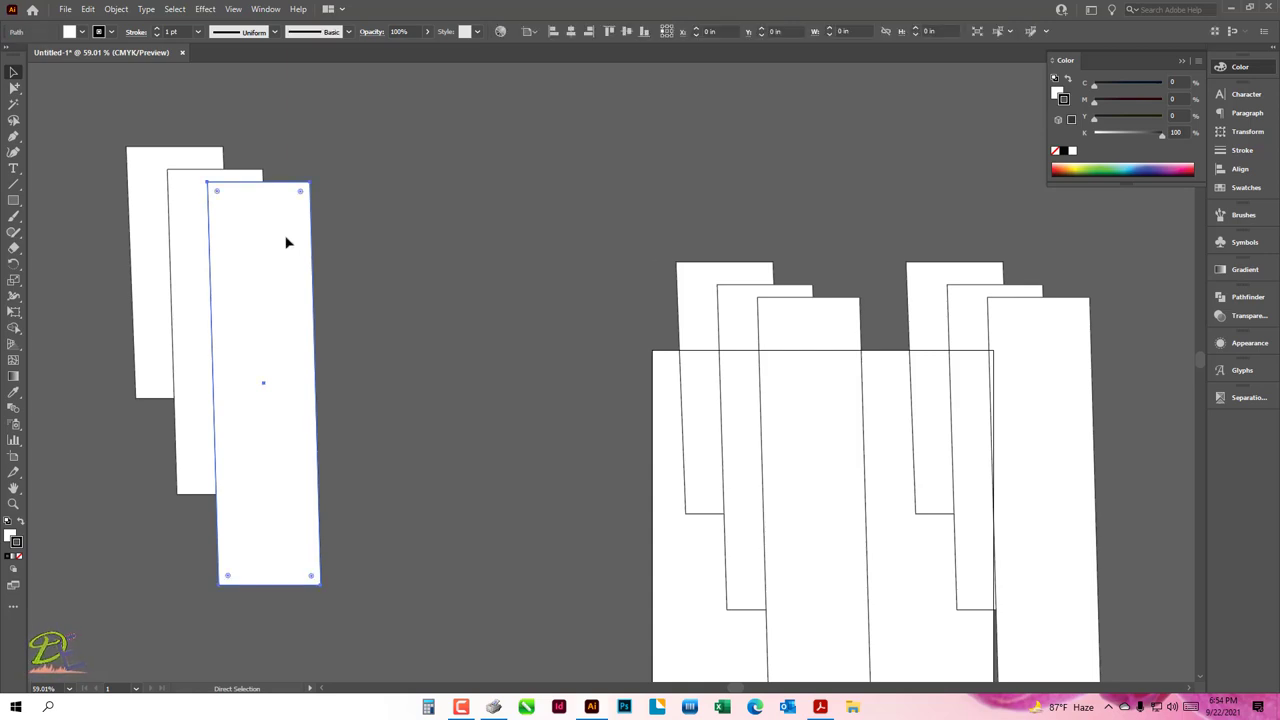
left_click(1095, 133)
left_click_drag(1108, 106, 1160, 101)
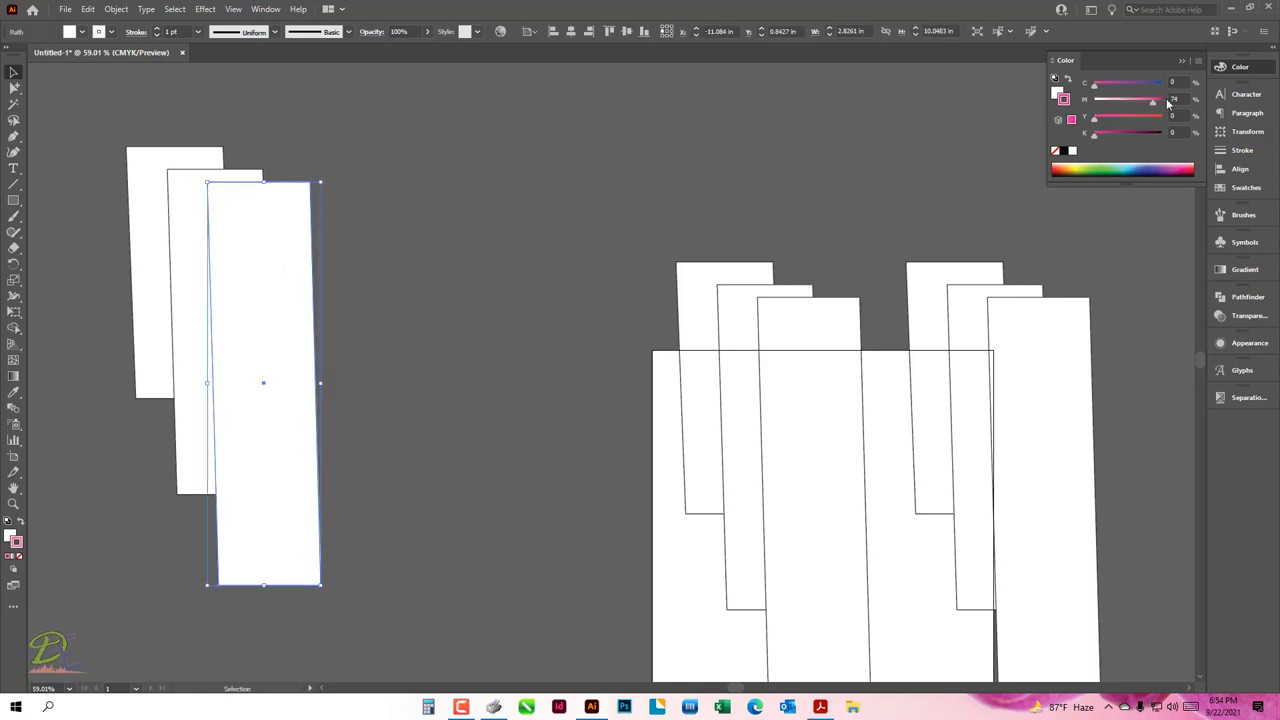
left_click(430, 251)
scroll(431, 258, "left", 1)
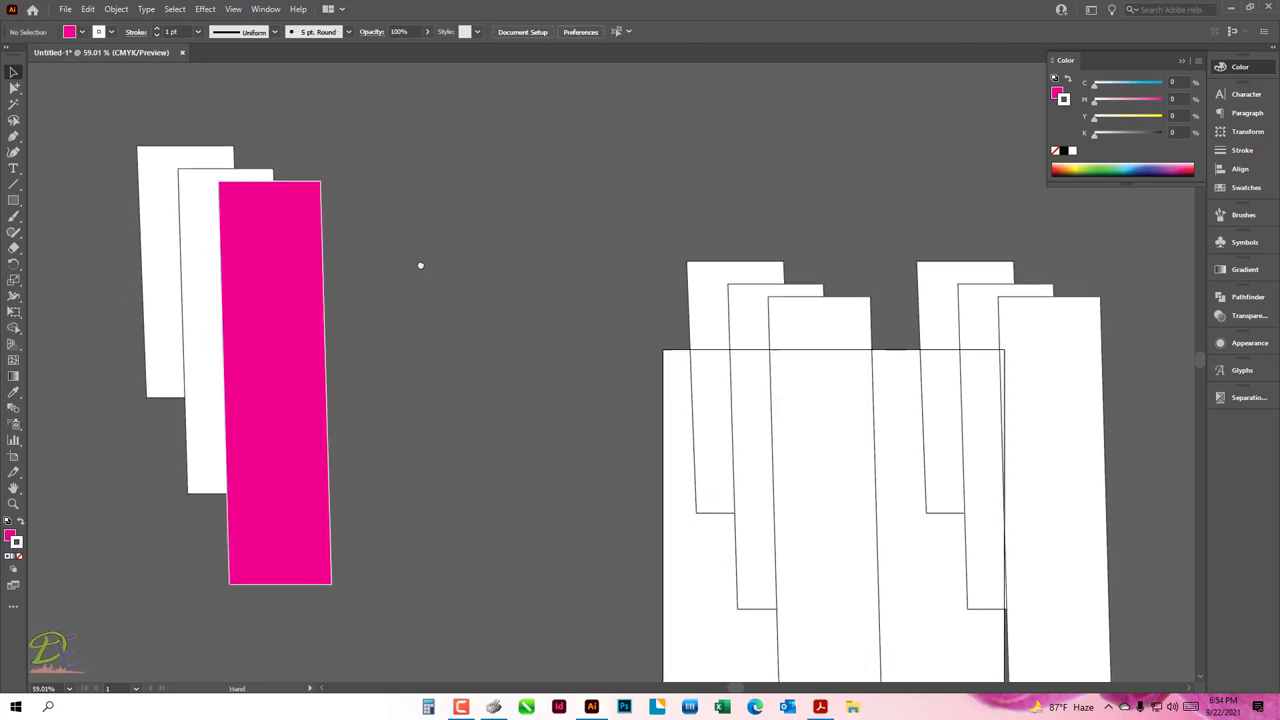
key("a")
left_click(816, 355)
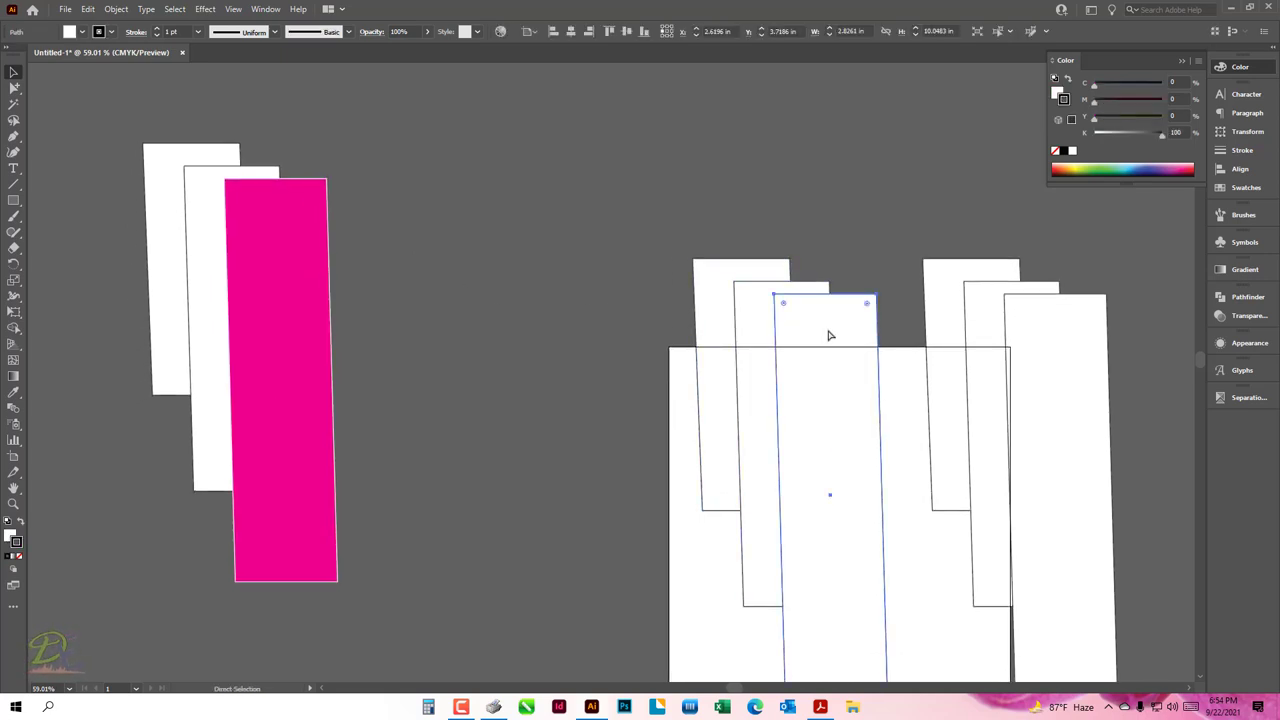
key("v")
mouse_move(1108, 132)
left_mouse_down()
mouse_move(1094, 132)
mouse_move(1162, 99)
left_mouse_up()
- Fill the rightmost group's front rectangle magenta
key("shift+x")
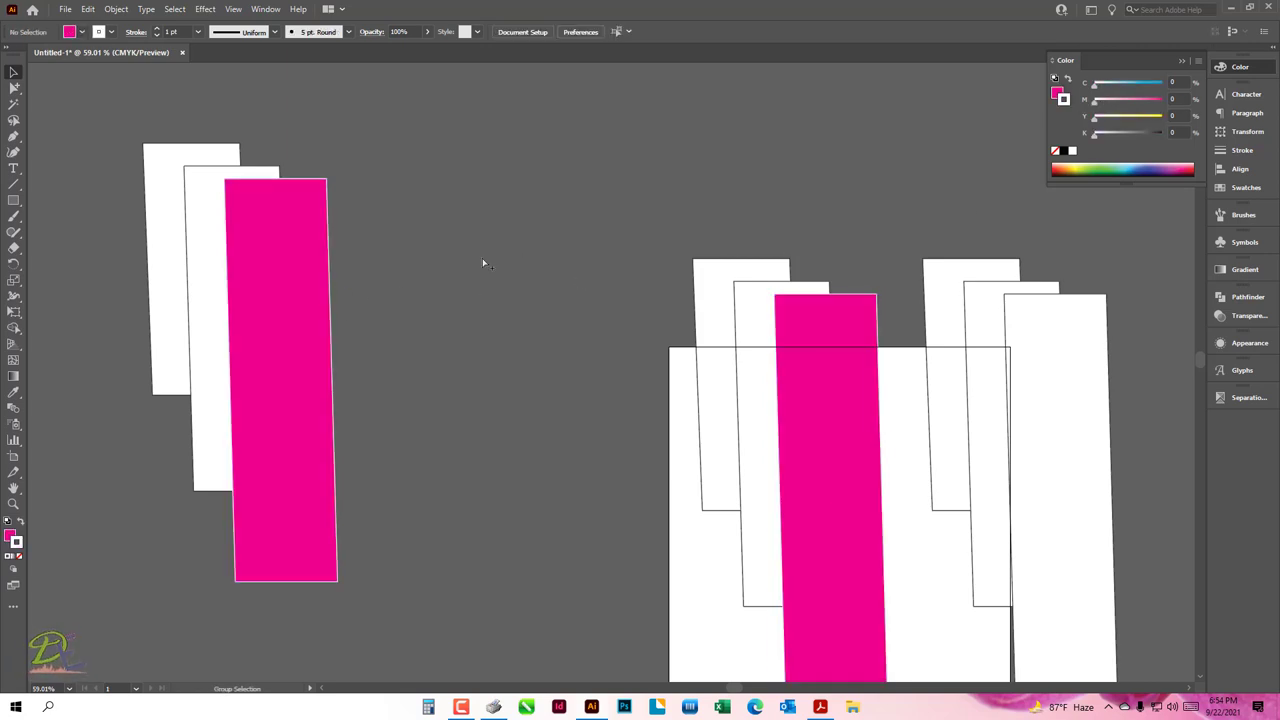
scroll(483, 263, "right", 3)
left_click(801, 327)
key("v")
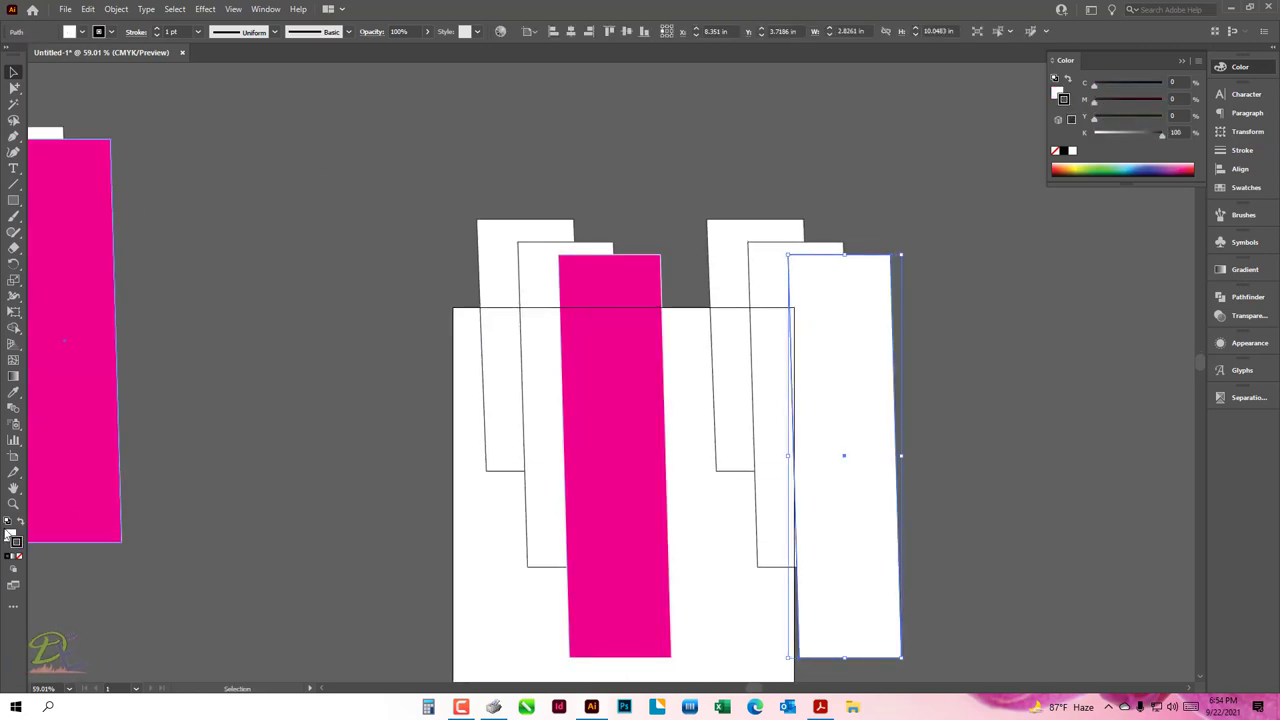
left_click(9, 537)
left_click(1071, 119)
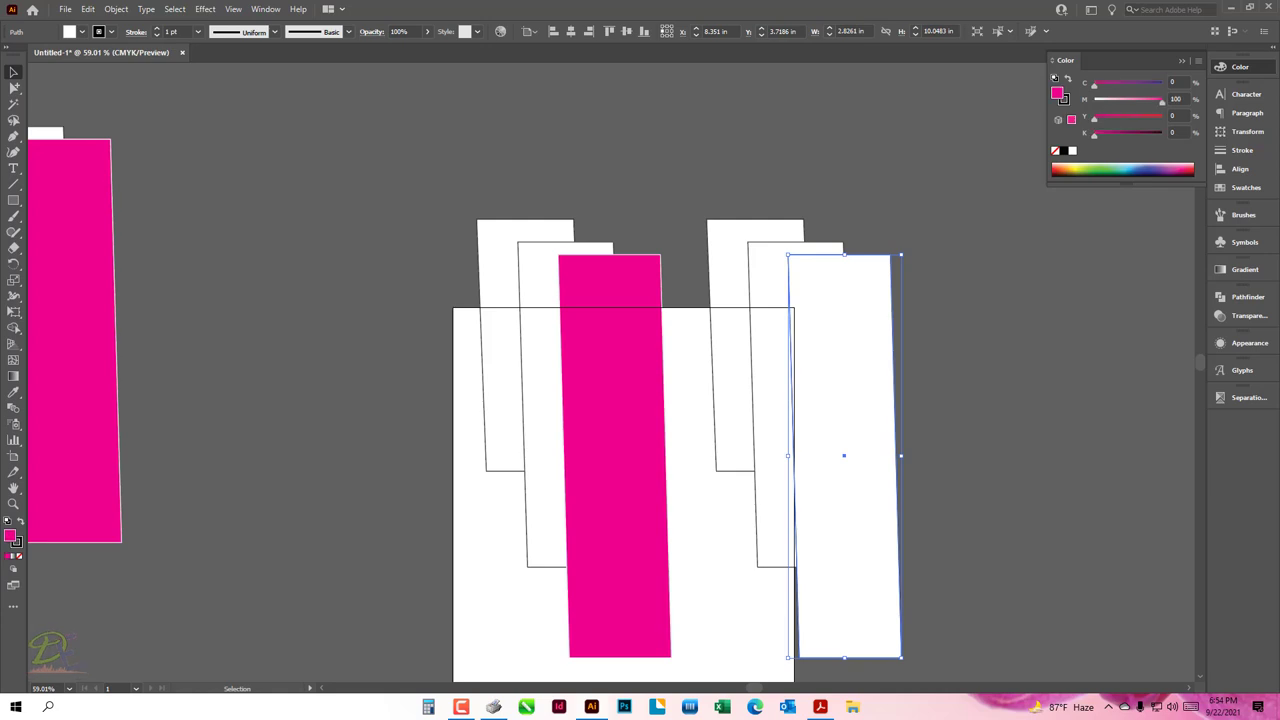
left_click(750, 190)
- Shift the left and middle rectangle groups up and to the left
scroll(598, 281, "down", 2)
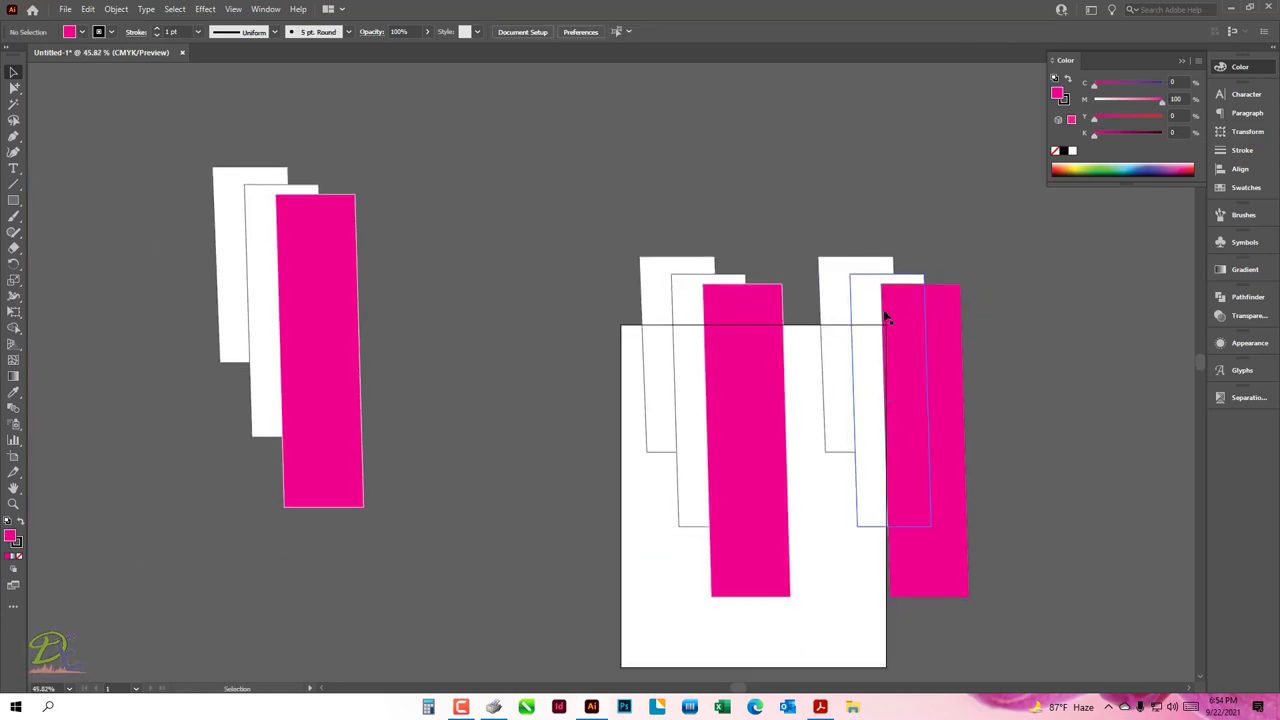
left_click(907, 294)
left_click_drag(740, 314, 670, 283)
left_click(394, 249)
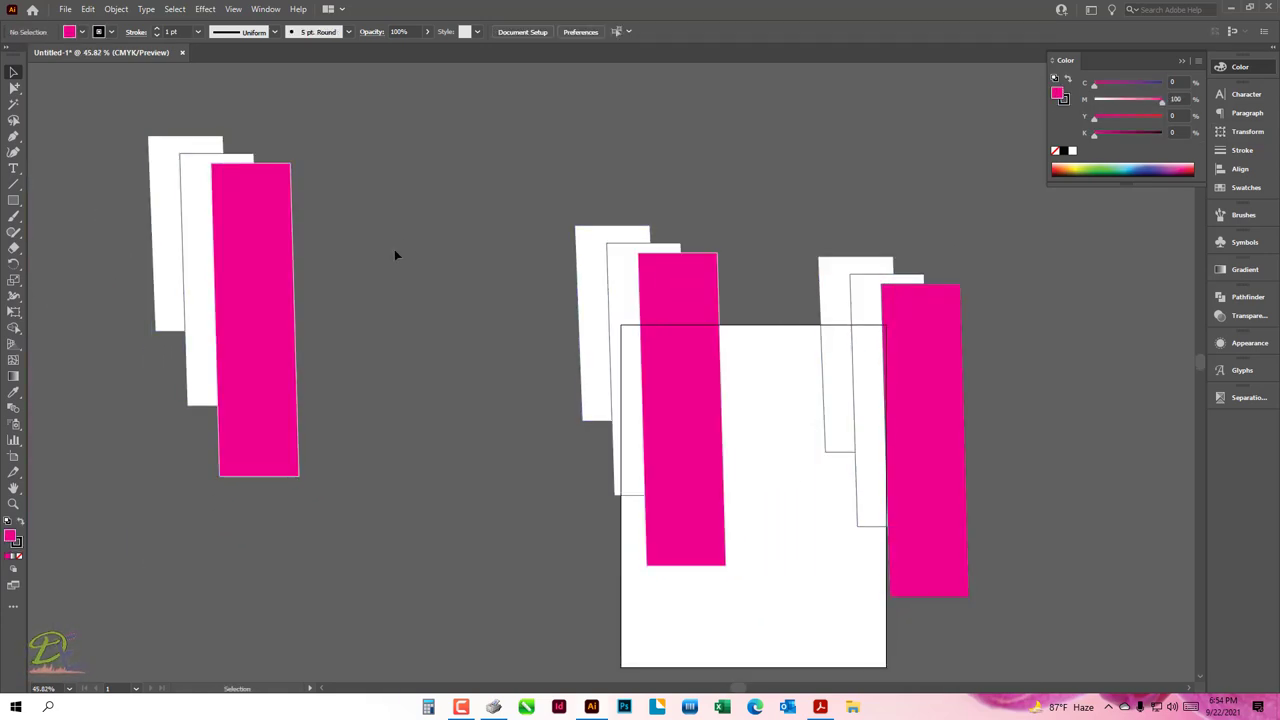
left_click_drag(476, 265, 543, 311)
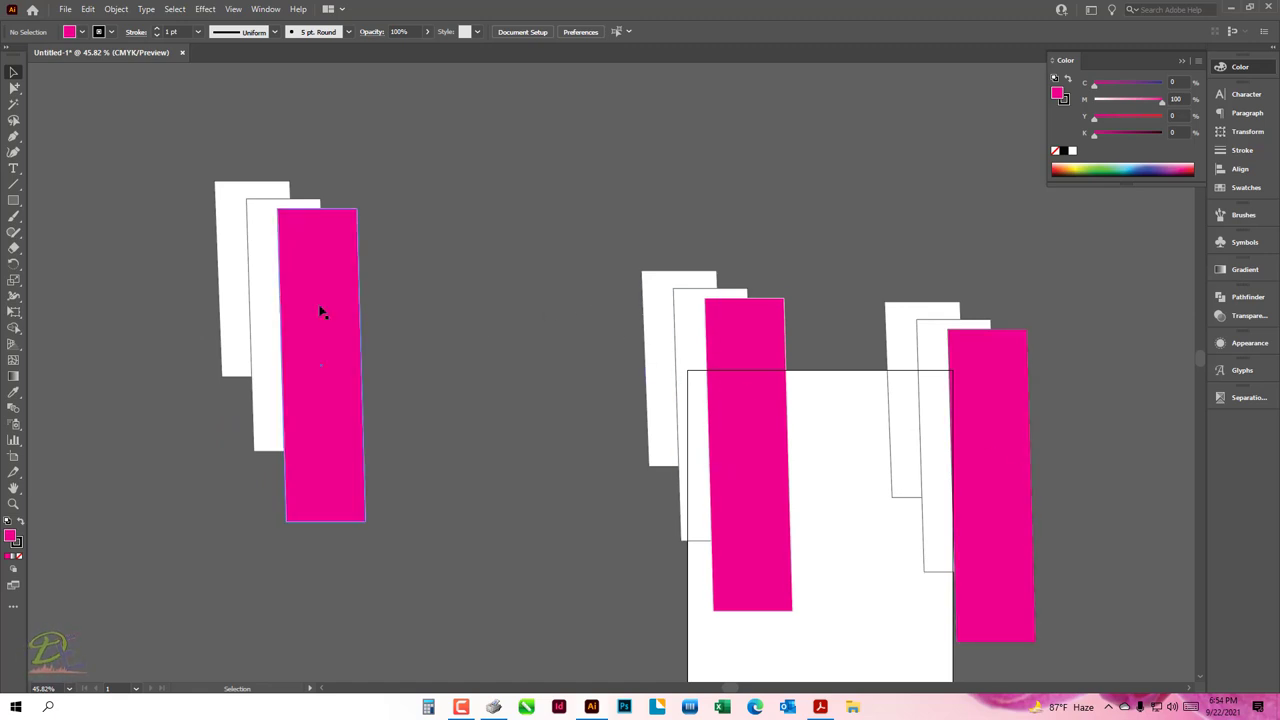
- Magic Wand-select all magenta rectangles and adjust the C and M sliders until they're blue
left_click(12, 108)
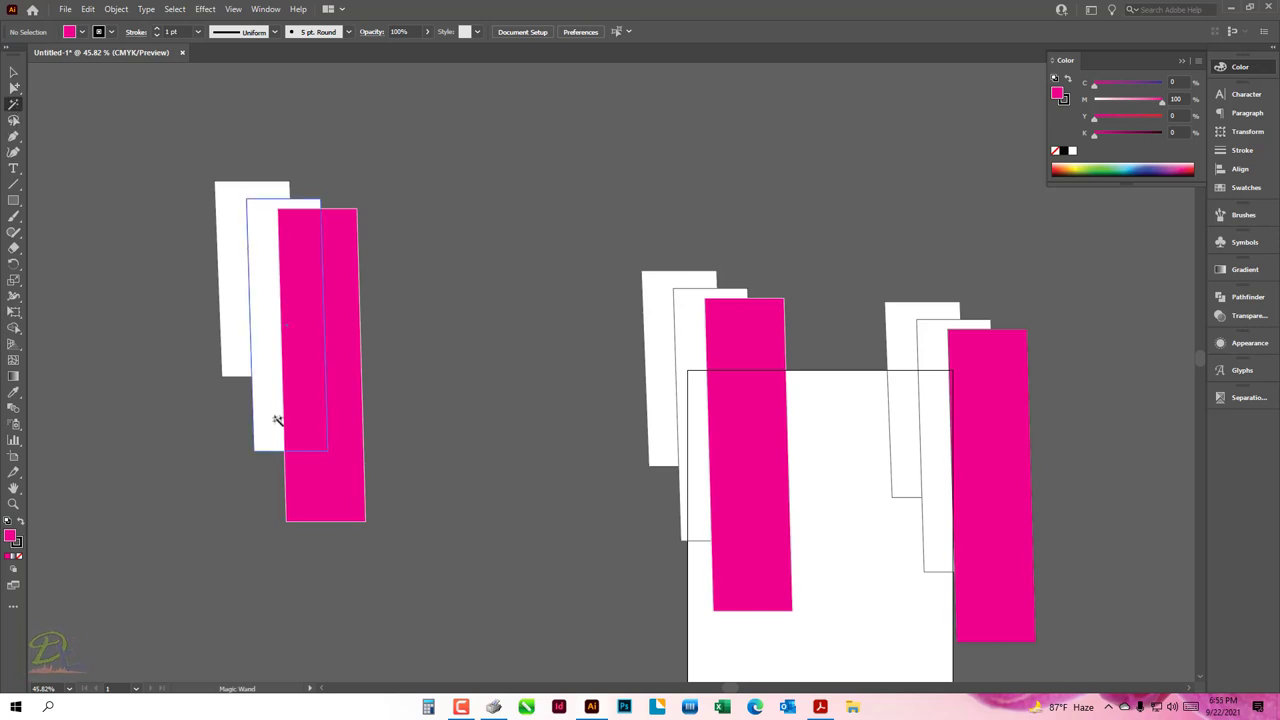
left_click(316, 388)
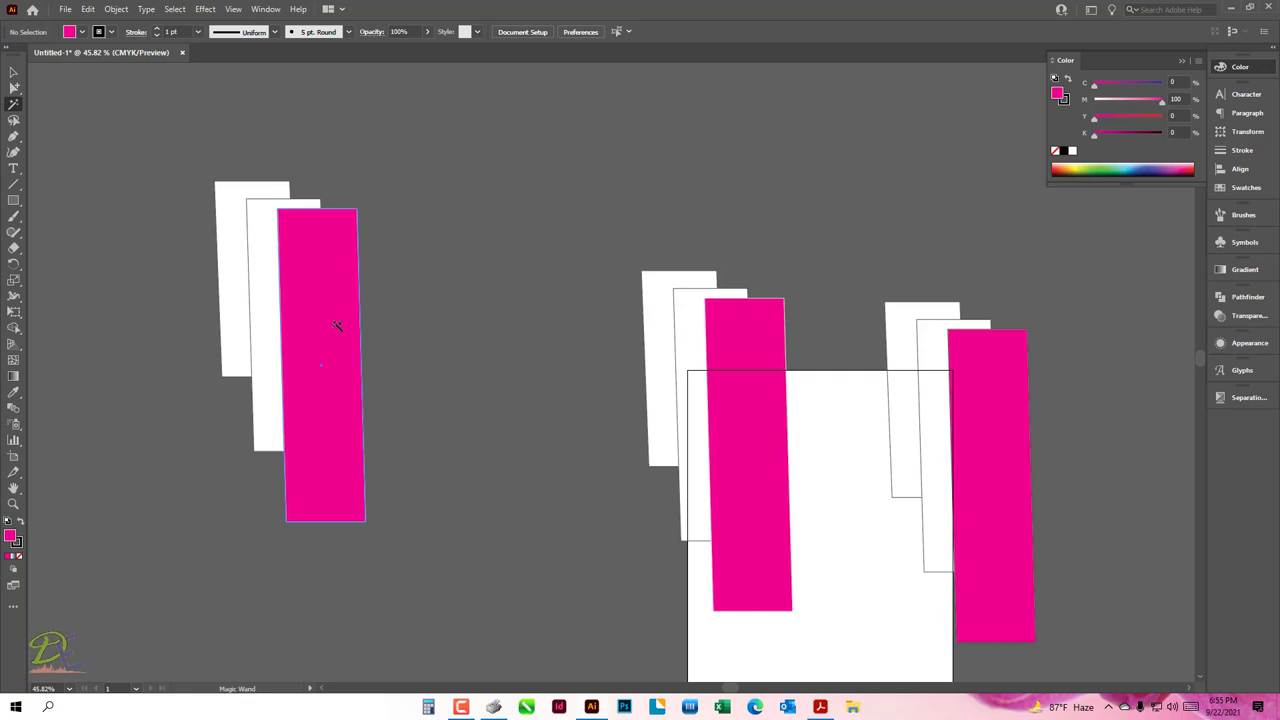
left_click(423, 538)
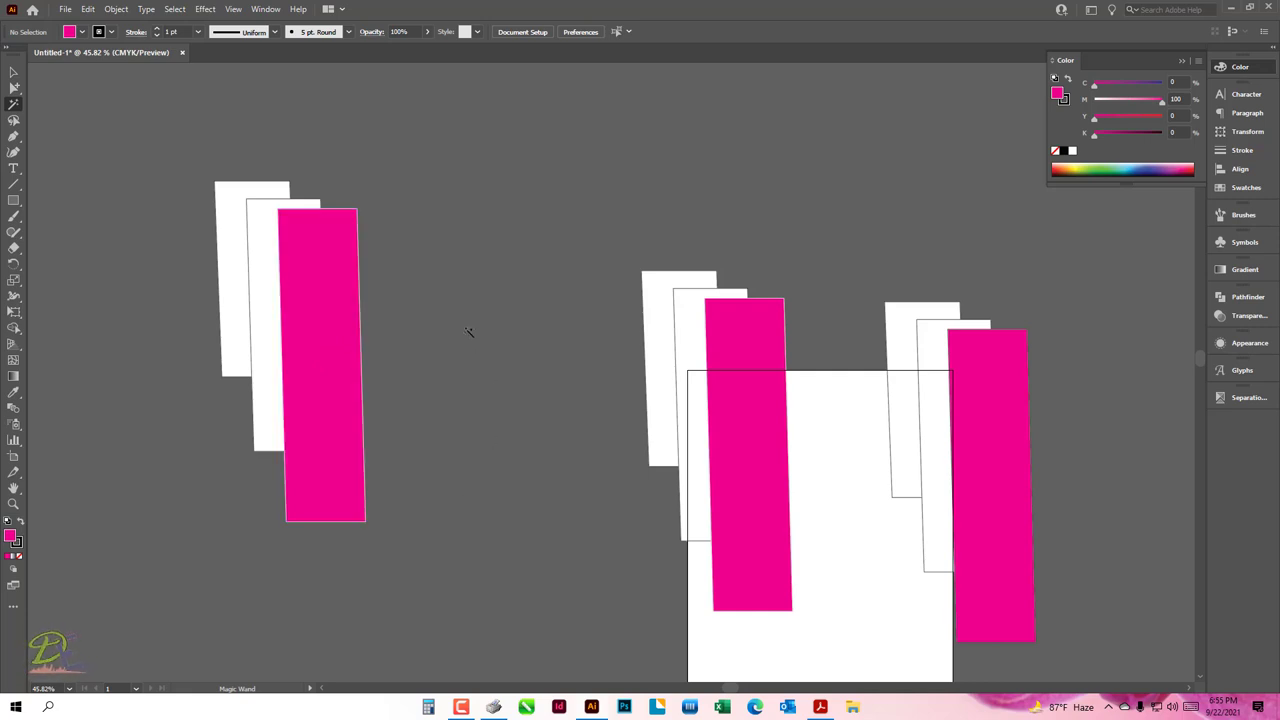
left_click(350, 276)
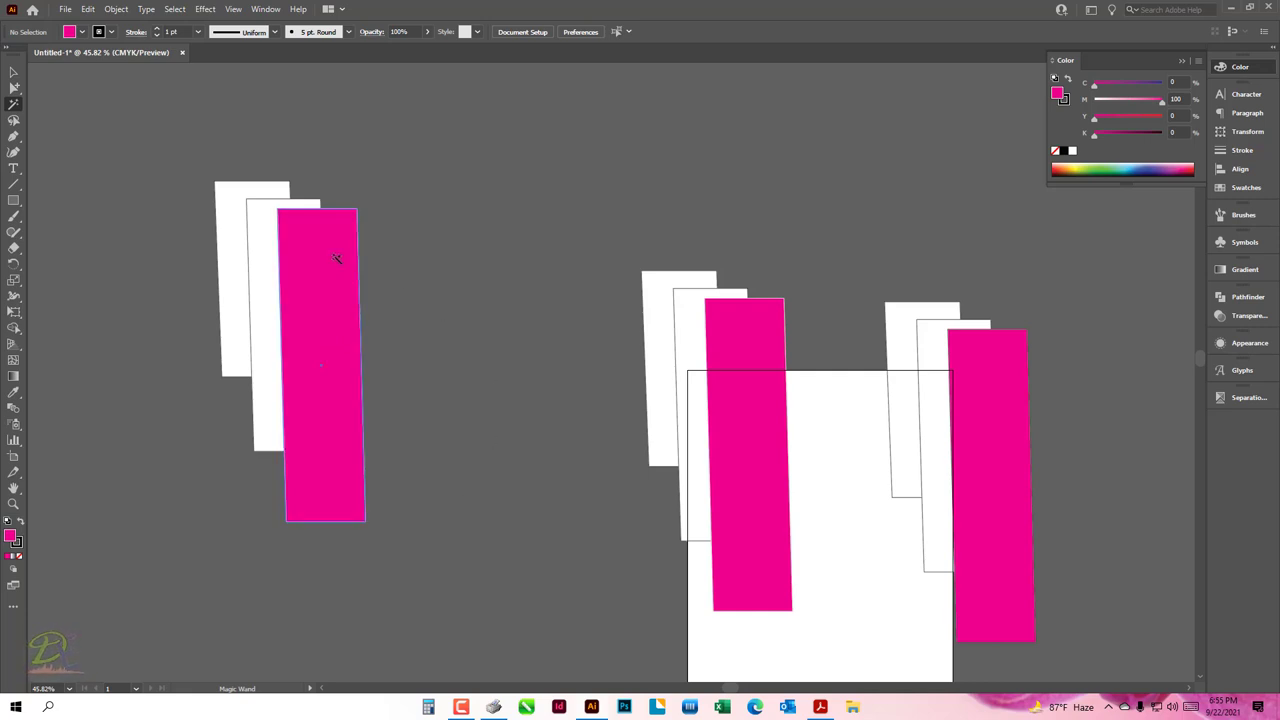
left_click(337, 258)
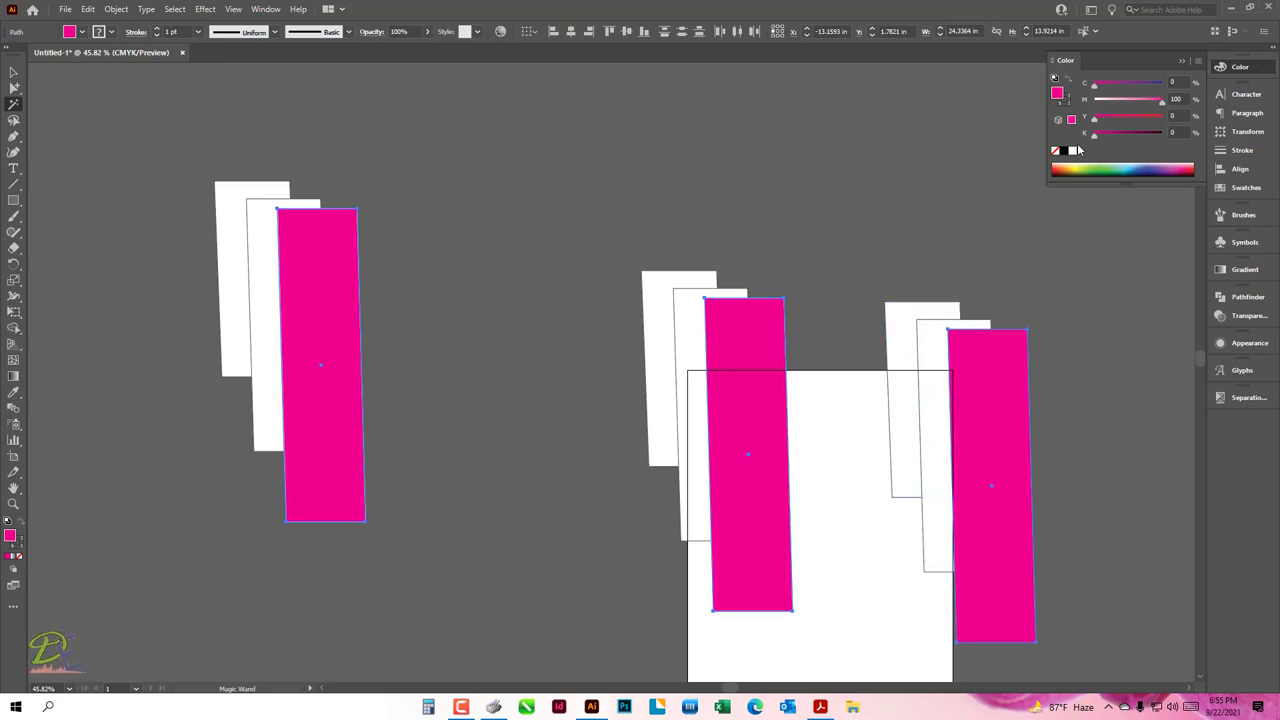
left_click(1136, 100)
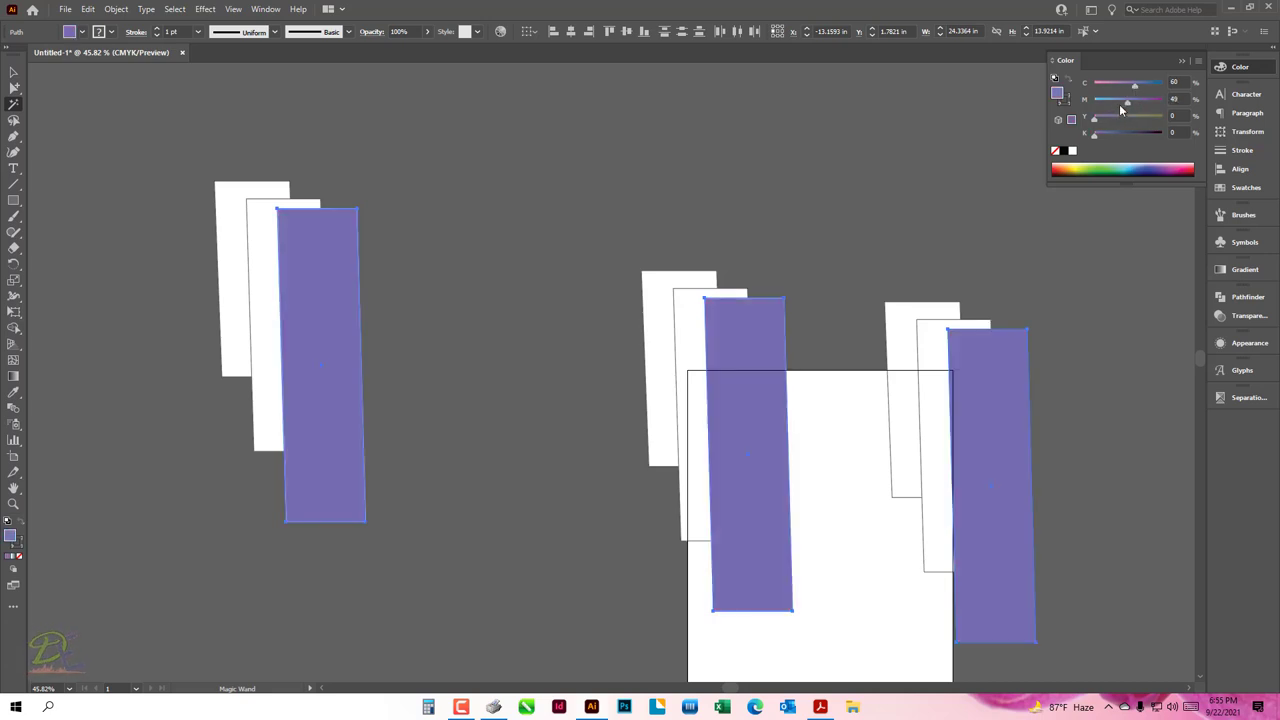
left_click(1116, 104)
left_click(1147, 86)
- Deselect the blue rectangles and pan the canvas up to clear space above them
key("v")
left_click(304, 132)
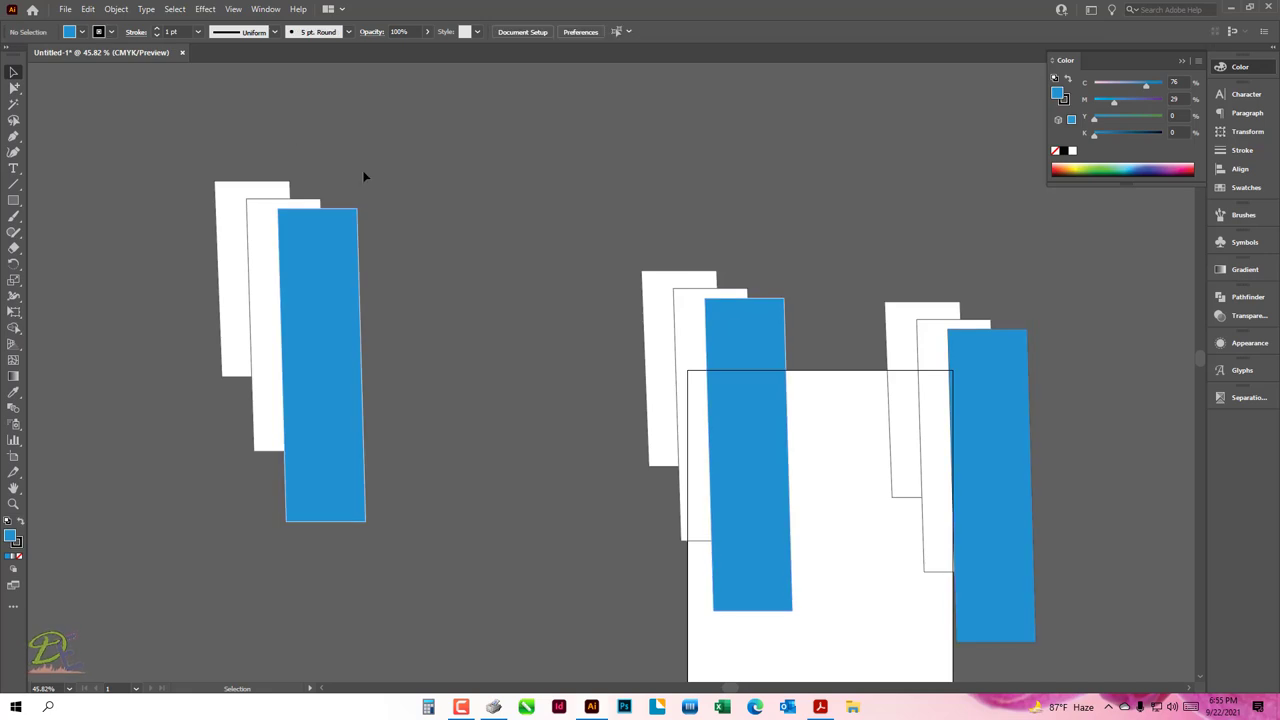
left_click_drag(455, 413, 501, 391)
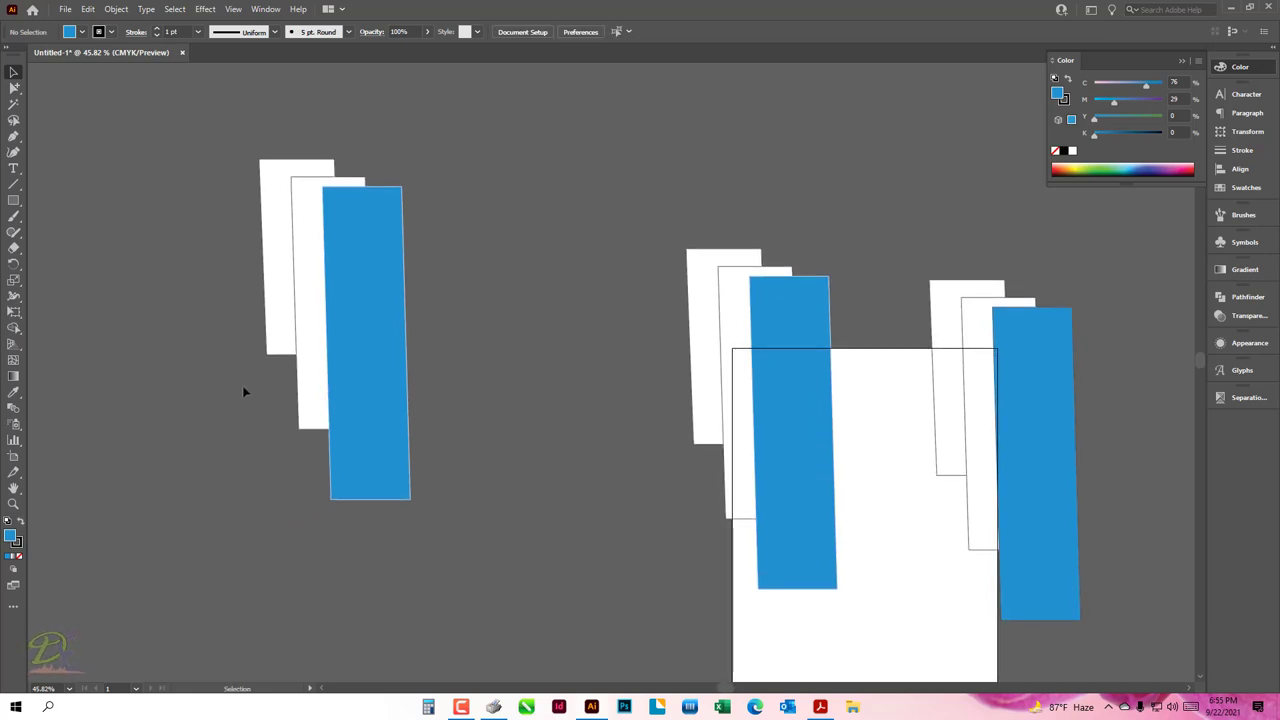
scroll(509, 309, "up", 3)
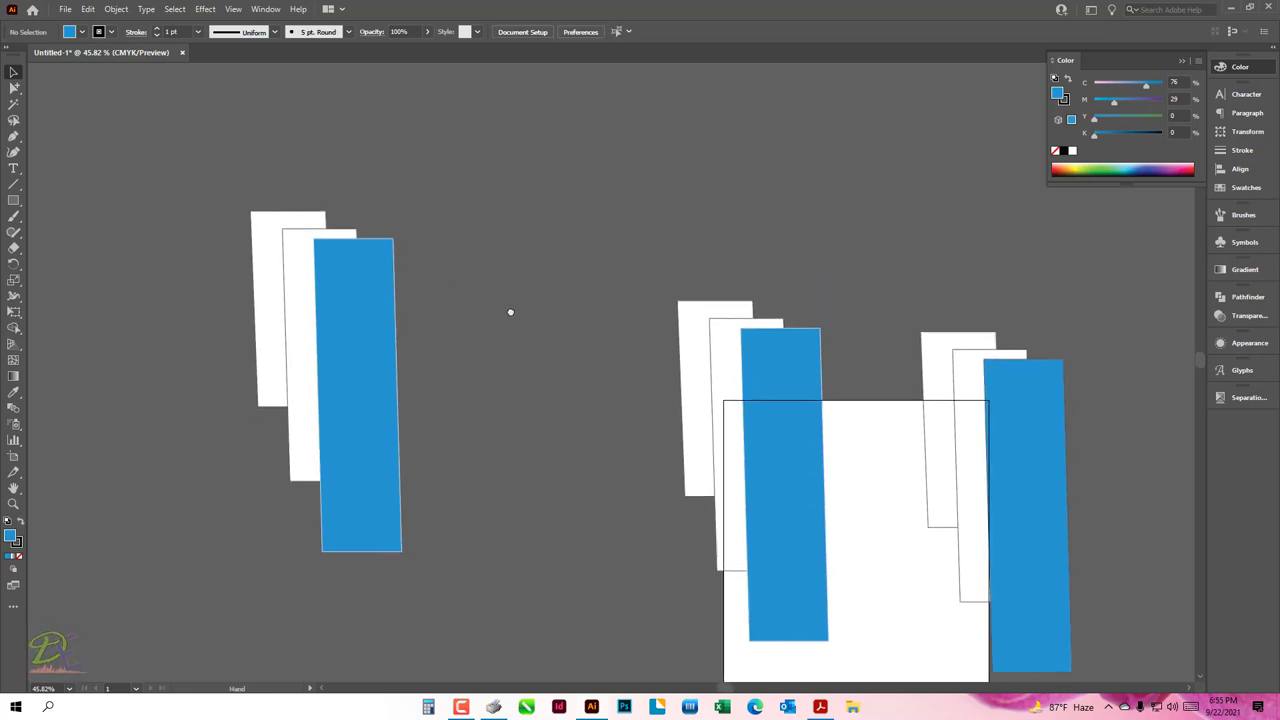
scroll(425, 272, "right", 3)
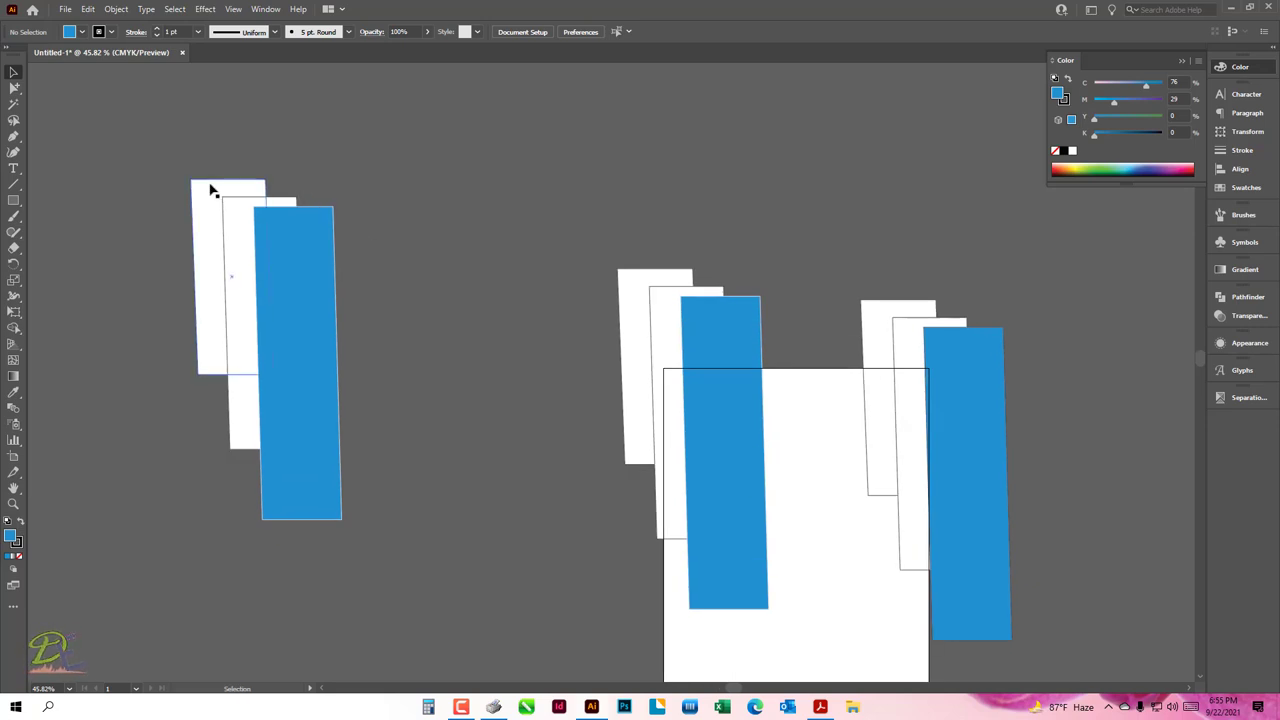
- Activate the Pen tool and position the view above the rectangles for drawing
left_click(13, 137)
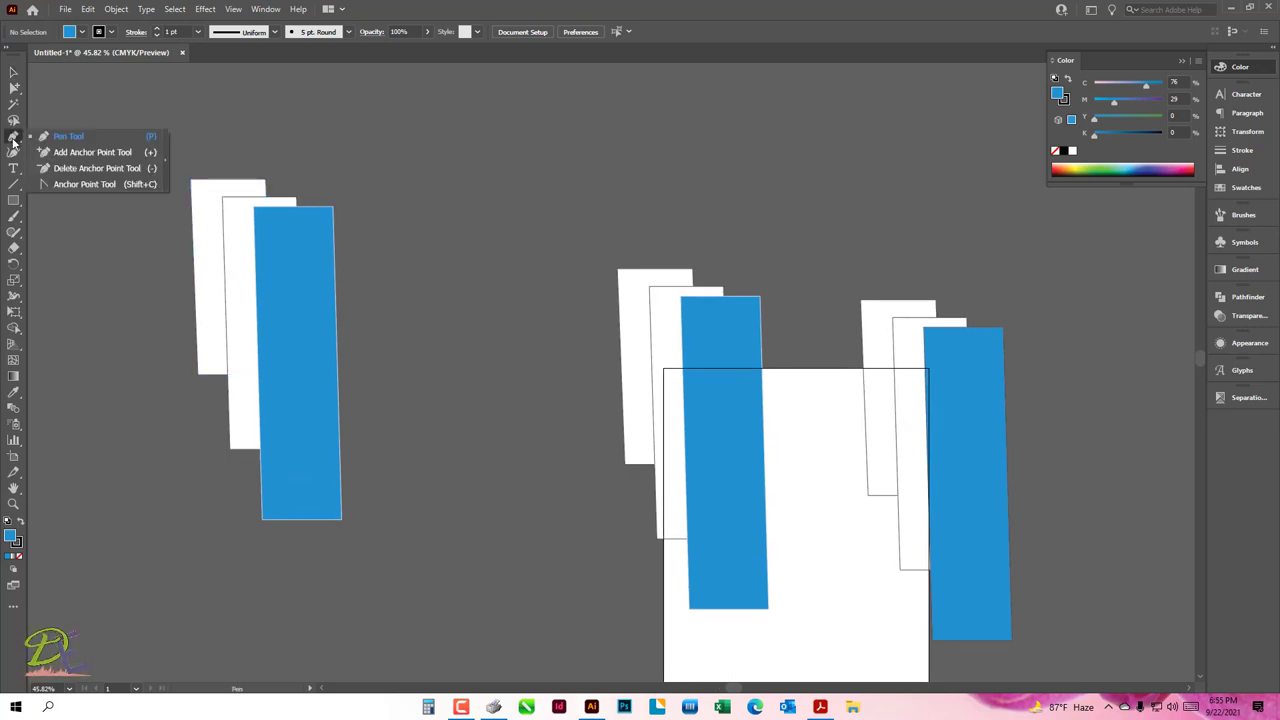
left_click(69, 137)
scroll(493, 258, "up", 2)
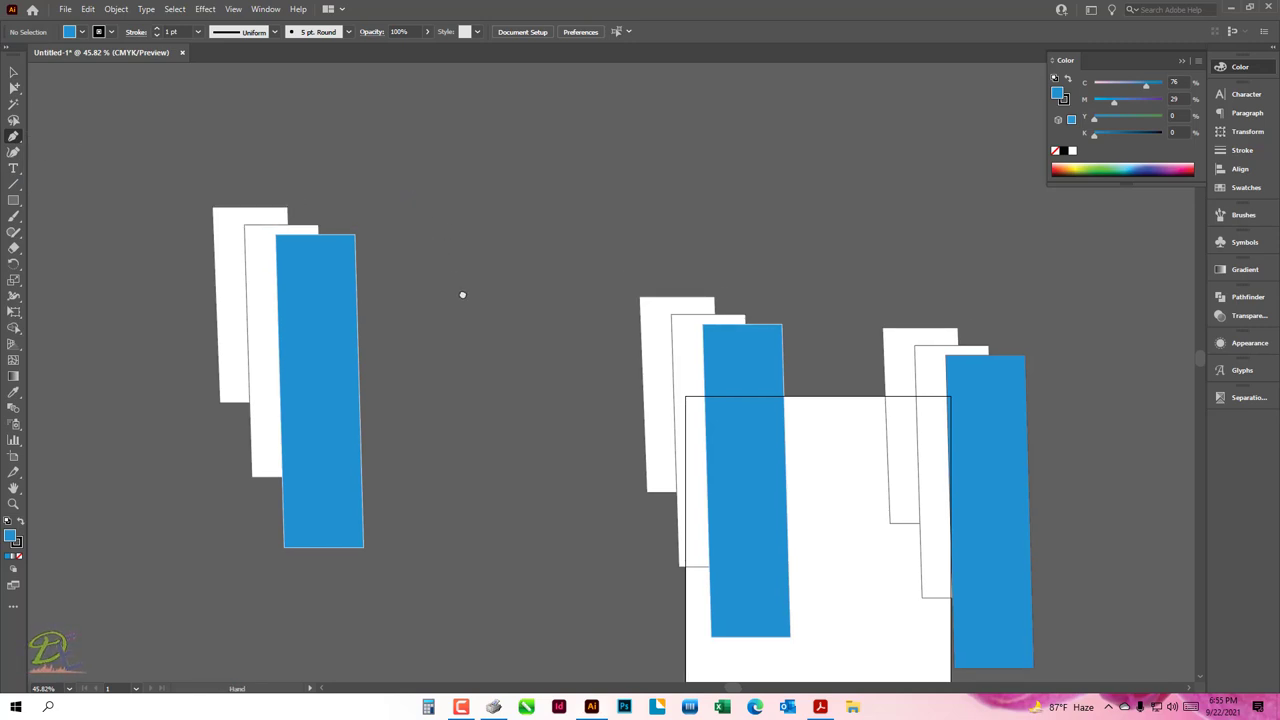
scroll(460, 291, "left", 2)
scroll(480, 314, "left", 5)
key("v")
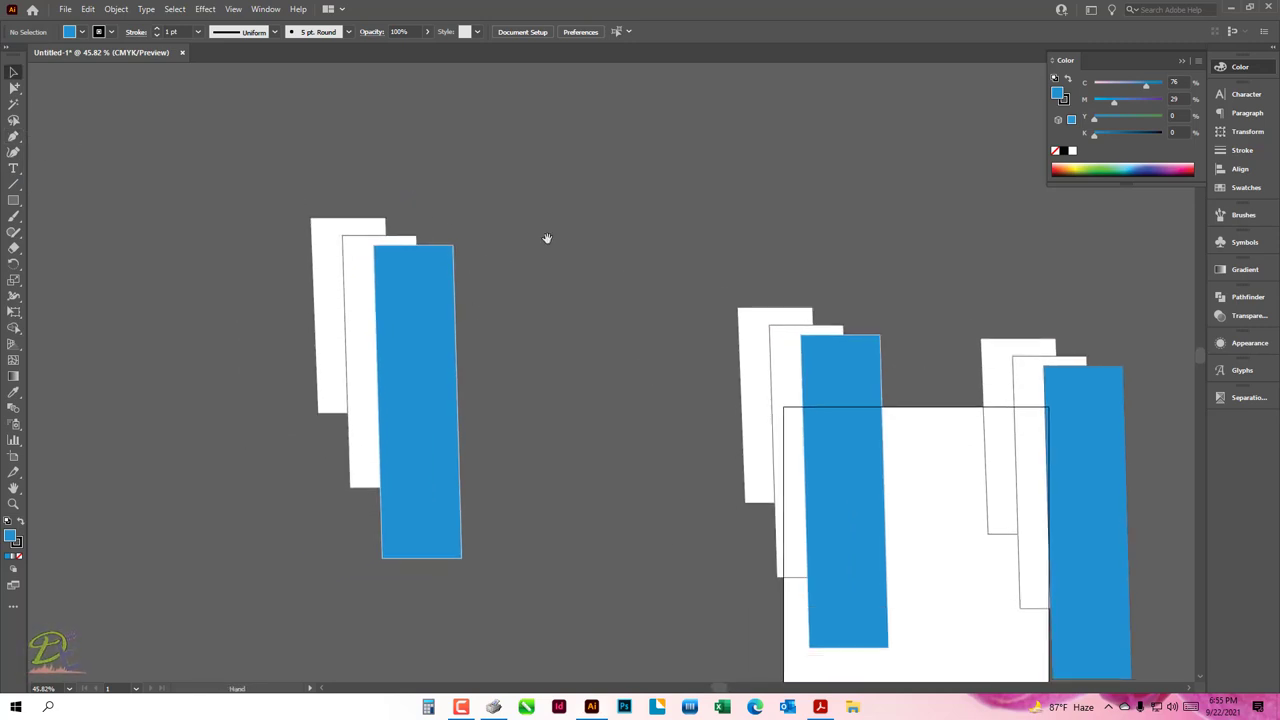
scroll(547, 238, "up", 1)
key("p")
scroll(485, 240, "up", 1)
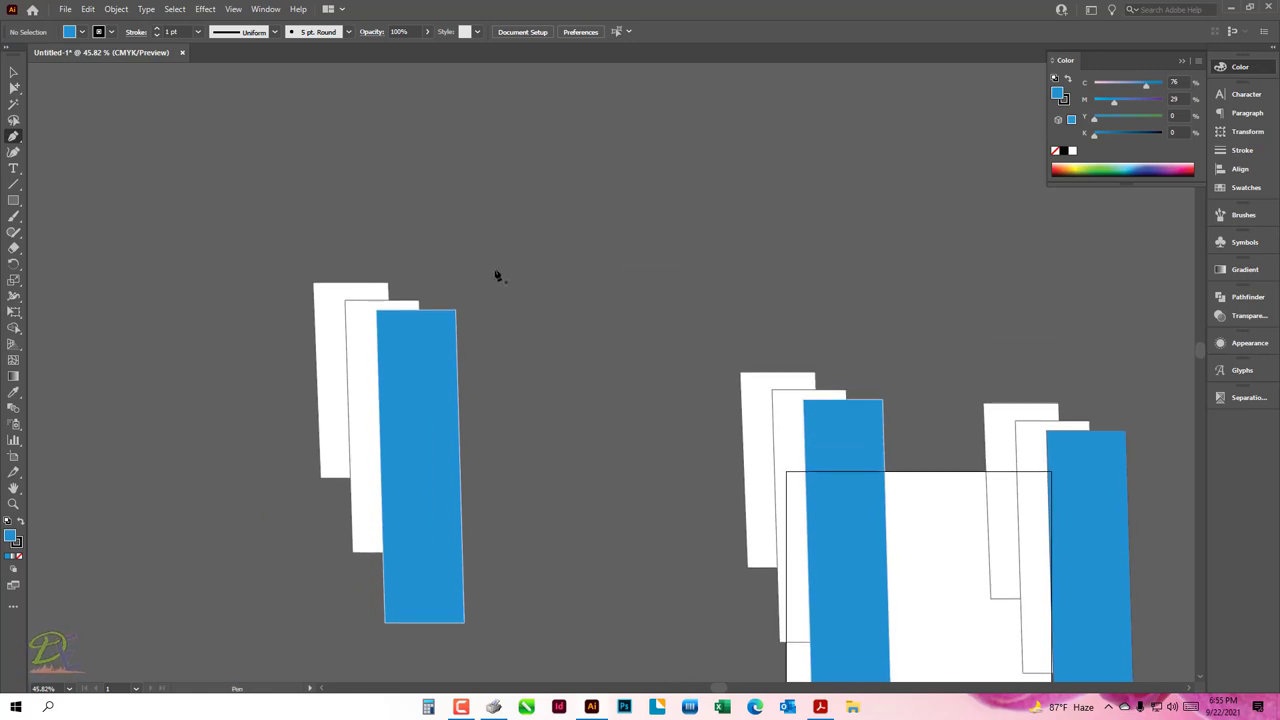
- Draw a closed blue roof triangle above the rectangles with the Pen tool
scroll(511, 230, "right", 2)
scroll(505, 242, "up", 1)
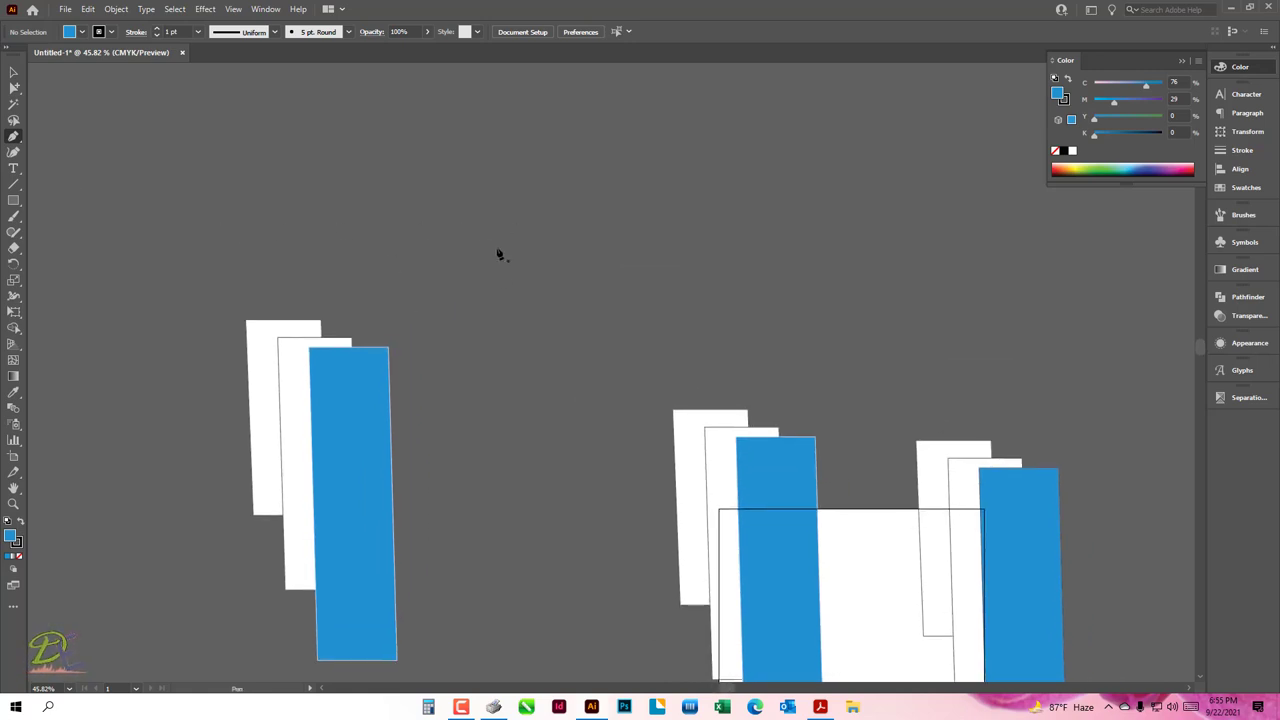
left_click(342, 138)
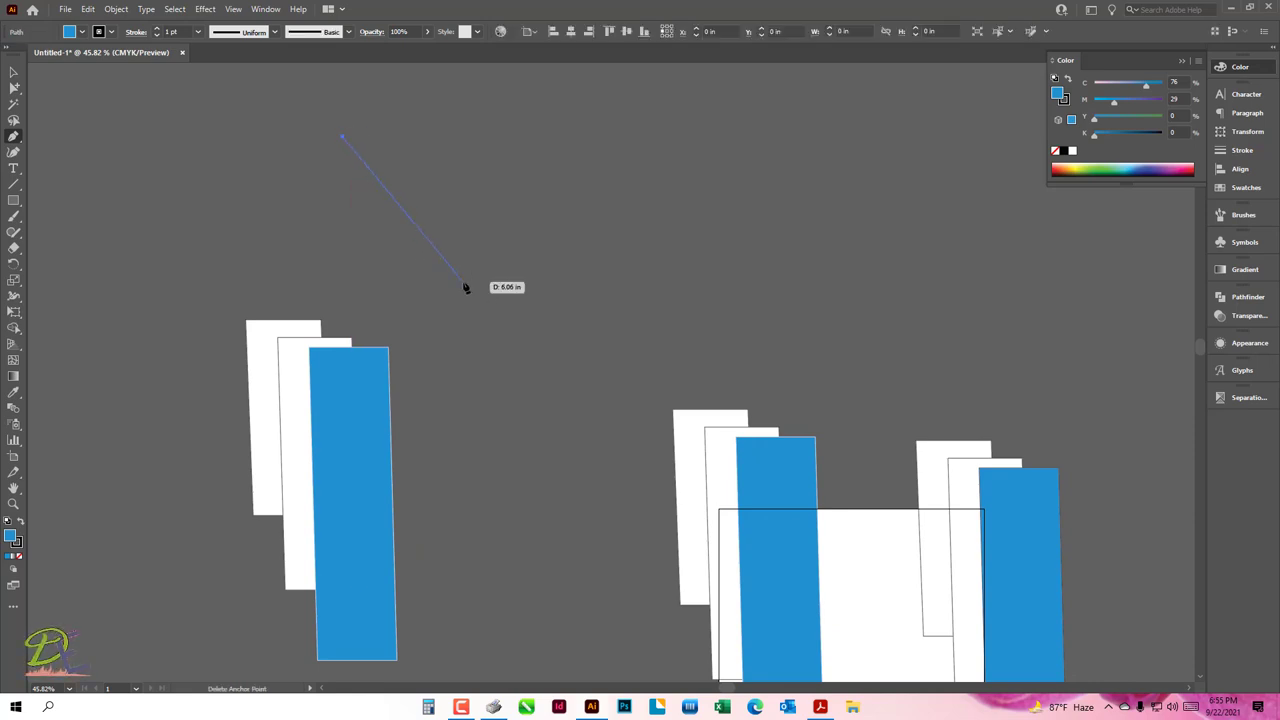
left_click(724, 204)
left_click(484, 99)
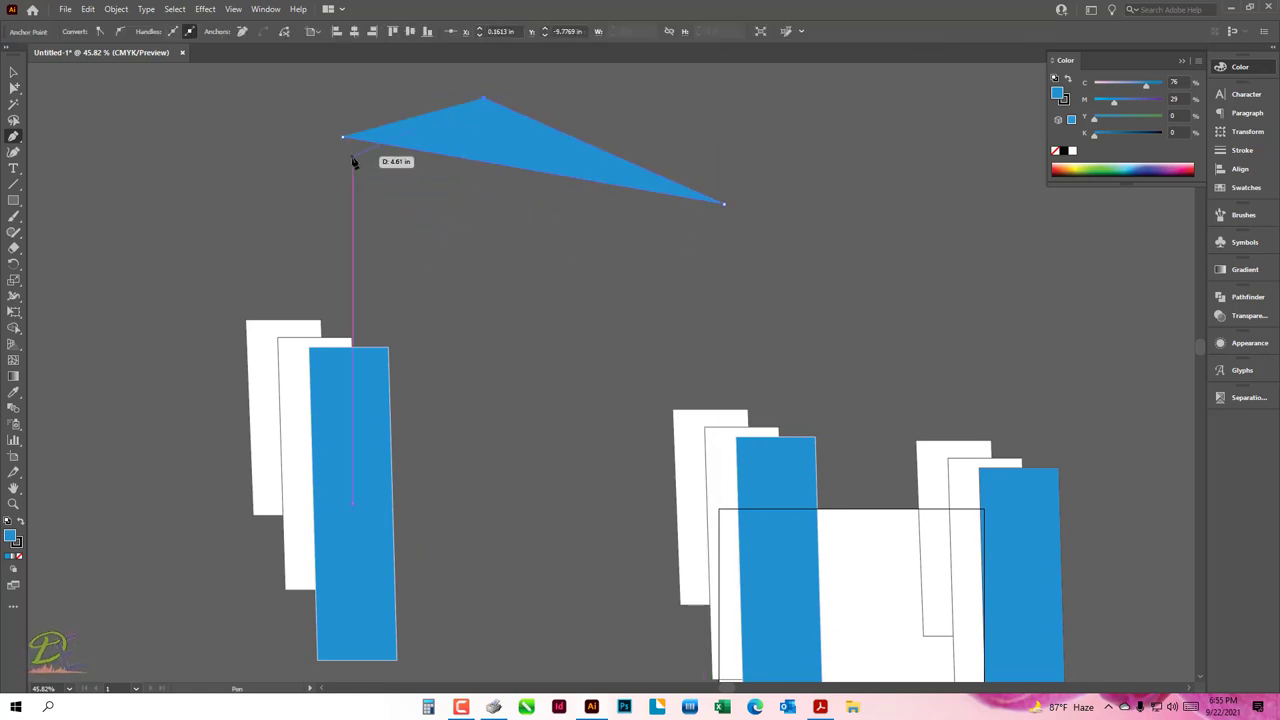
left_click(343, 137)
left_click(446, 217, "ctrl")
- Draw the house body below the roof triangle, from its edge down to two lower corners
left_click_drag(460, 220, 522, 233)
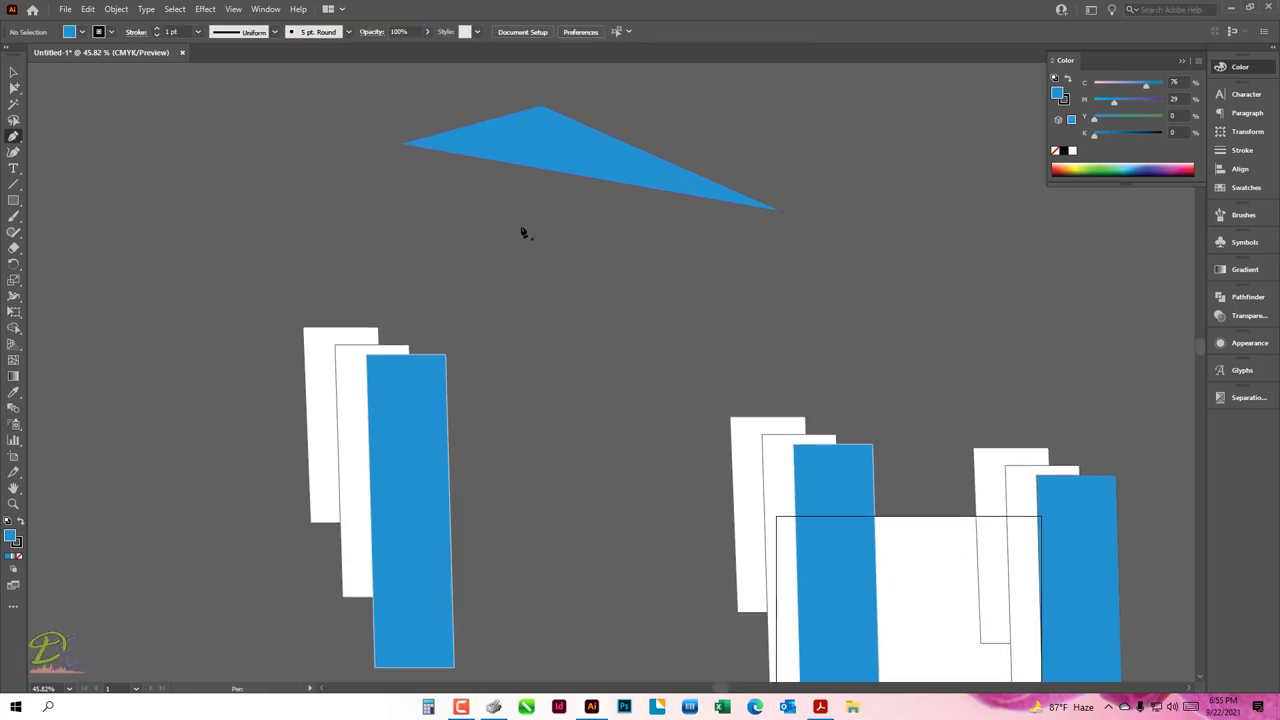
left_click(435, 150)
left_click(406, 277)
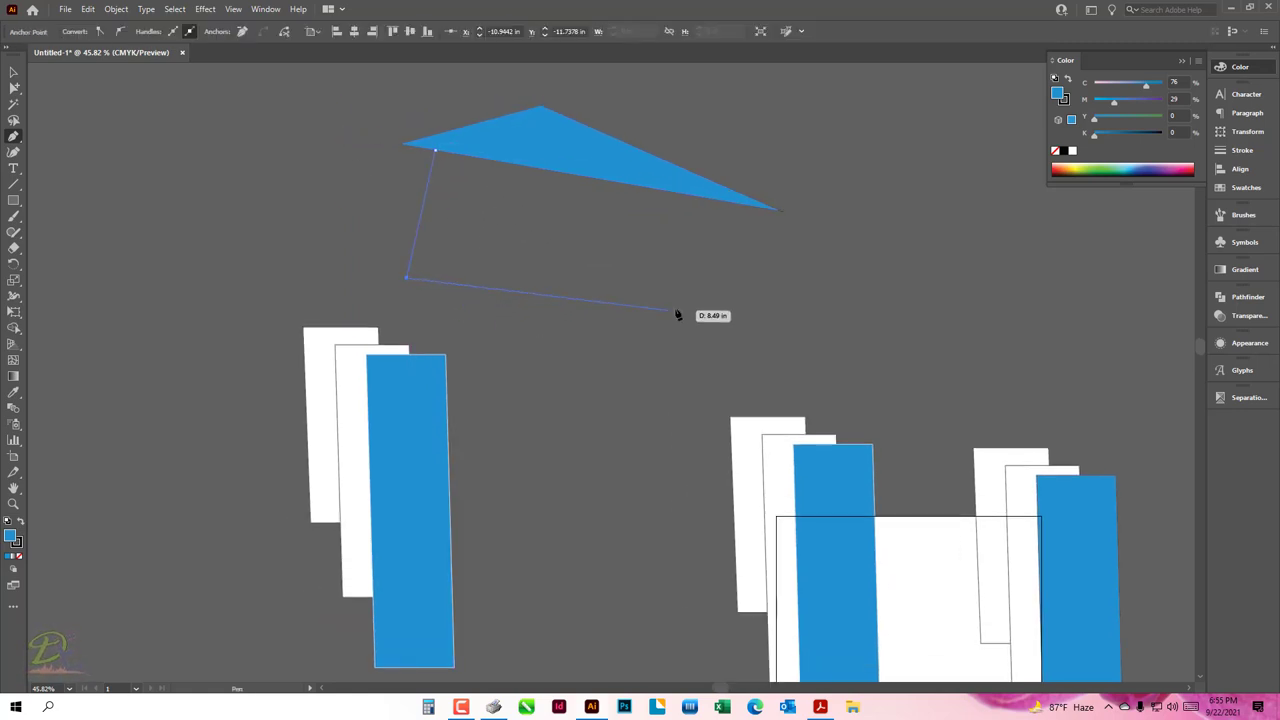
left_click(624, 318)
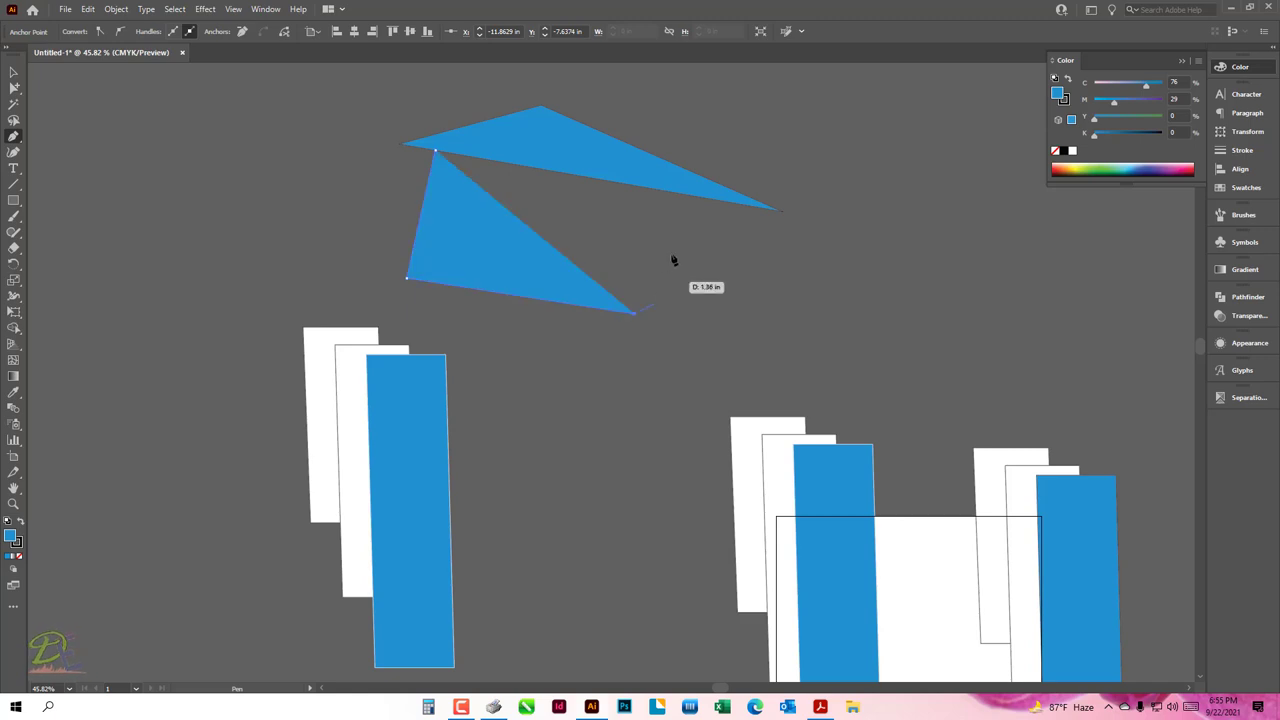
left_click(686, 196)
left_click_drag(709, 228, 606, 286)
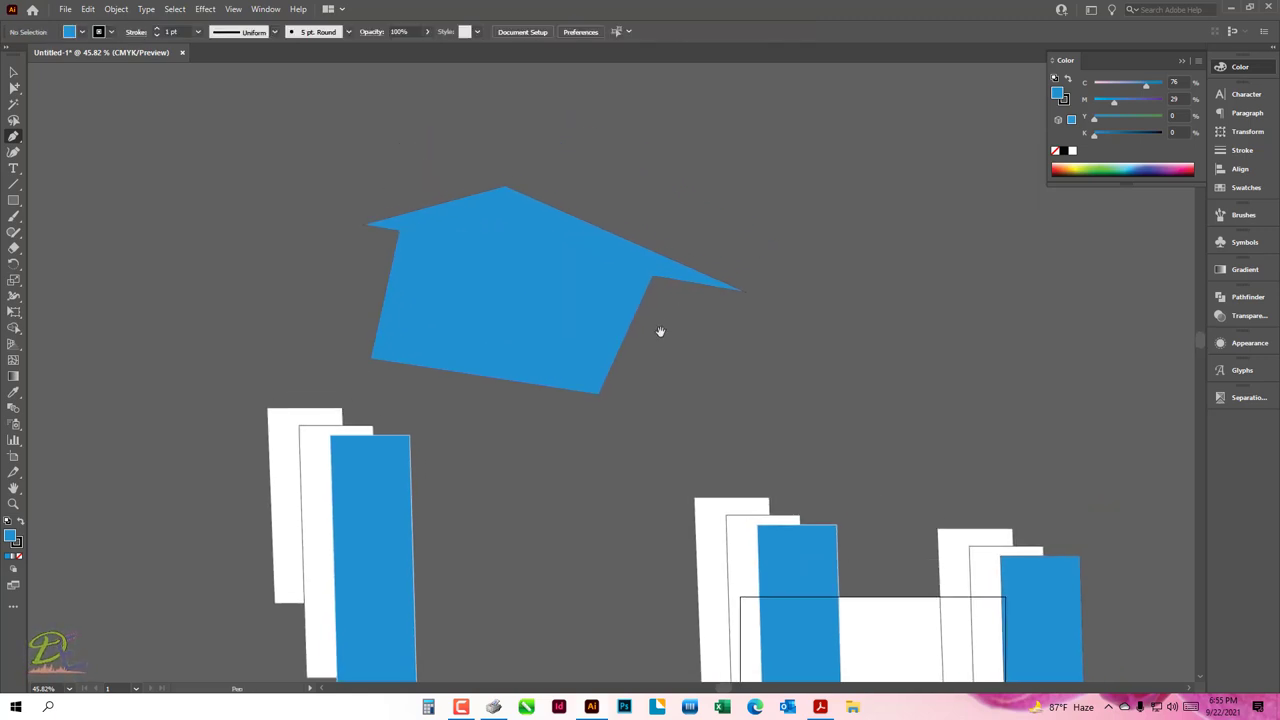
- Draw a separate closed right-pointing triangle beside the house shape
key("v")
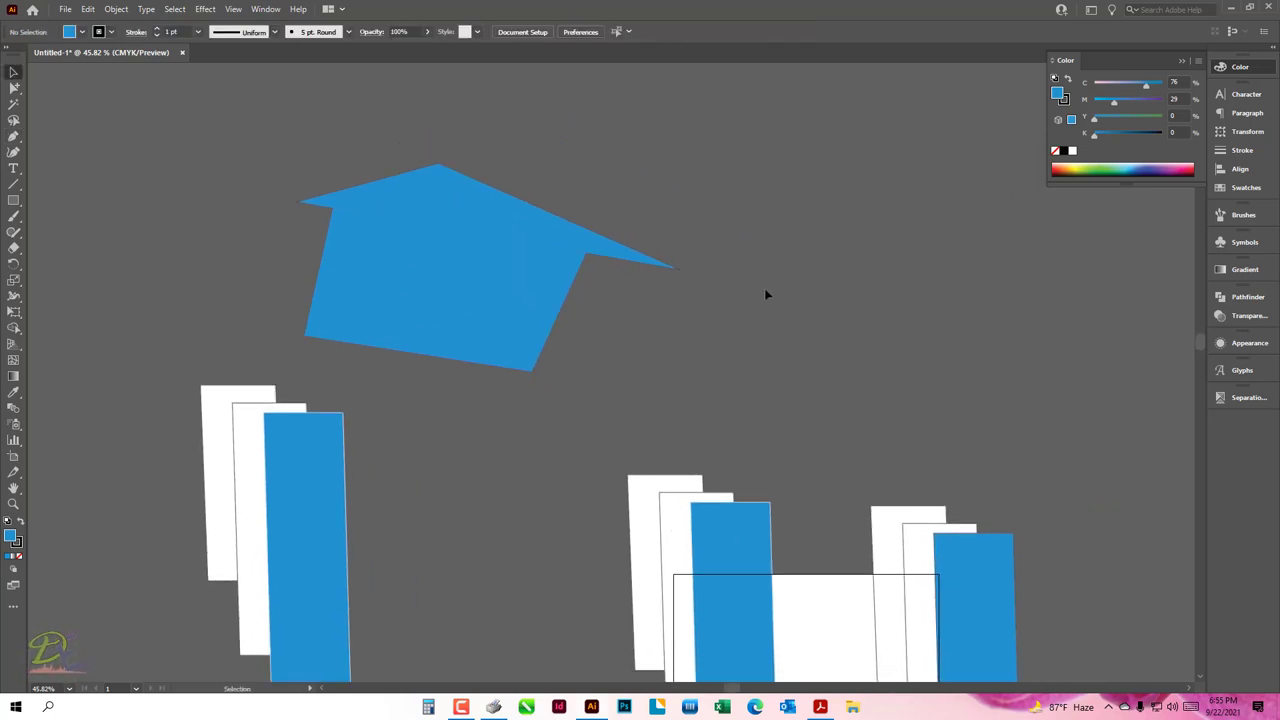
key("p")
left_click(771, 208)
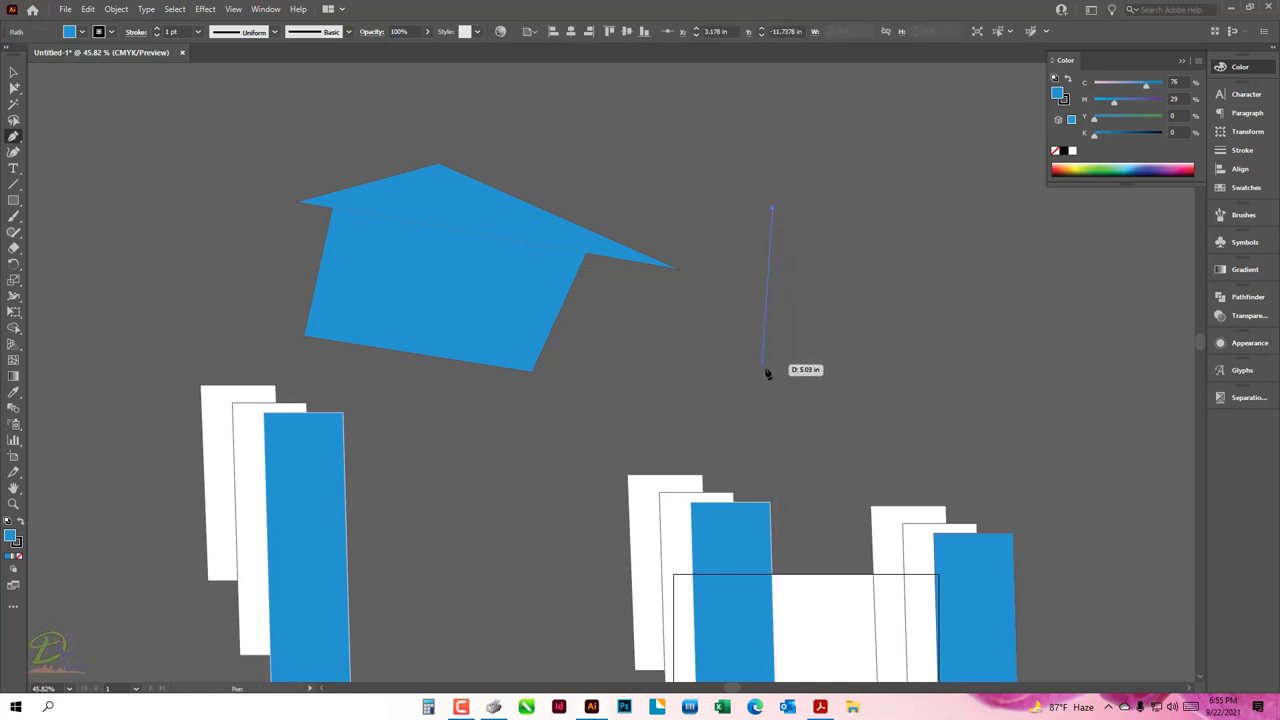
left_click(772, 380)
left_click(1007, 290)
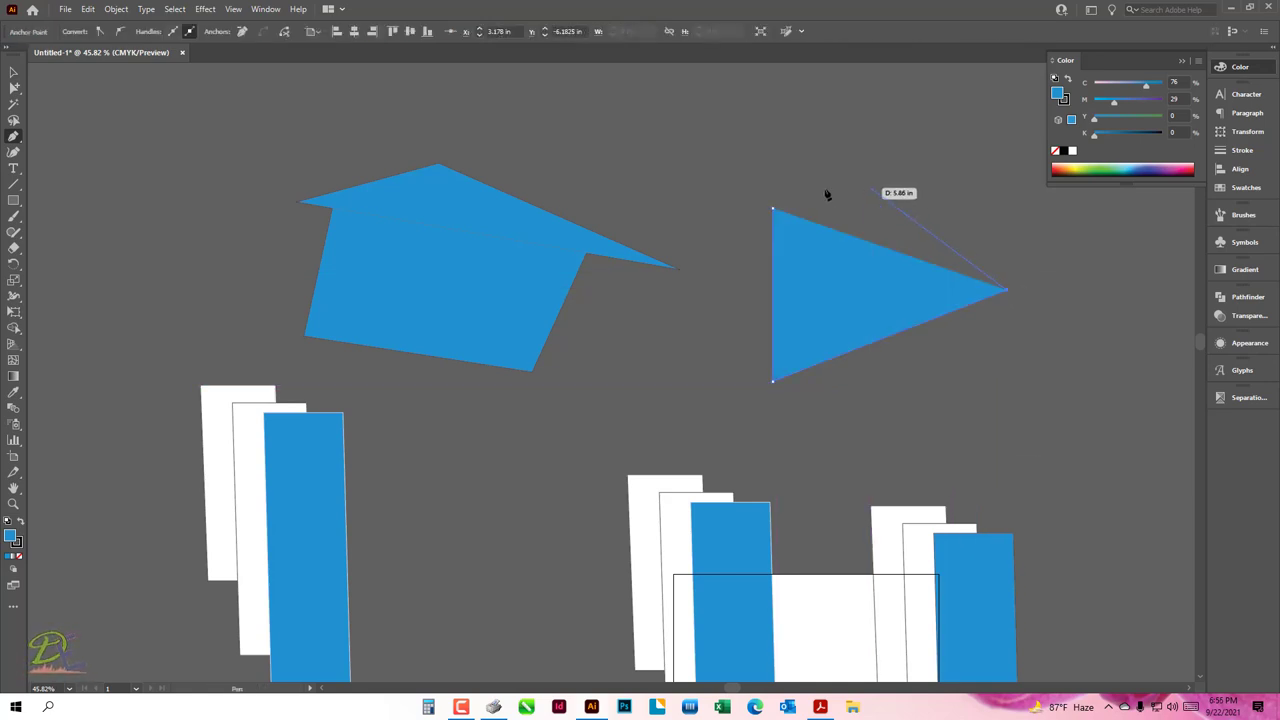
left_click(772, 210)
left_click(691, 187, "ctrl")
key("v")
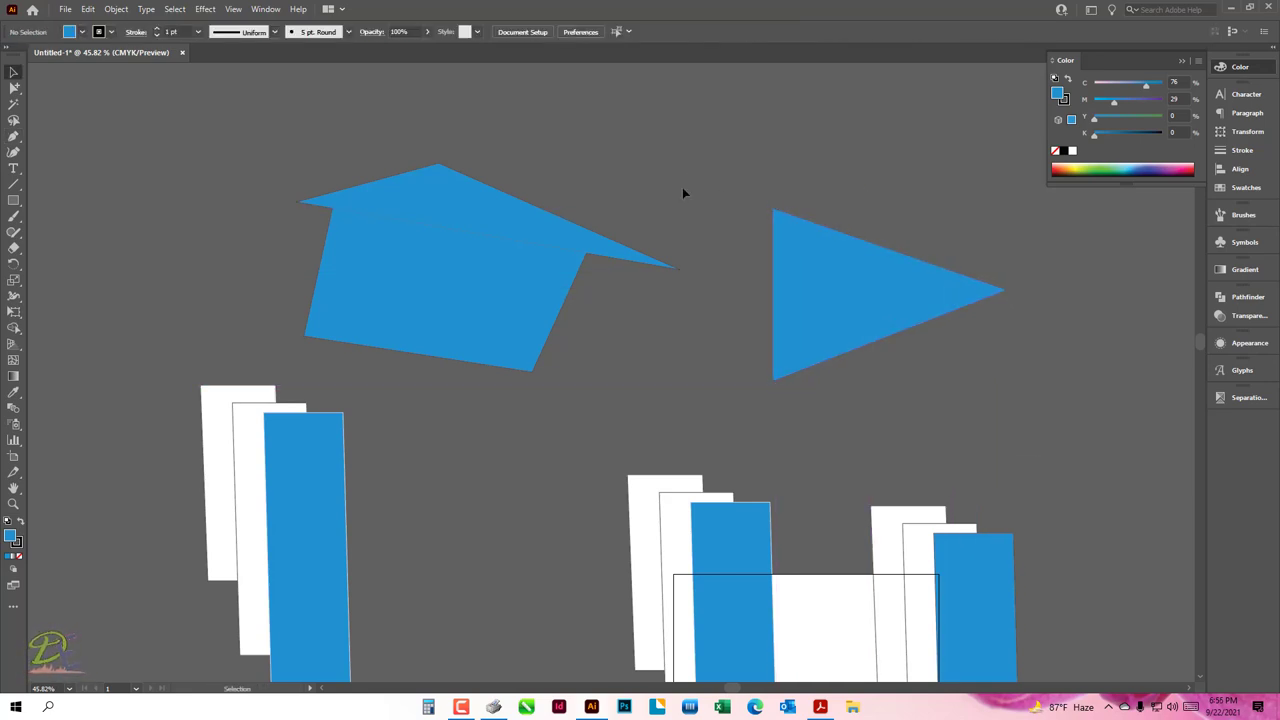
left_click_drag(335, 278, 535, 282)
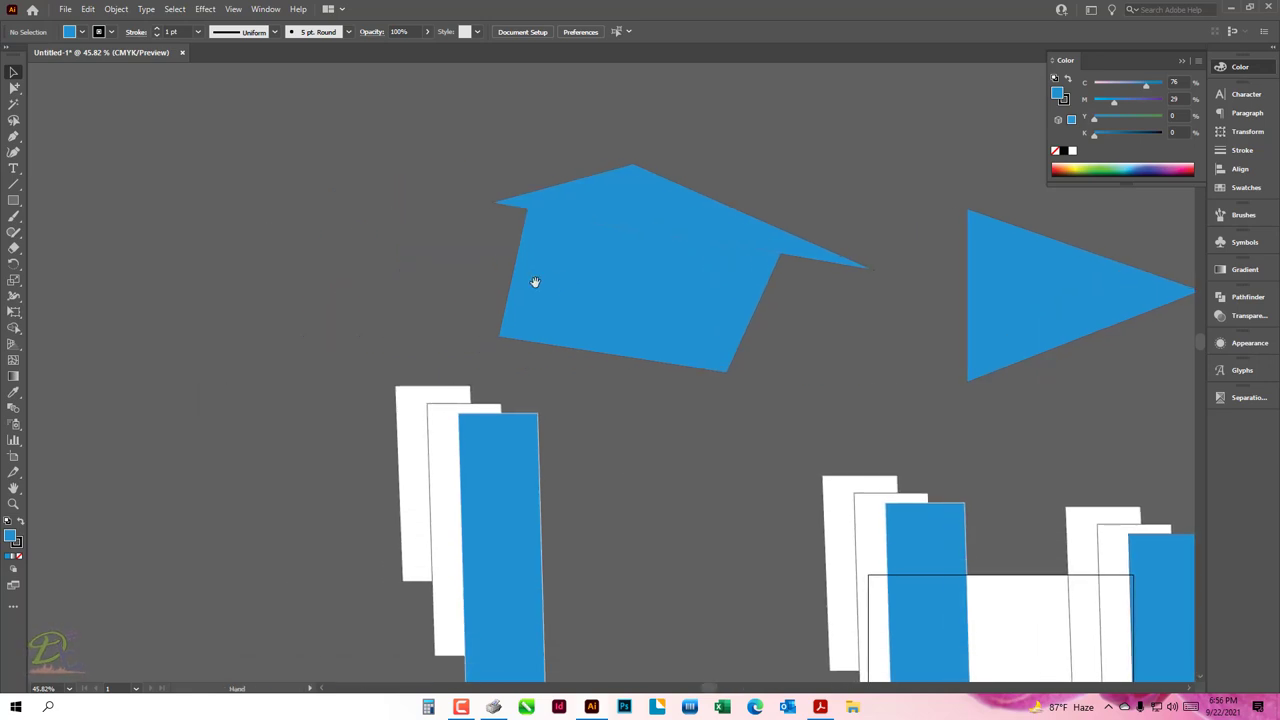
left_click(15, 138)
left_click_drag(232, 281, 211, 343)
left_click(303, 315)
left_click(400, 255)
left_click(330, 405)
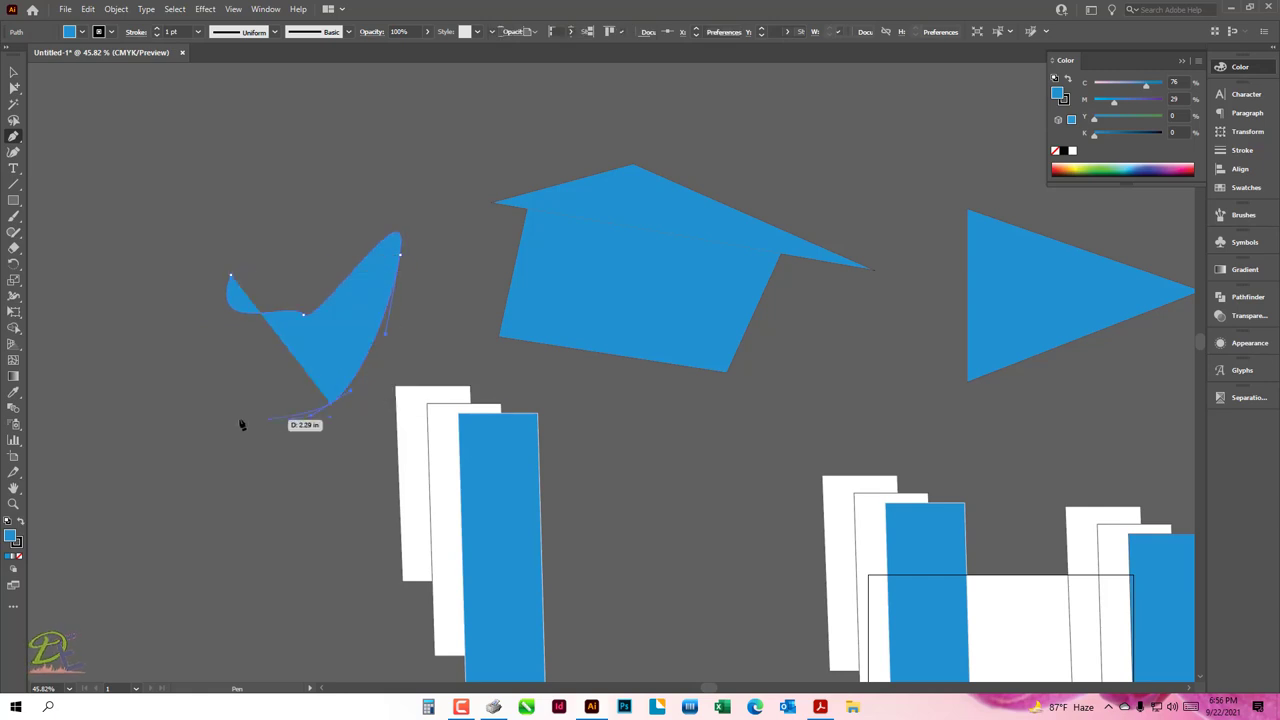
left_click_drag(238, 405, 310, 247)
left_click_drag(315, 197, 286, 203)
left_click(227, 220)
left_click(165, 300)
left_click_drag(211, 380, 226, 434)
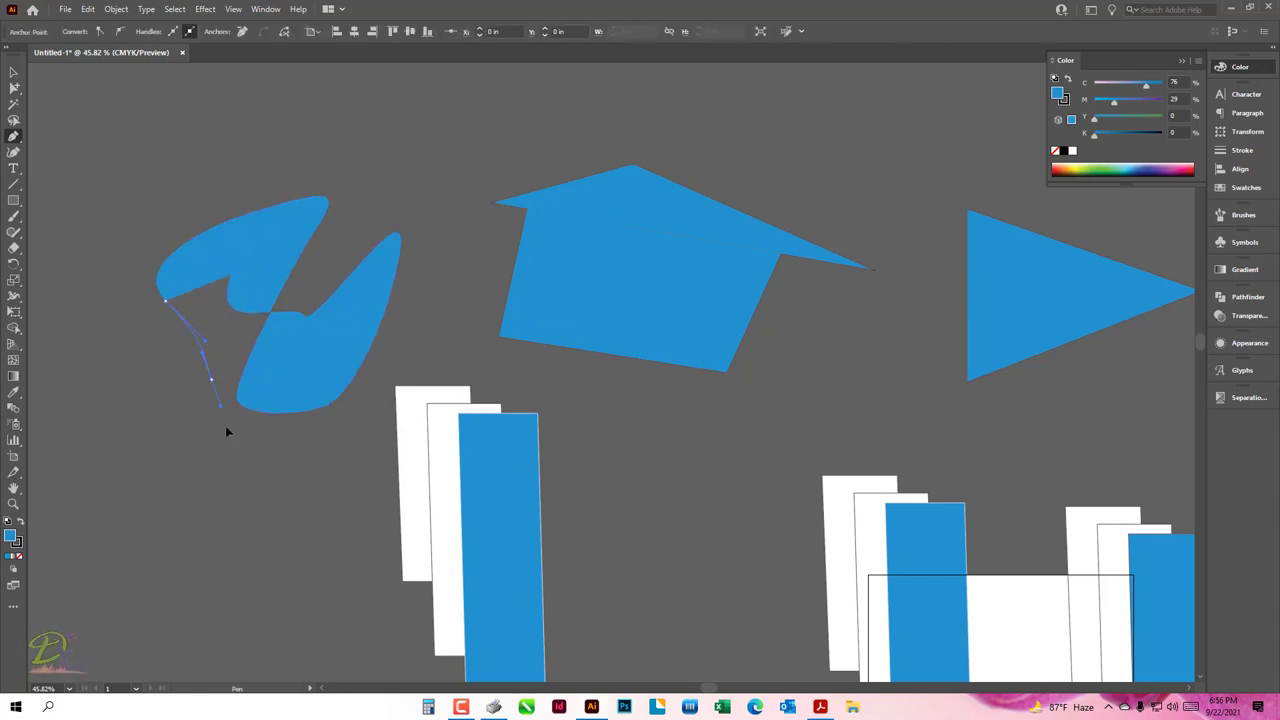
mouse_move(320, 458)
left_mouse_down()
mouse_move(356, 410)
mouse_move(346, 500)
left_mouse_up()
key("v")
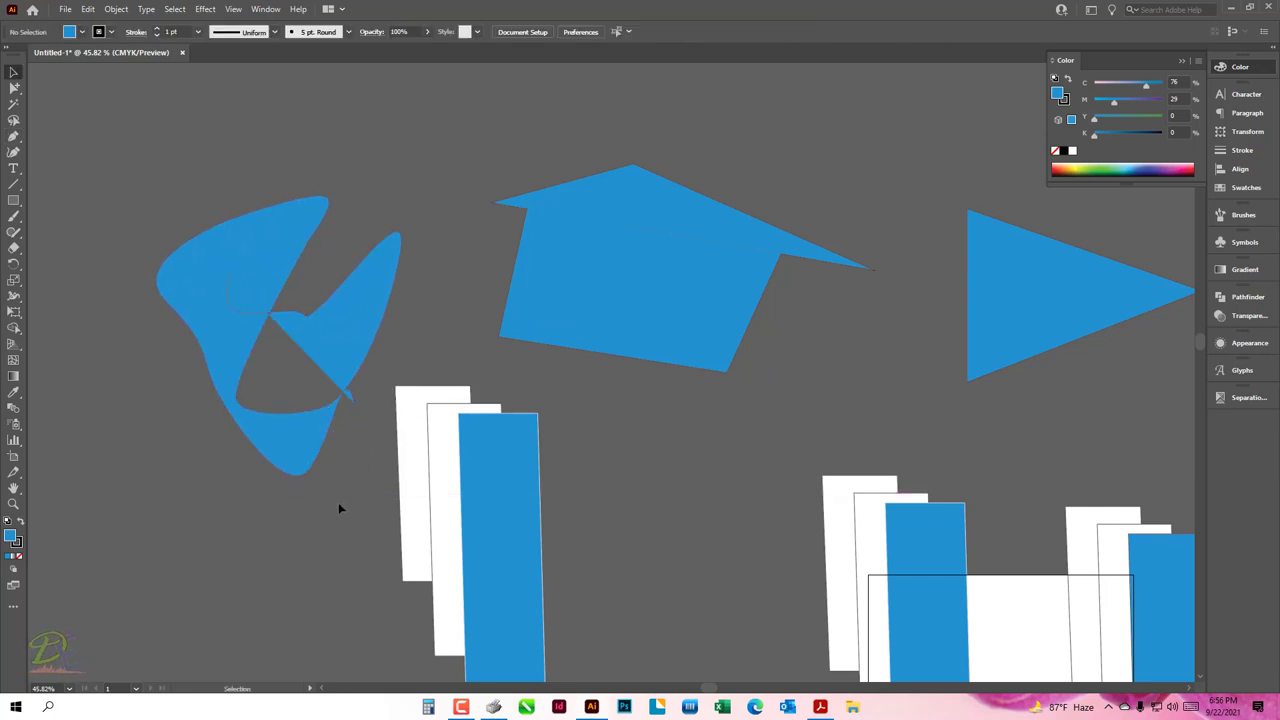
key("Delete")
left_click_drag(349, 267, 374, 303)
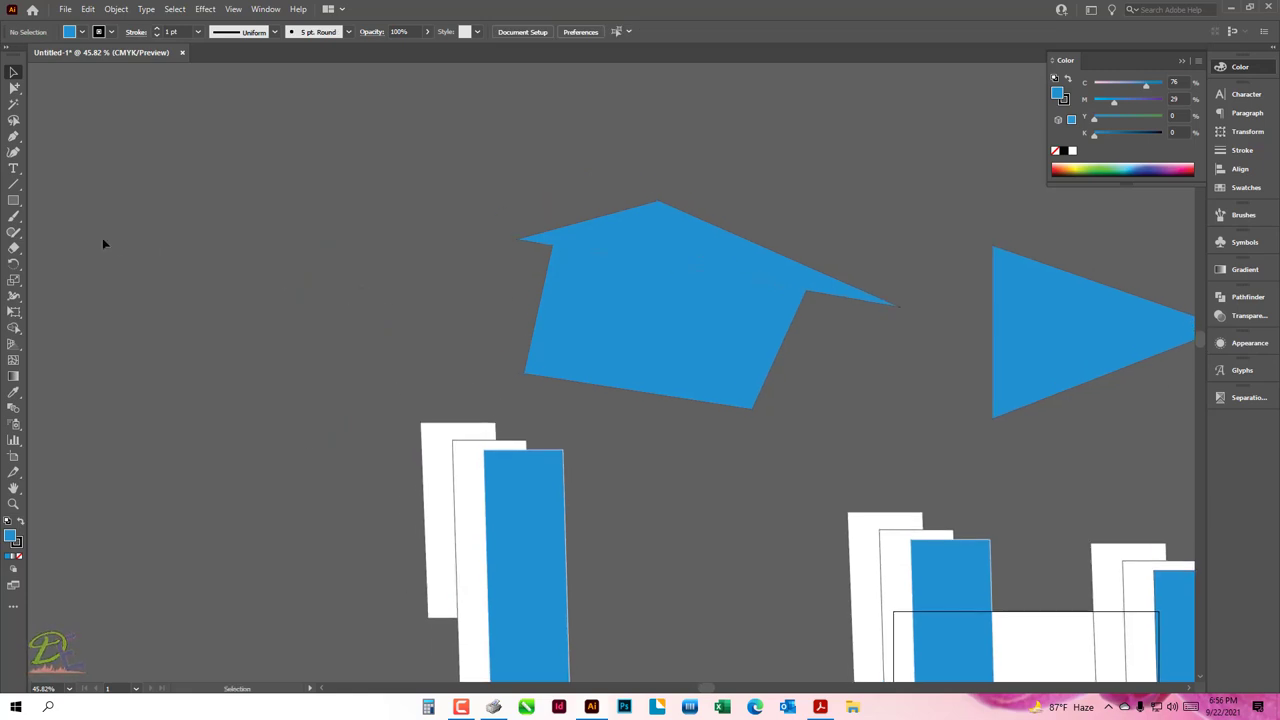
left_click(15, 168)
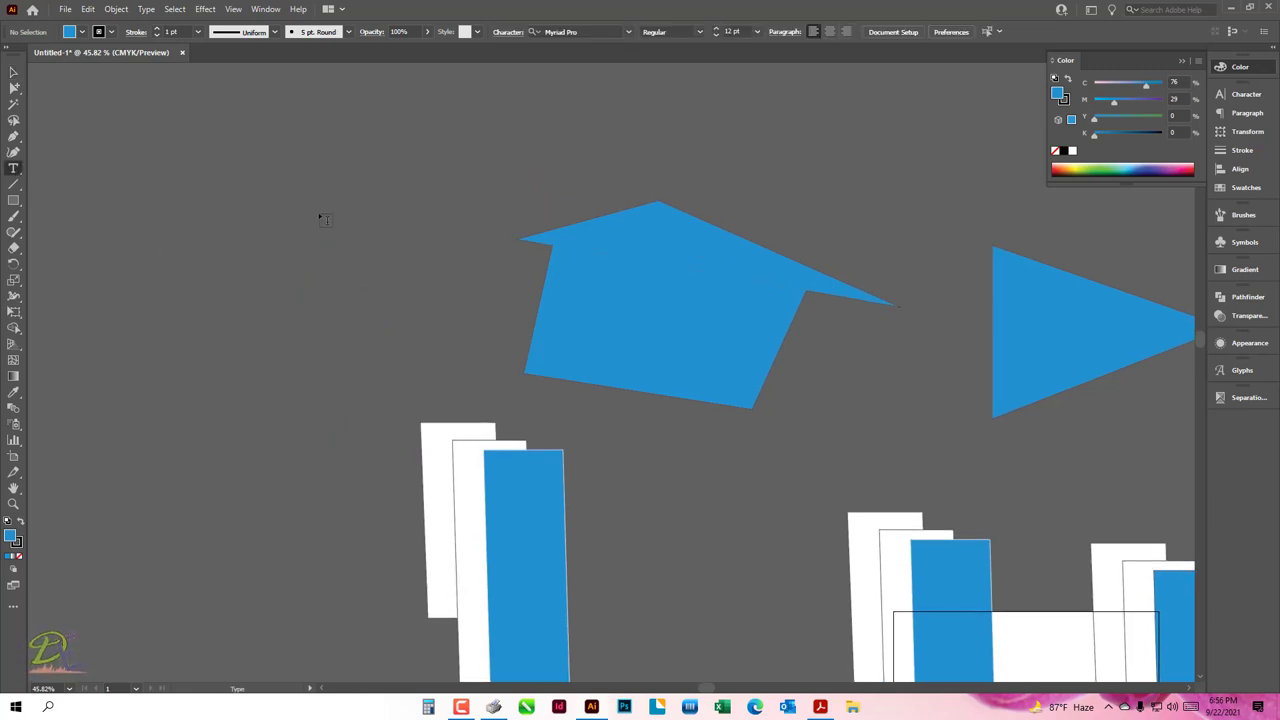
left_click(133, 160)
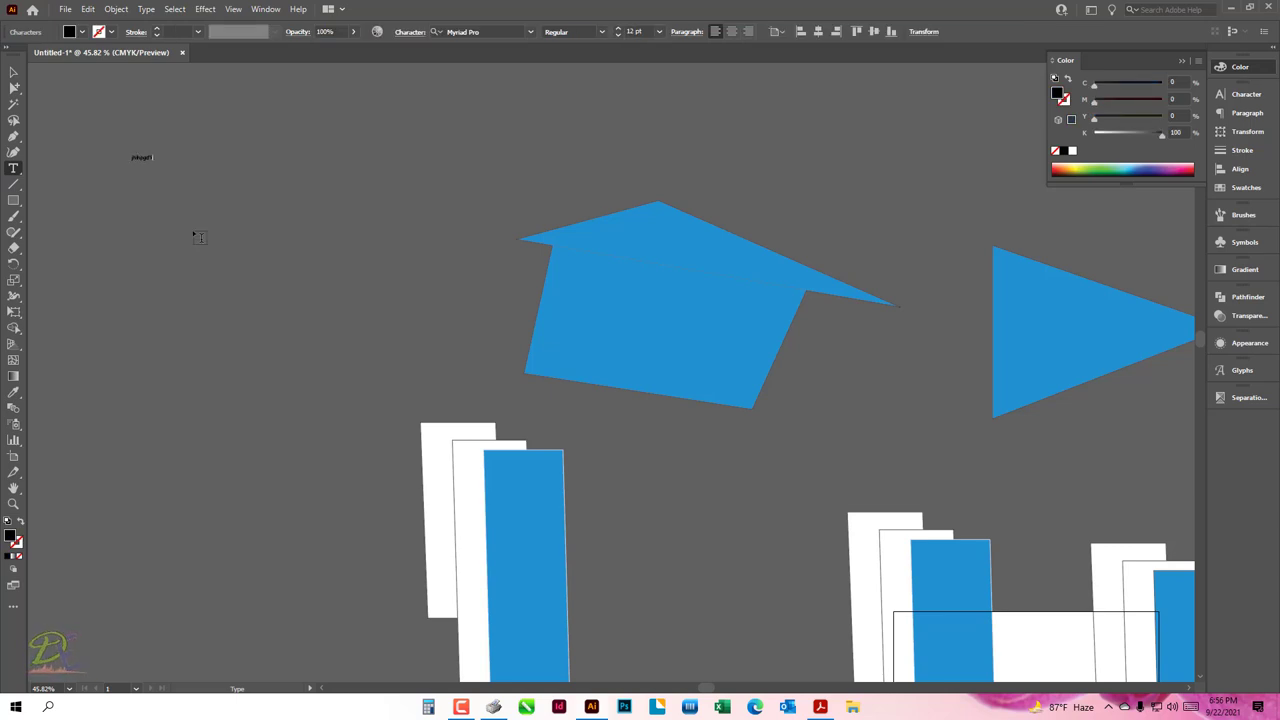
left_click(14, 74)
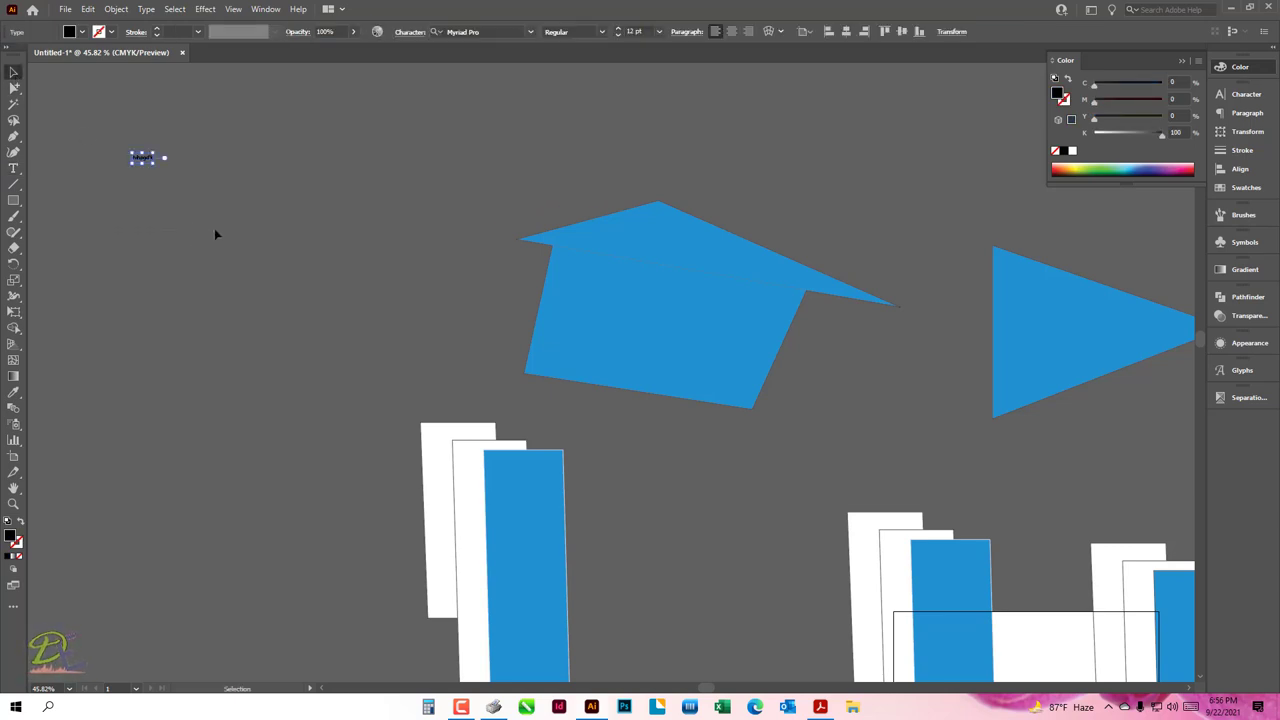
key("Delete")
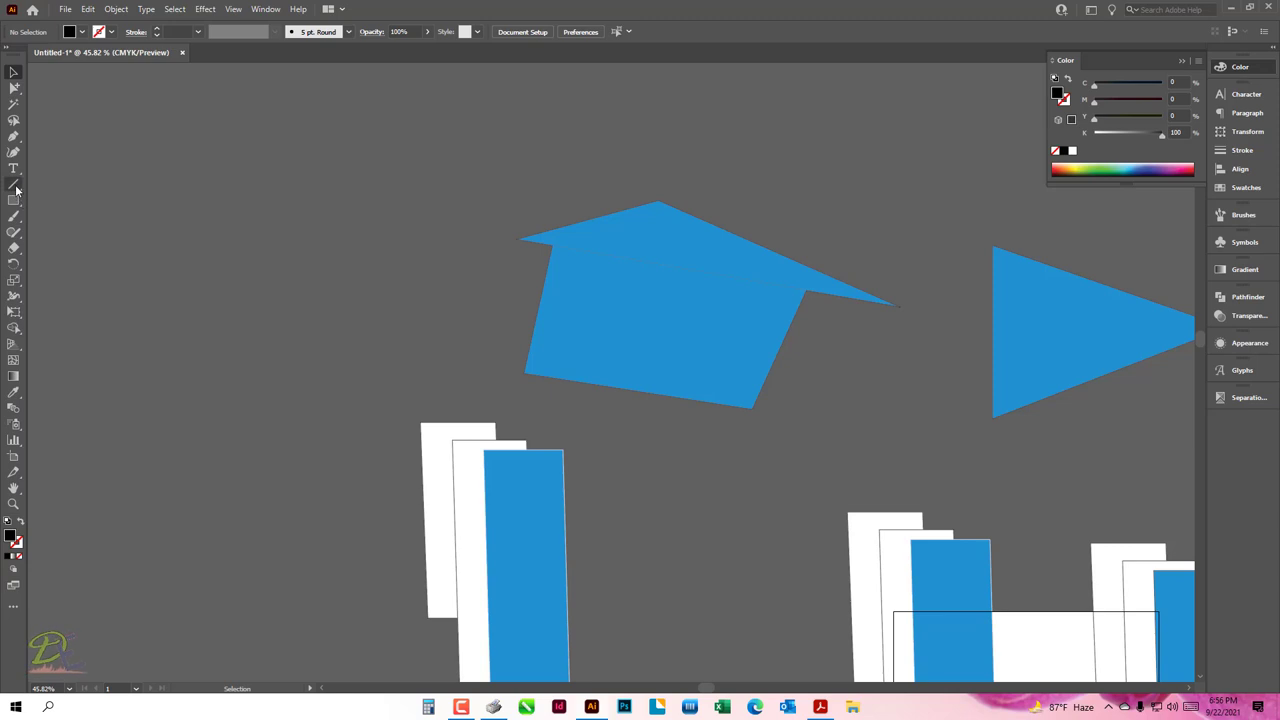
left_click(15, 185)
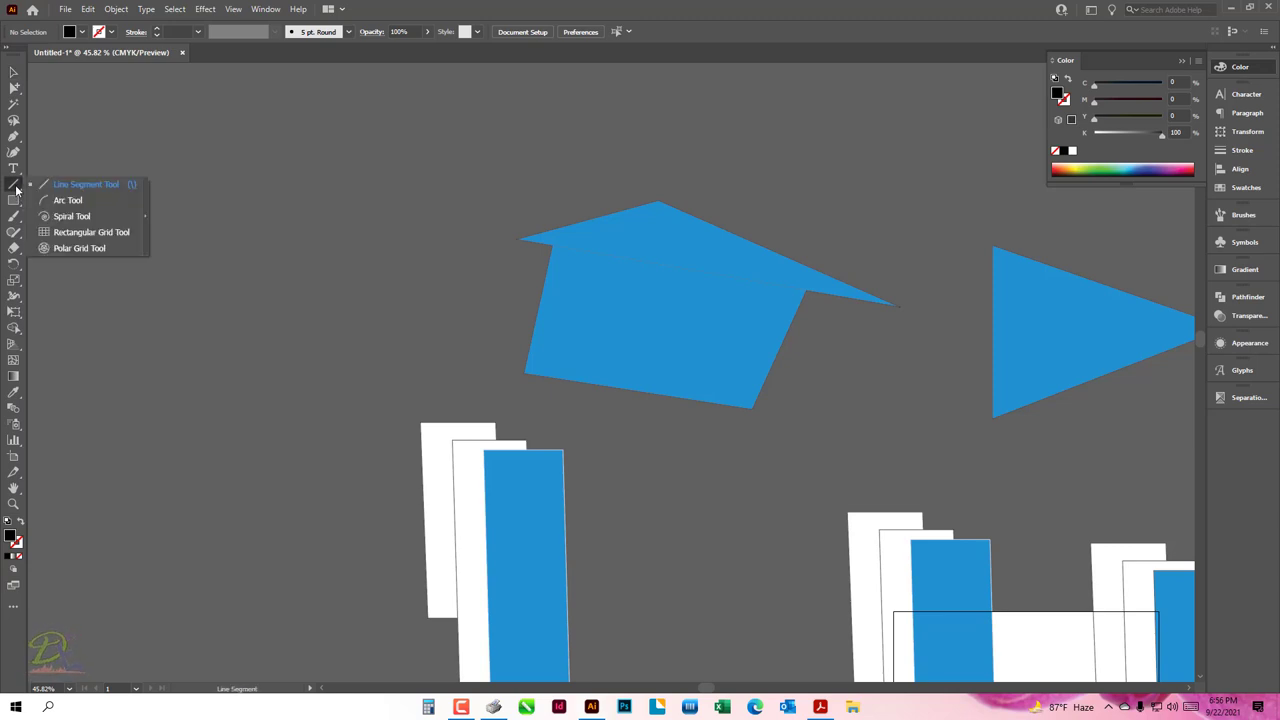
left_click(16, 188)
left_click(85, 184)
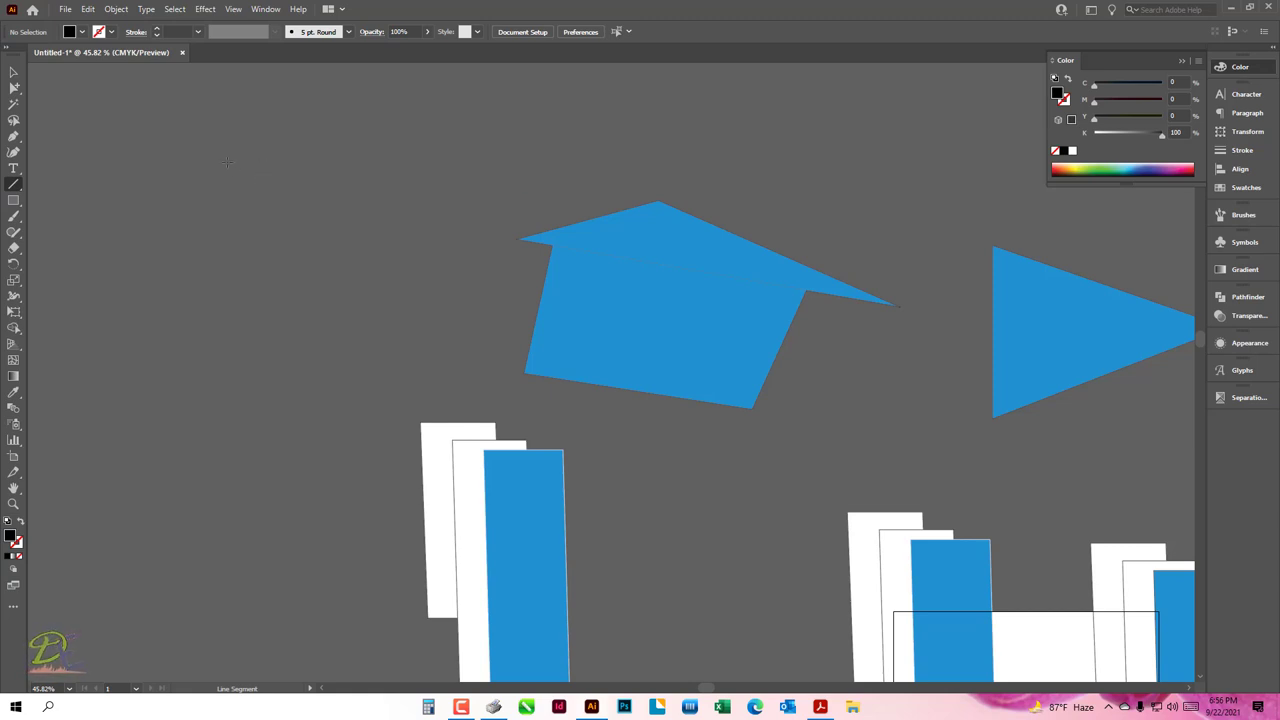
mouse_move(207, 146)
left_mouse_down()
mouse_move(737, 513)
mouse_move(732, 533)
left_mouse_up()
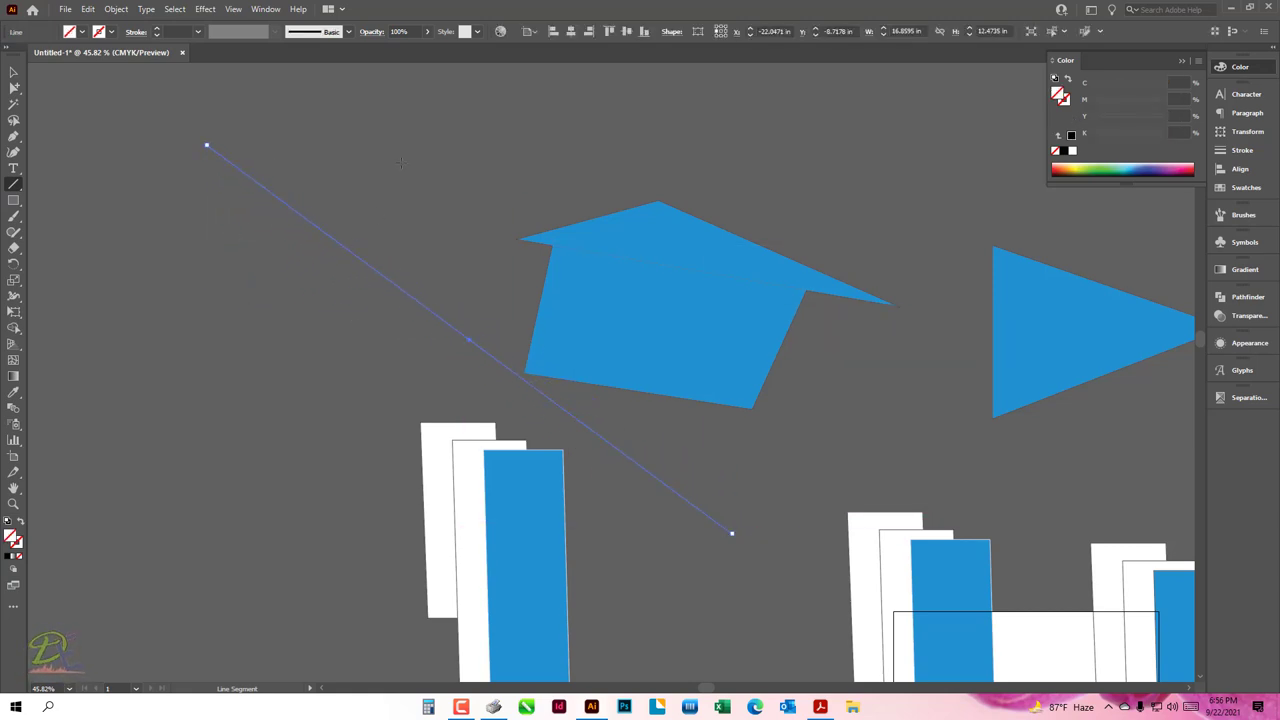
left_click_drag(401, 162, 220, 469)
left_click_drag(329, 86, 343, 491)
left_click_drag(139, 151, 429, 294)
left_click_drag(343, 194, 406, 243)
mouse_move(376, 168)
left_mouse_down()
mouse_move(338, 290)
mouse_move(337, 277)
left_mouse_up()
left_click_drag(194, 151, 294, 349)
left_click_drag(340, 264, 272, 376)
left_click(262, 201)
left_click(672, 391)
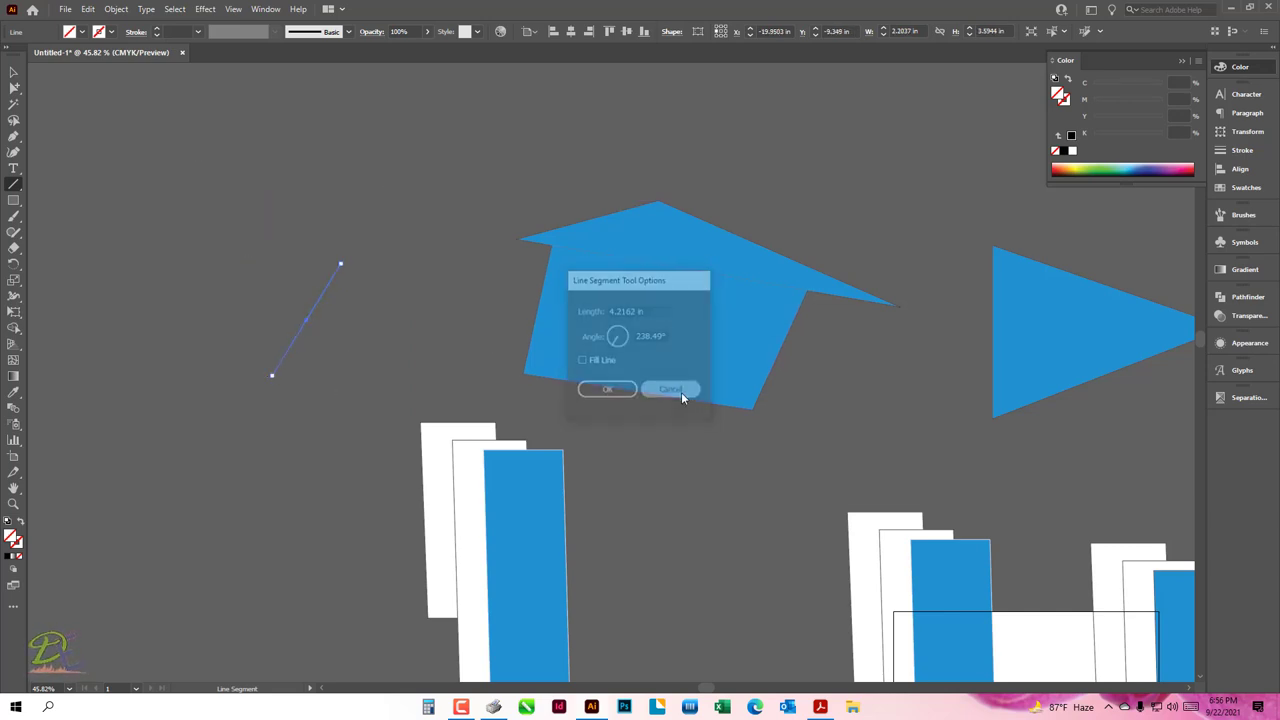
left_click(14, 200)
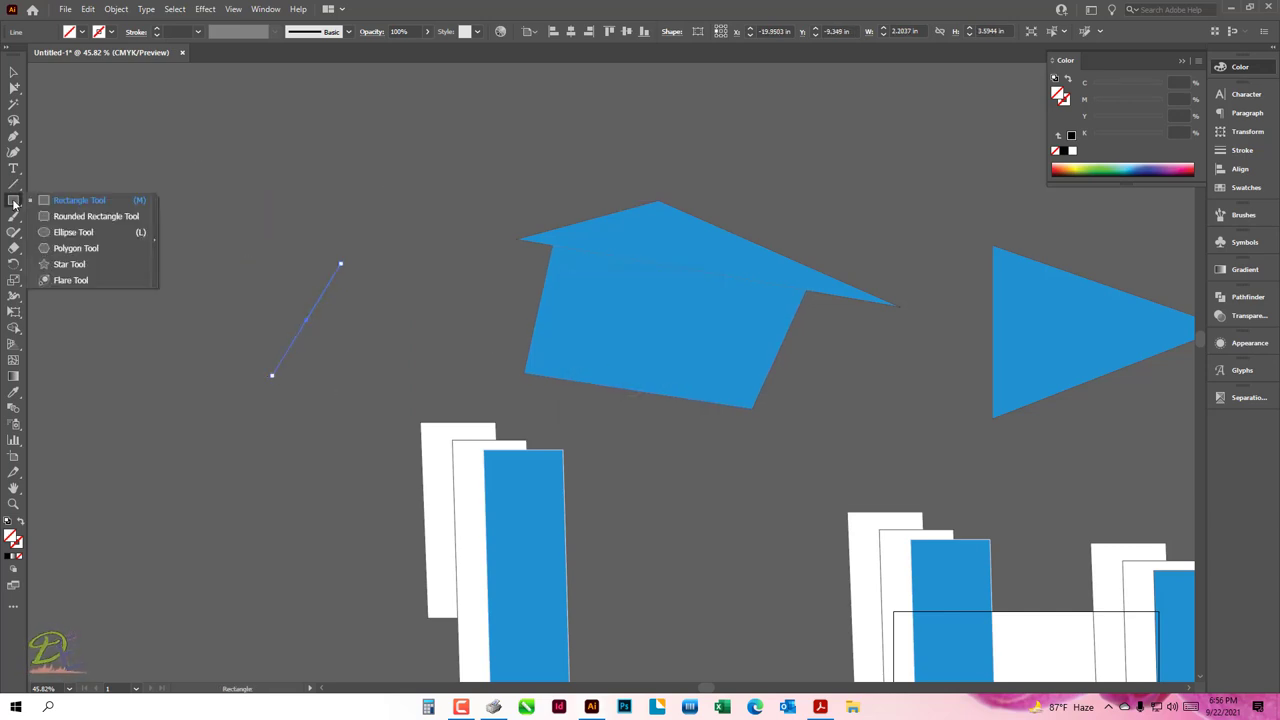
left_click(56, 200)
left_click_drag(246, 136, 382, 297)
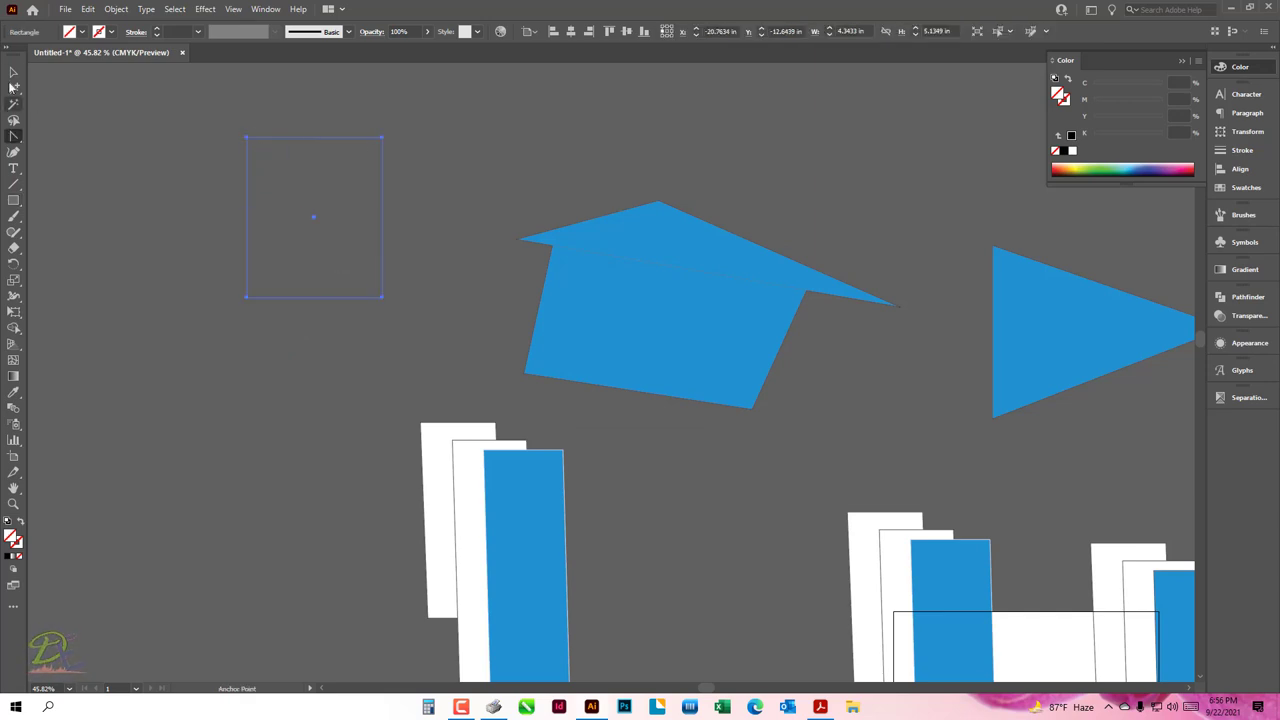
key("v")
key("Delete")
key("ctrl+z")
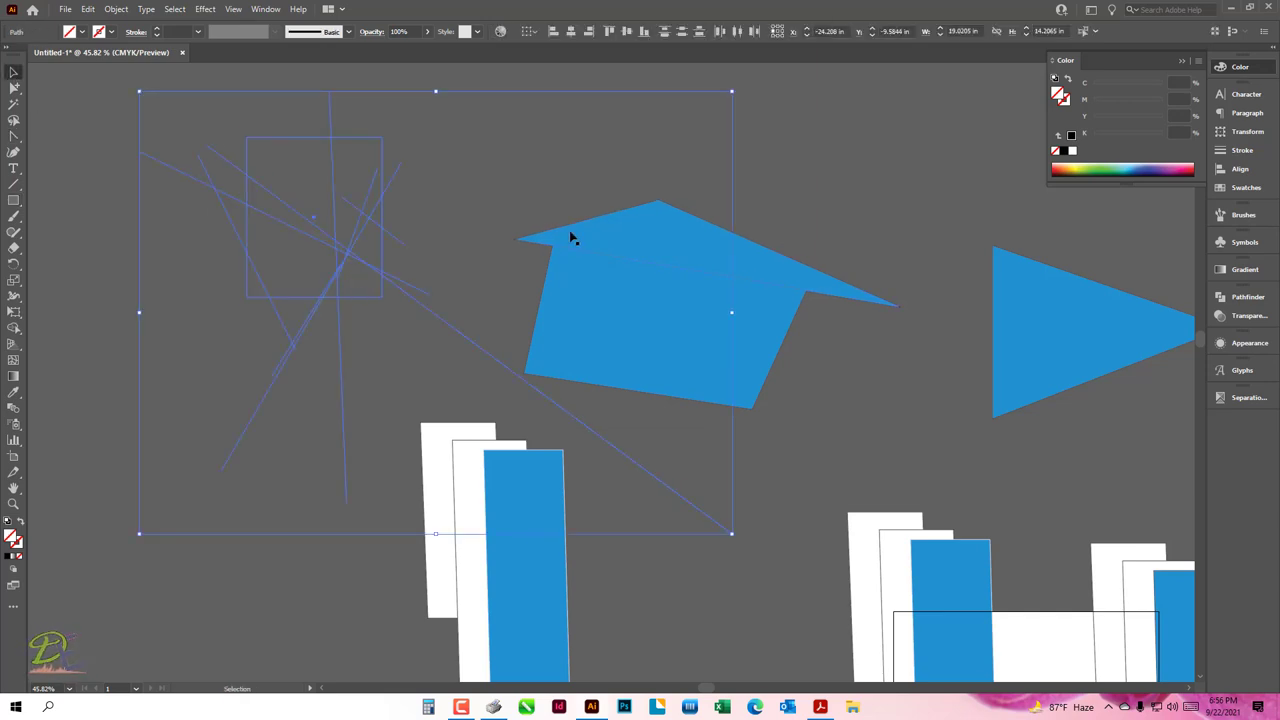
key("Delete")
left_click_drag(576, 158, 597, 363)
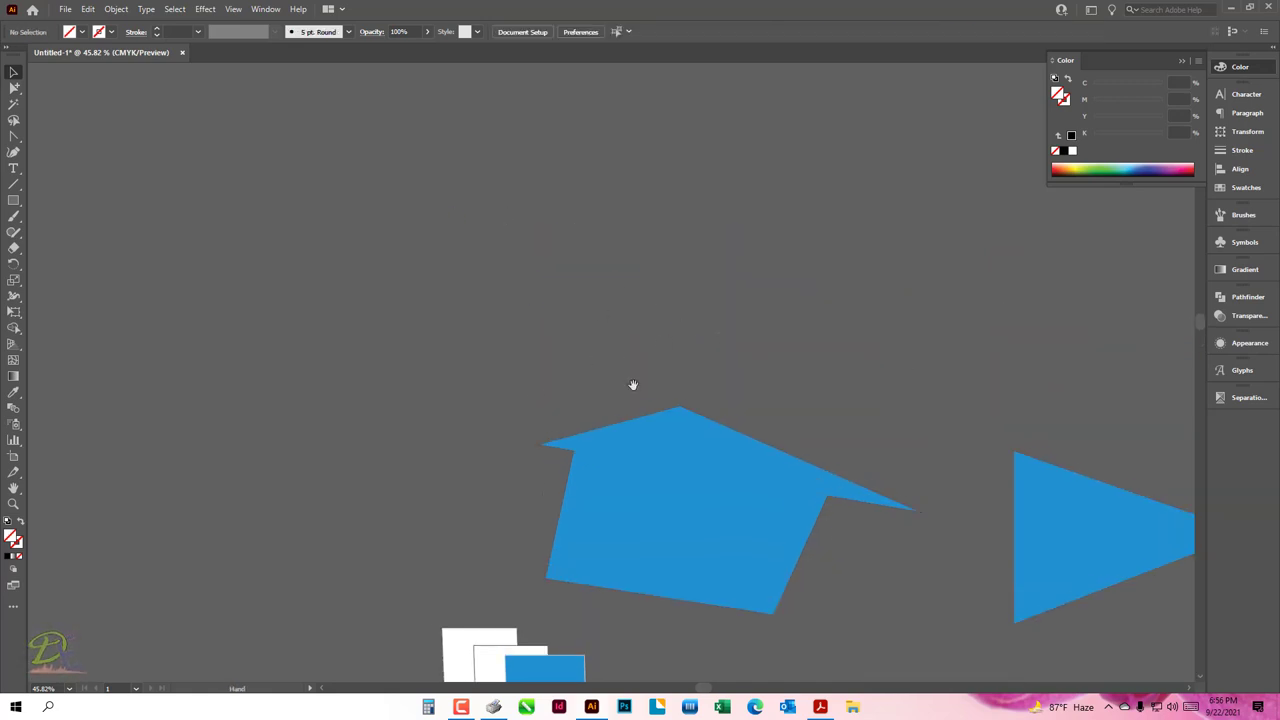
- Zoom out, delete all artwork with Ctrl+A and Delete, and fit the artboard with Ctrl+0
scroll(640, 420, "down", 3, "alt")
scroll(469, 323, "down", 2)
scroll(700, 480, "down", 2)
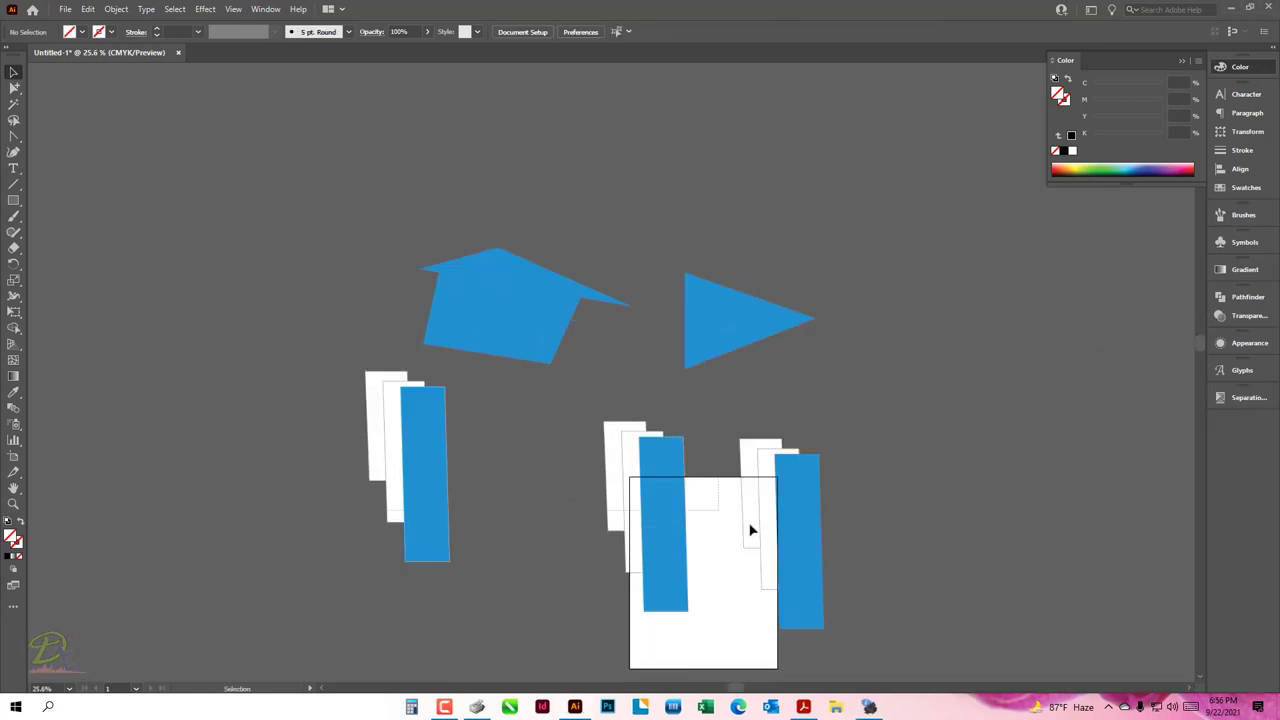
key("ctrl+a")
key("Delete")
key("ctrl+0")
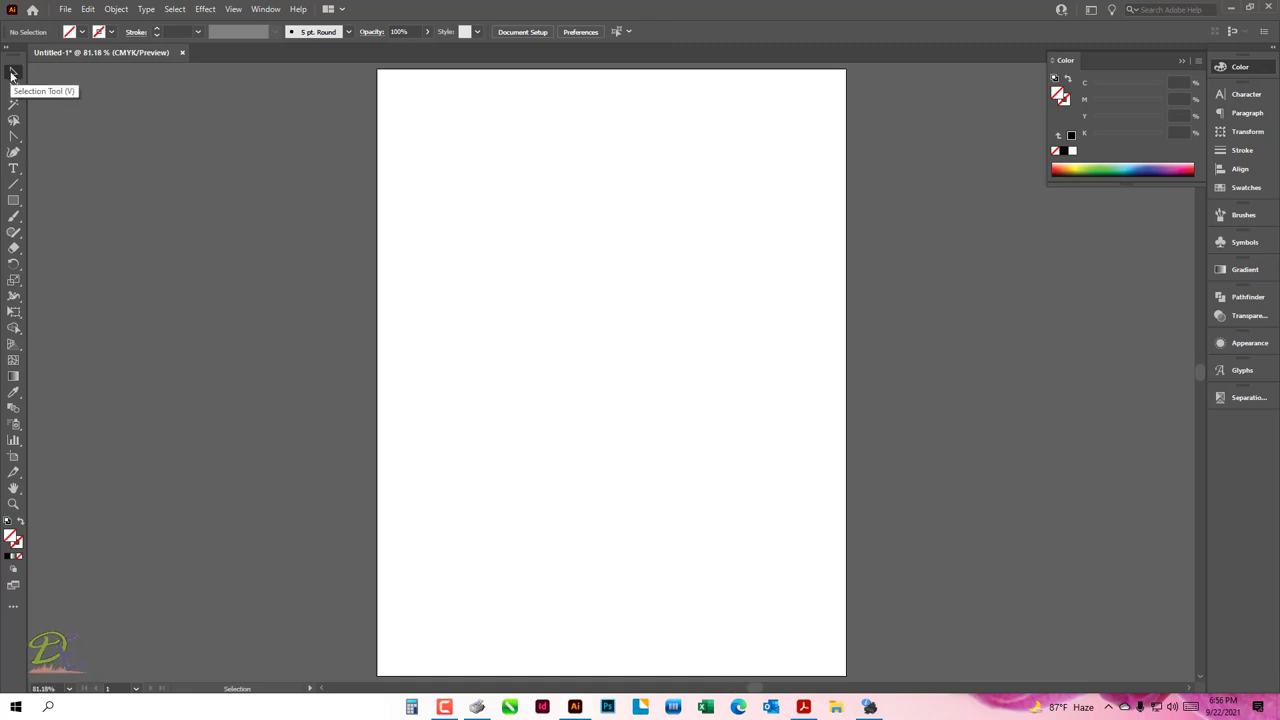
- Try two selection tools on the empty artboard, then draw a test rectangle
left_click(14, 89)
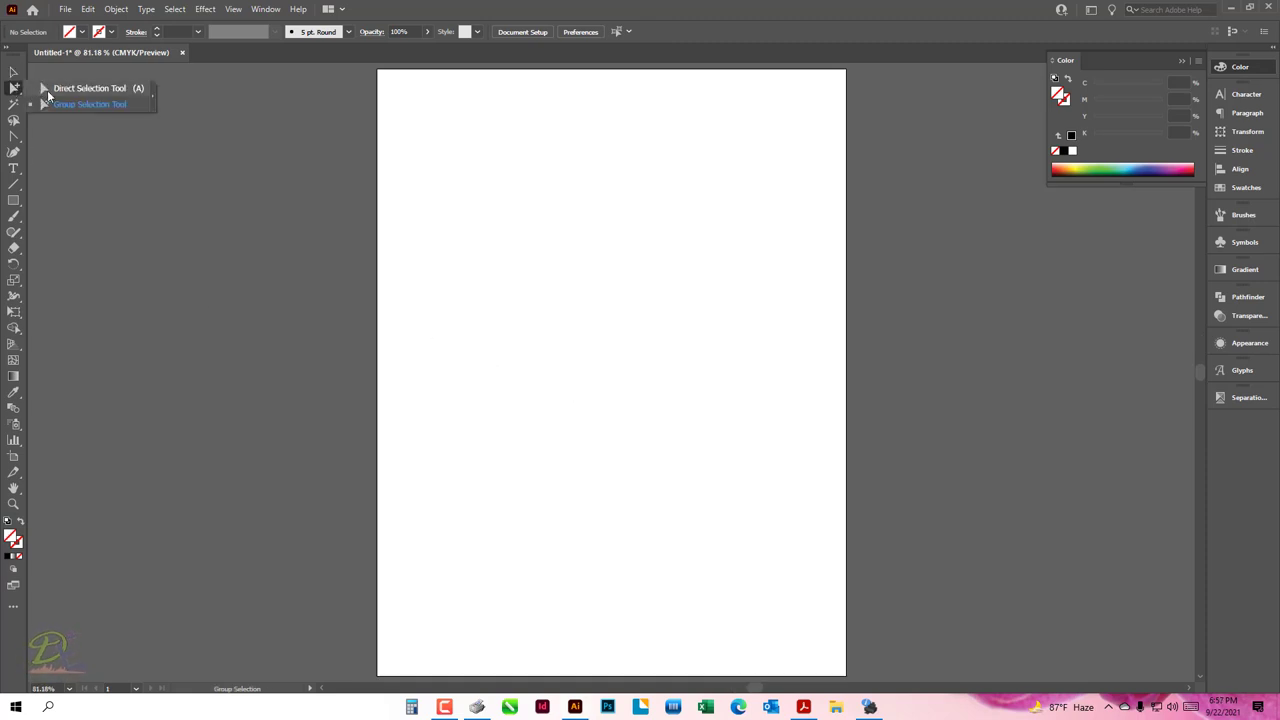
left_click_drag(497, 211, 604, 363)
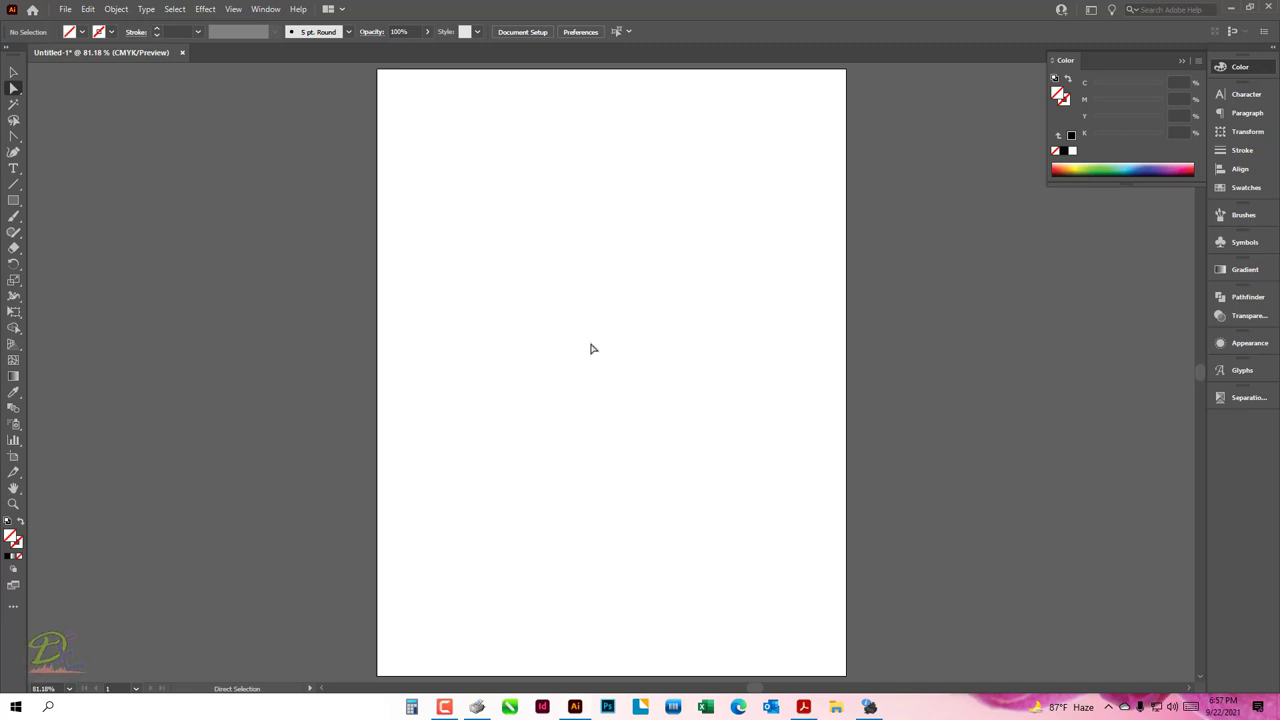
left_click(14, 104)
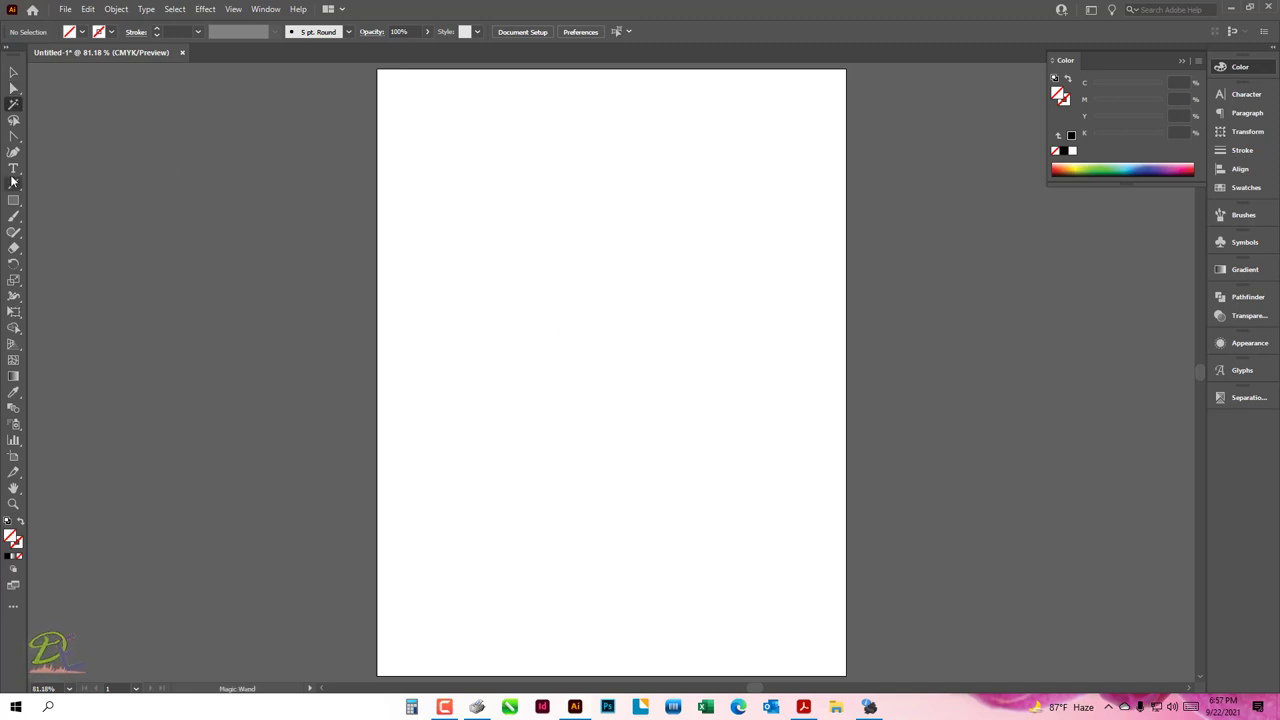
left_click_drag(14, 200, 70, 201)
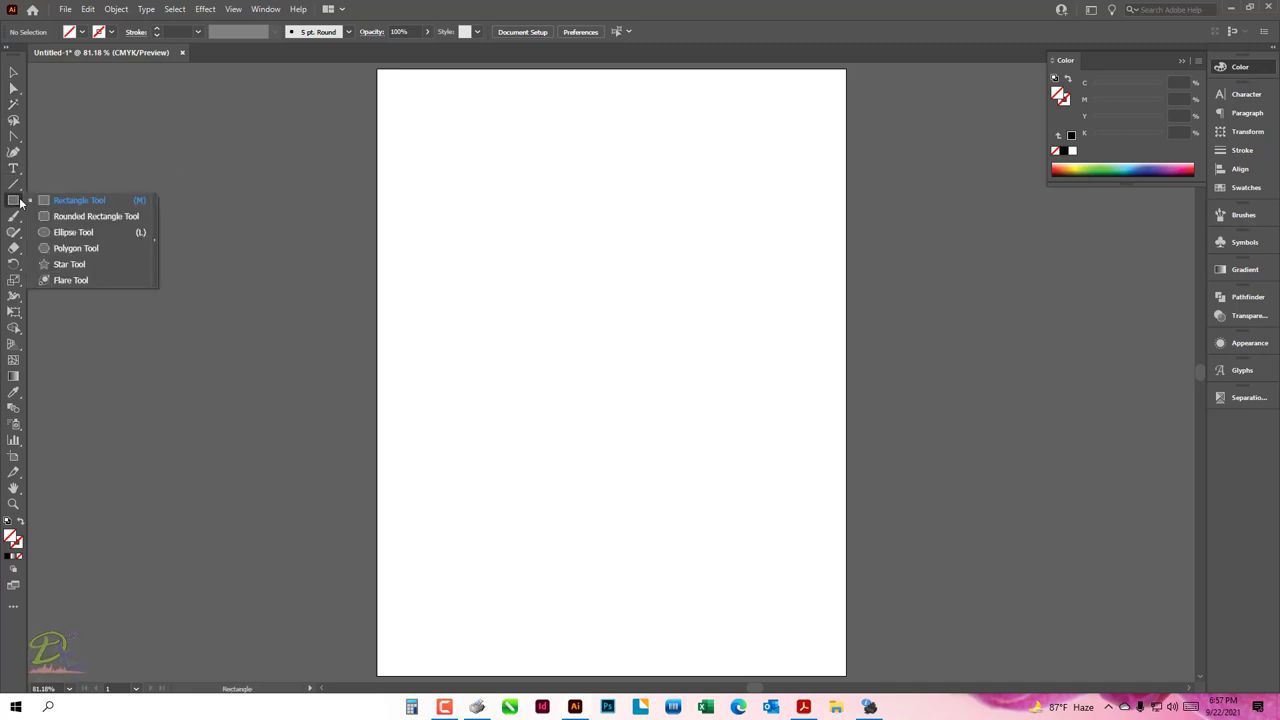
left_click_drag(469, 201, 637, 450)
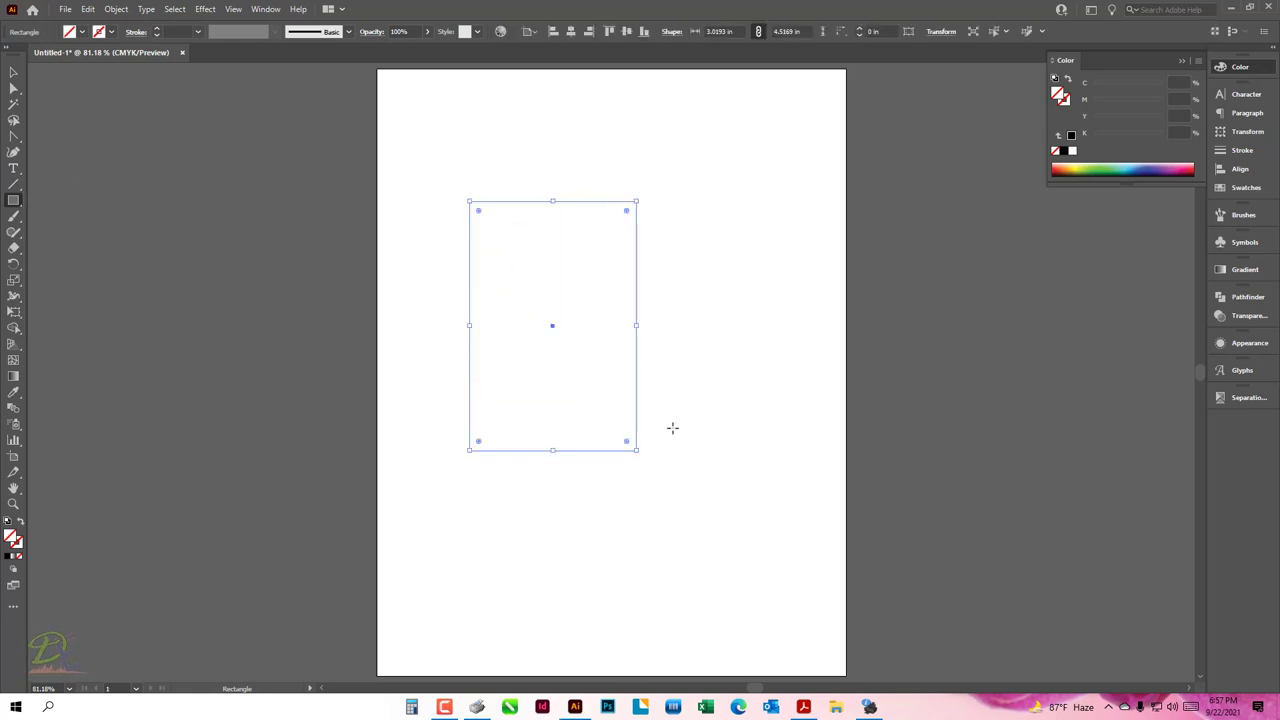
- Draw a second overlapping rectangle, then select both test rectangles and remove them
key("v")
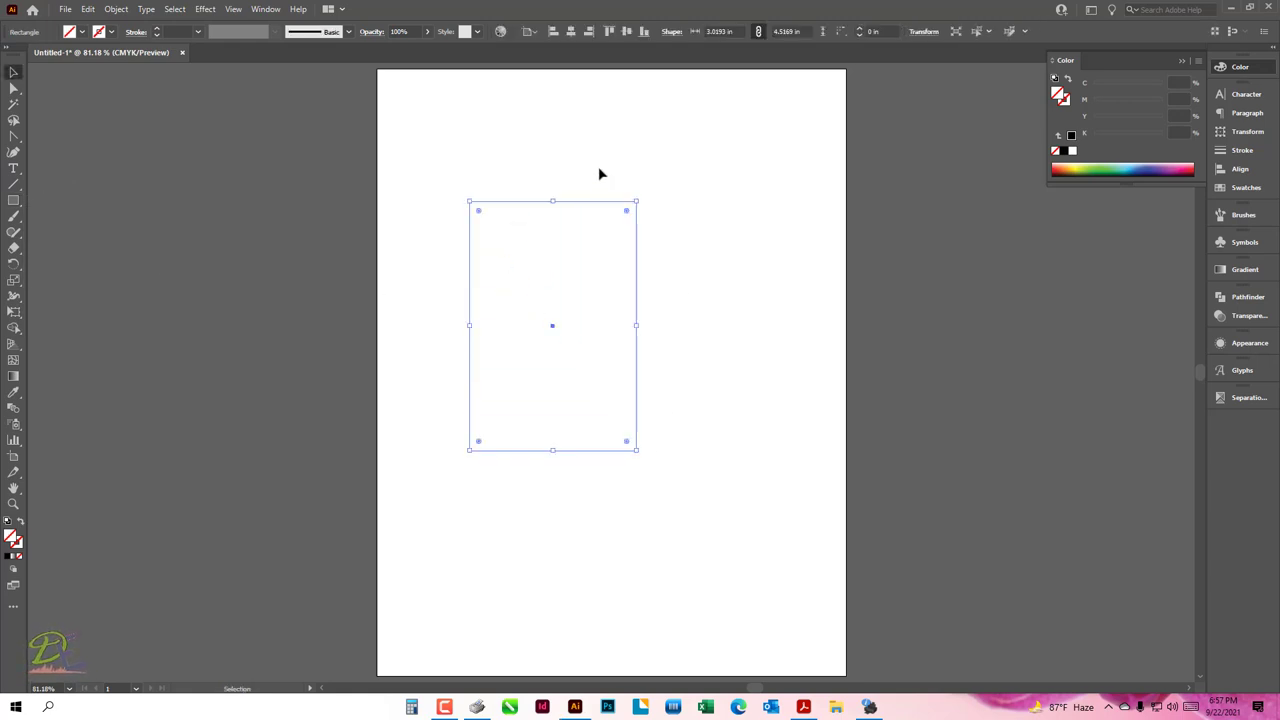
key("m")
left_click_drag(573, 160, 697, 315)
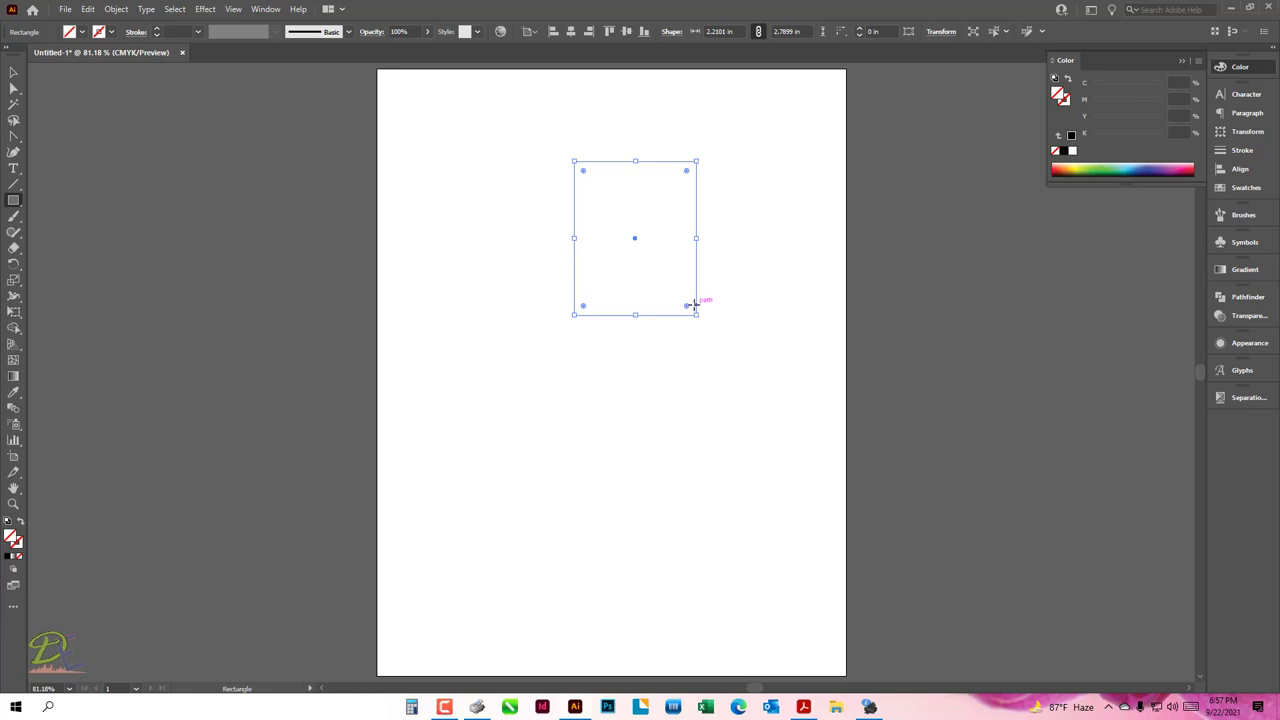
left_click(741, 267)
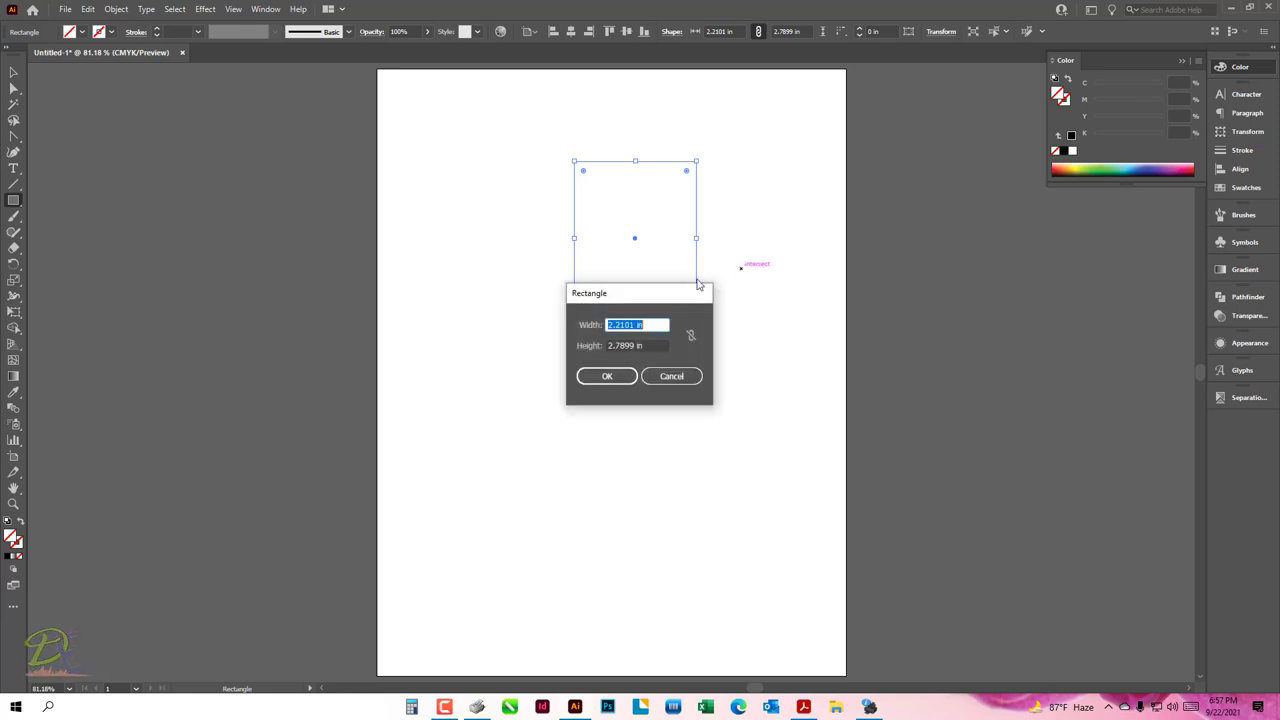
left_click(669, 375)
key("v")
left_click(518, 202)
key("ctrl+a")
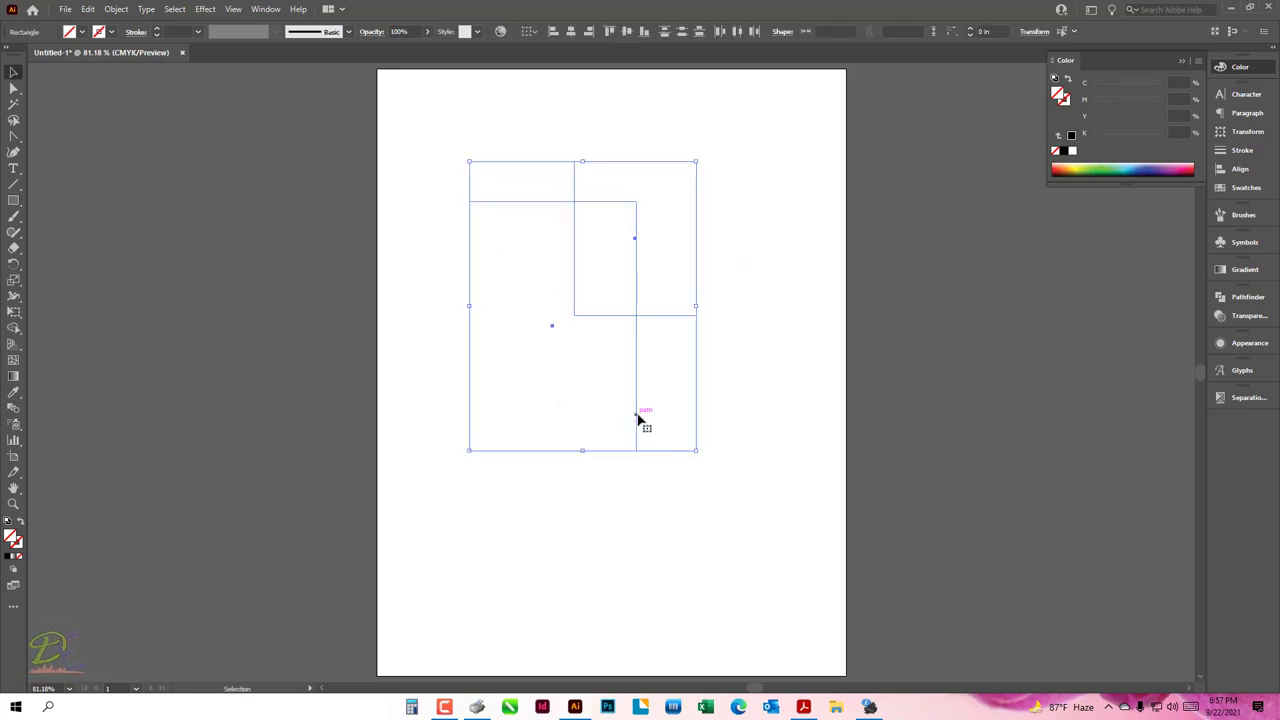
left_click(628, 434)
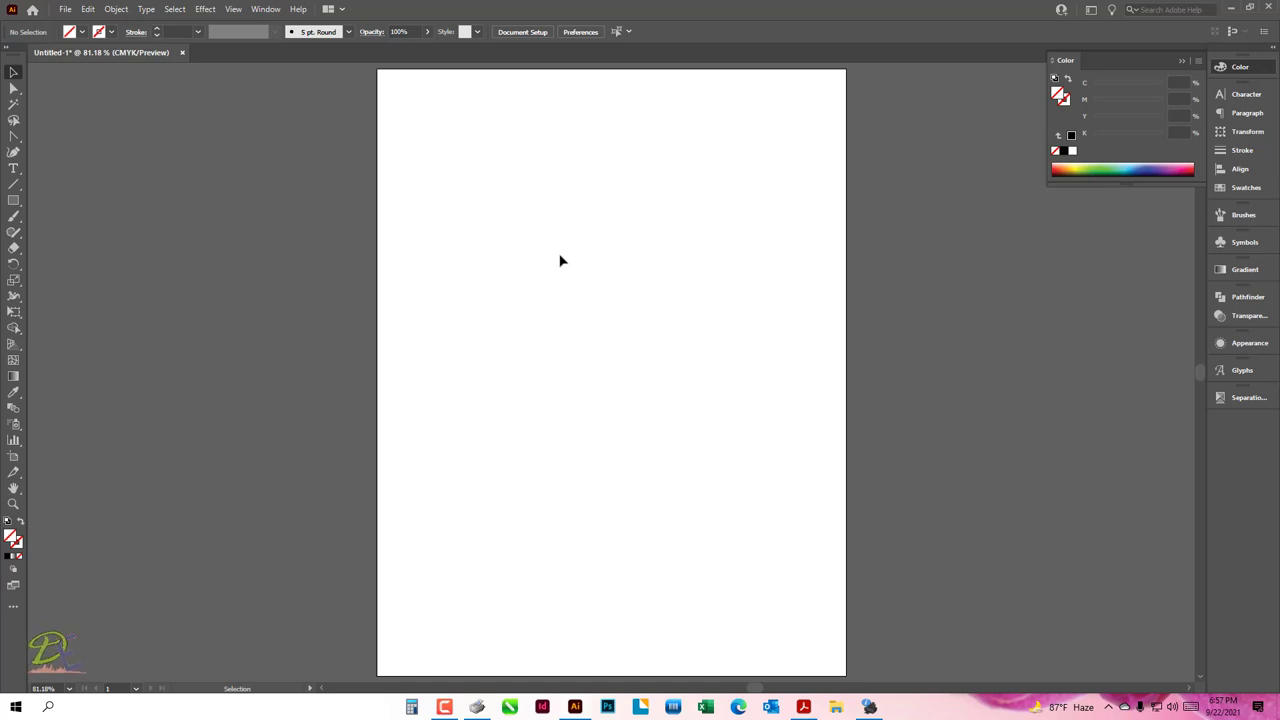